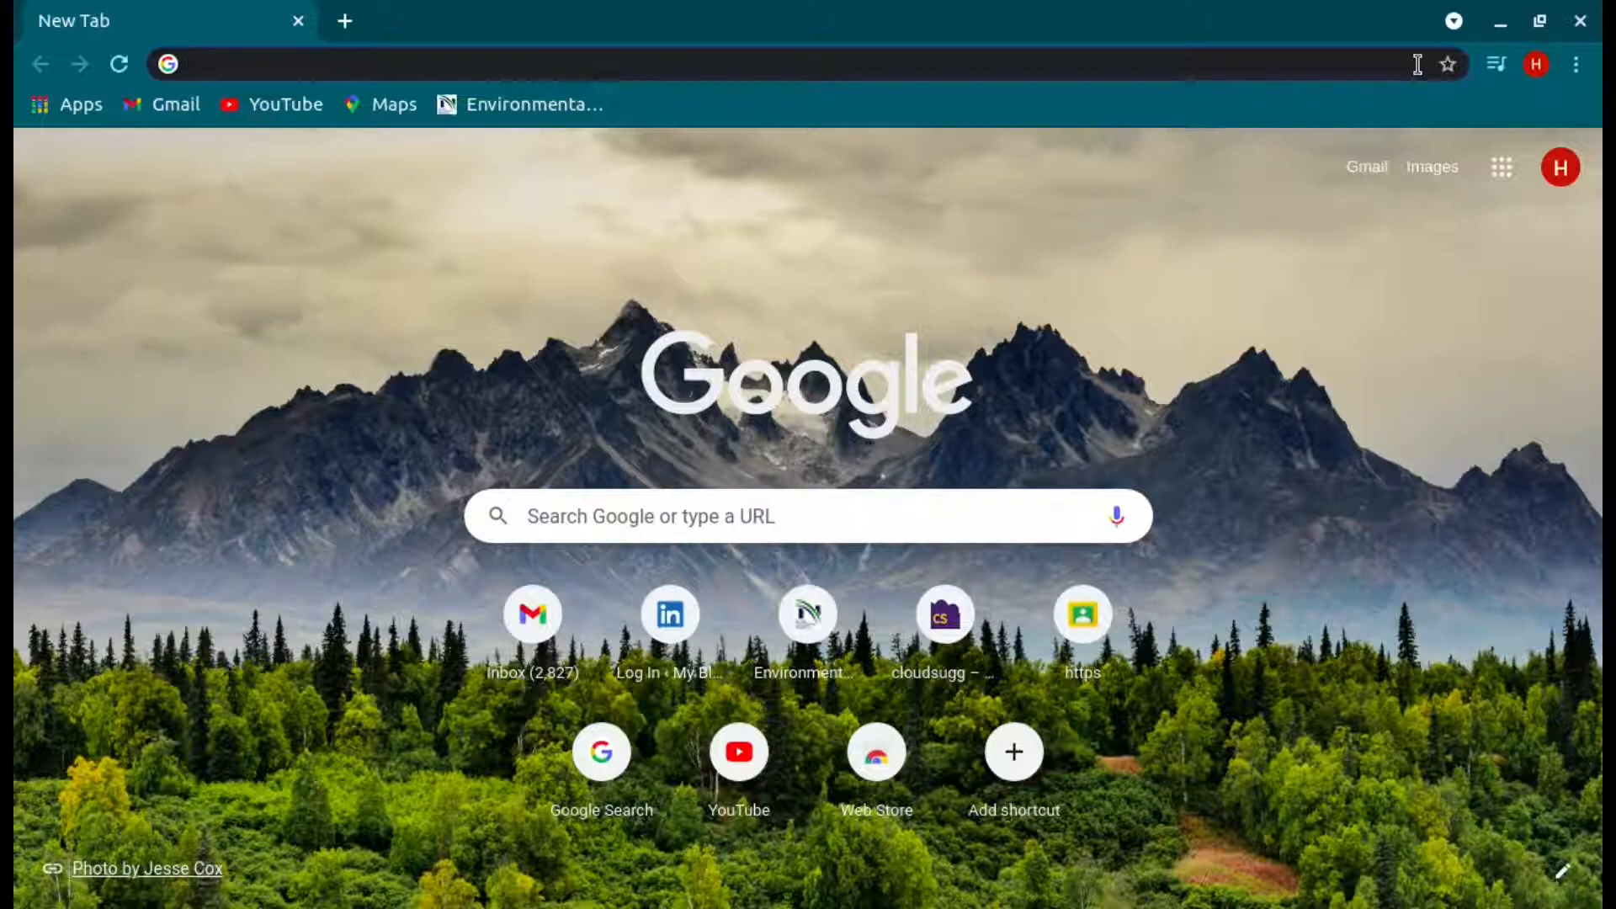
Step: Search the web for "google forms" and go to the personal Google Forms home page from the first result
type("g")
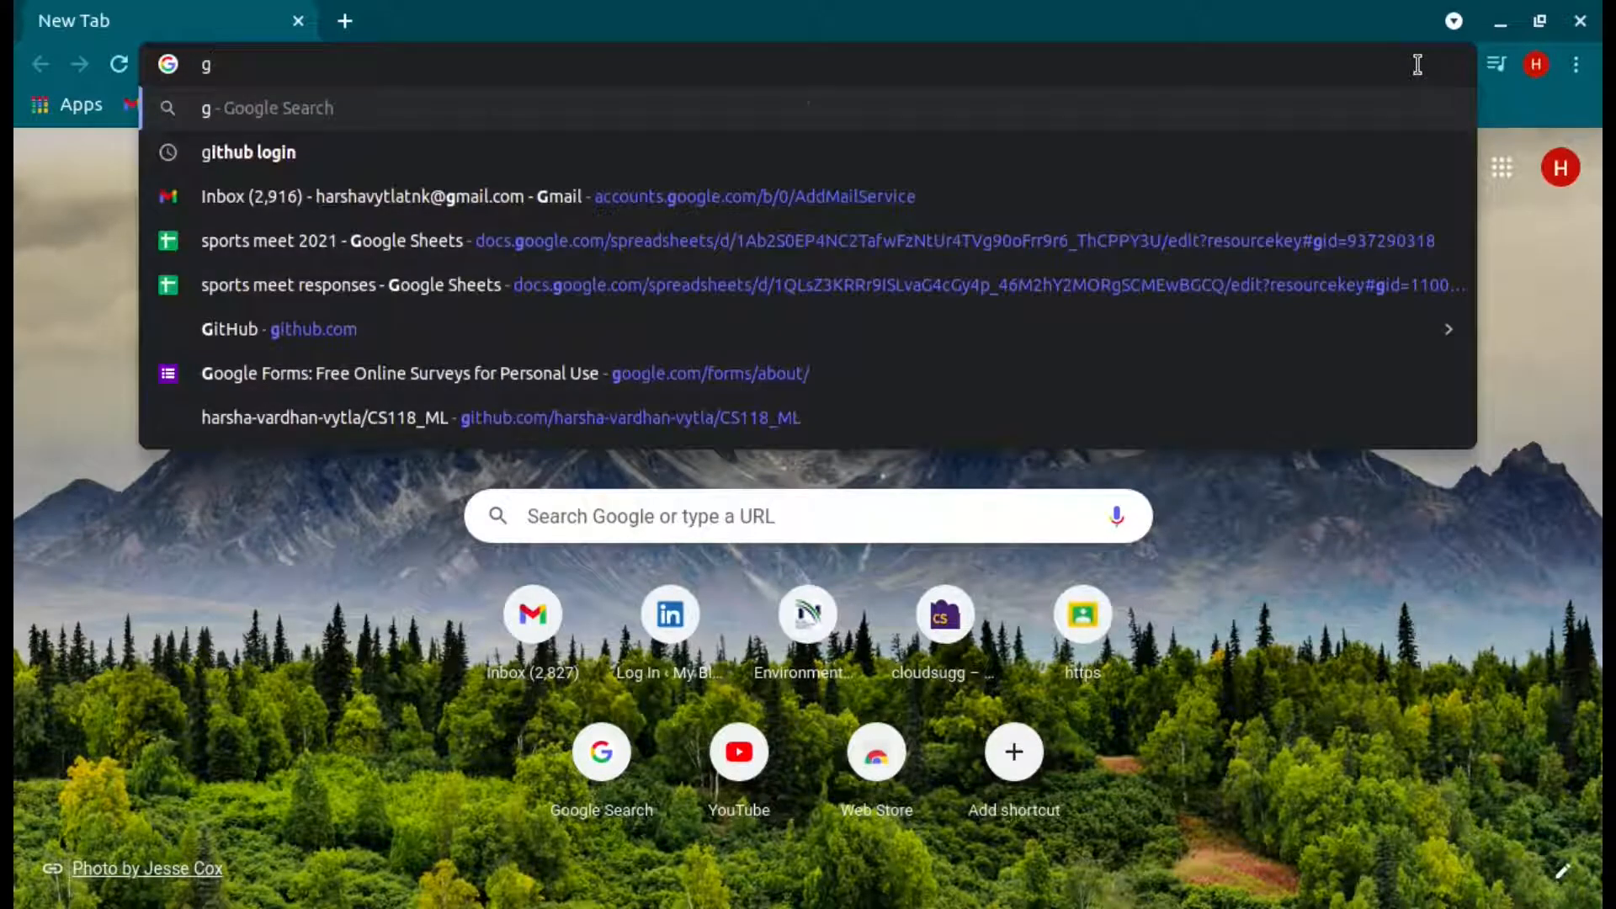
type("oog")
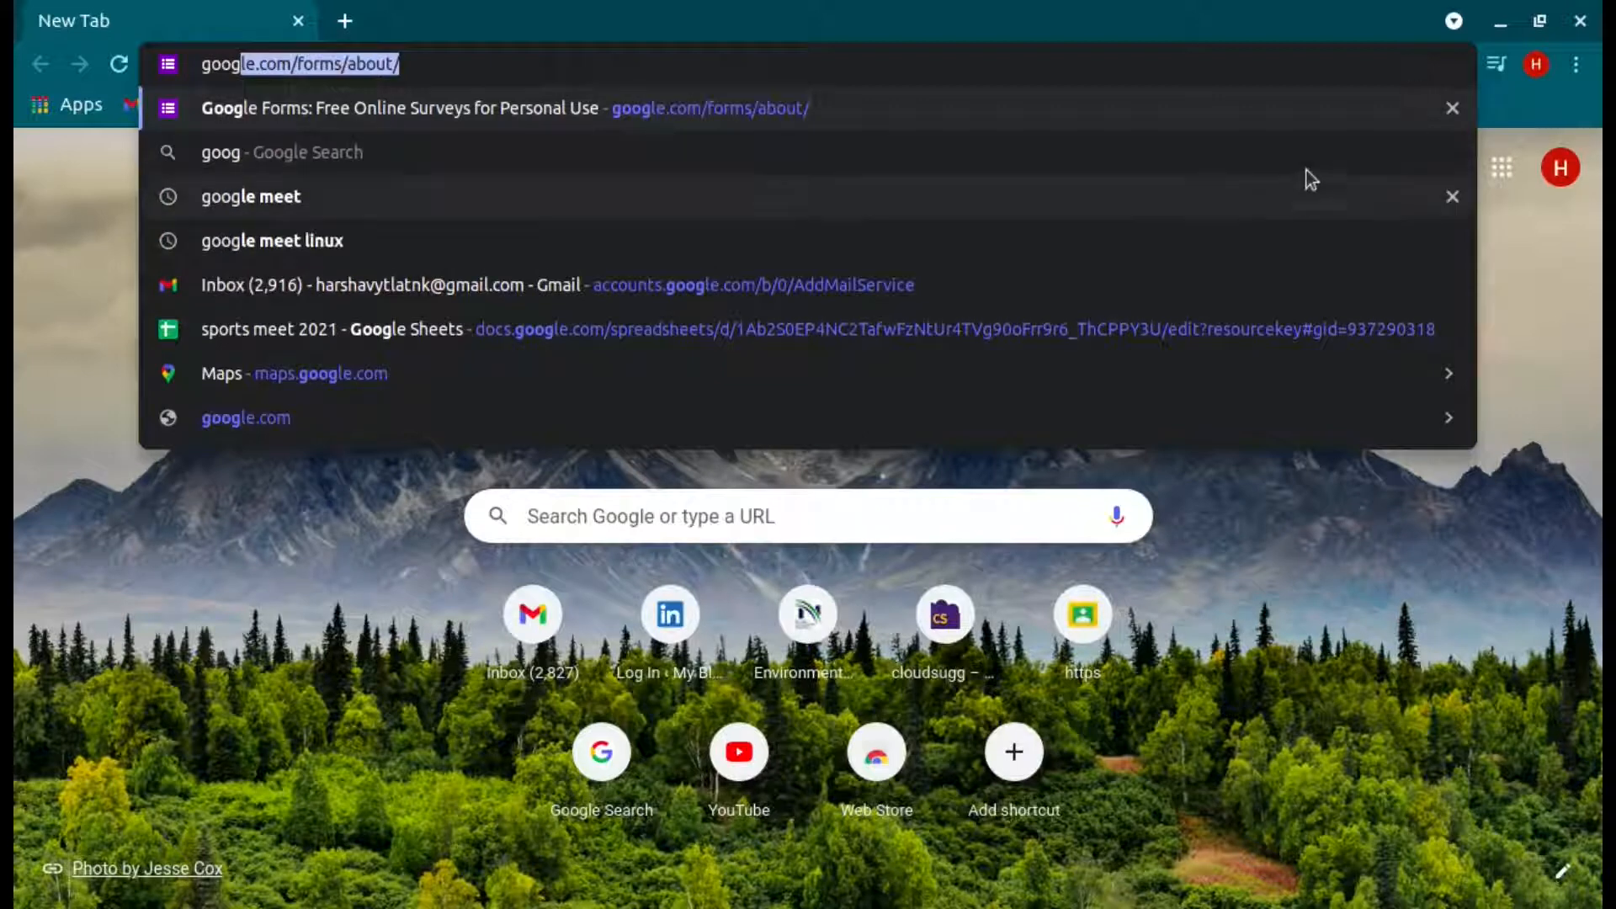
type("le for")
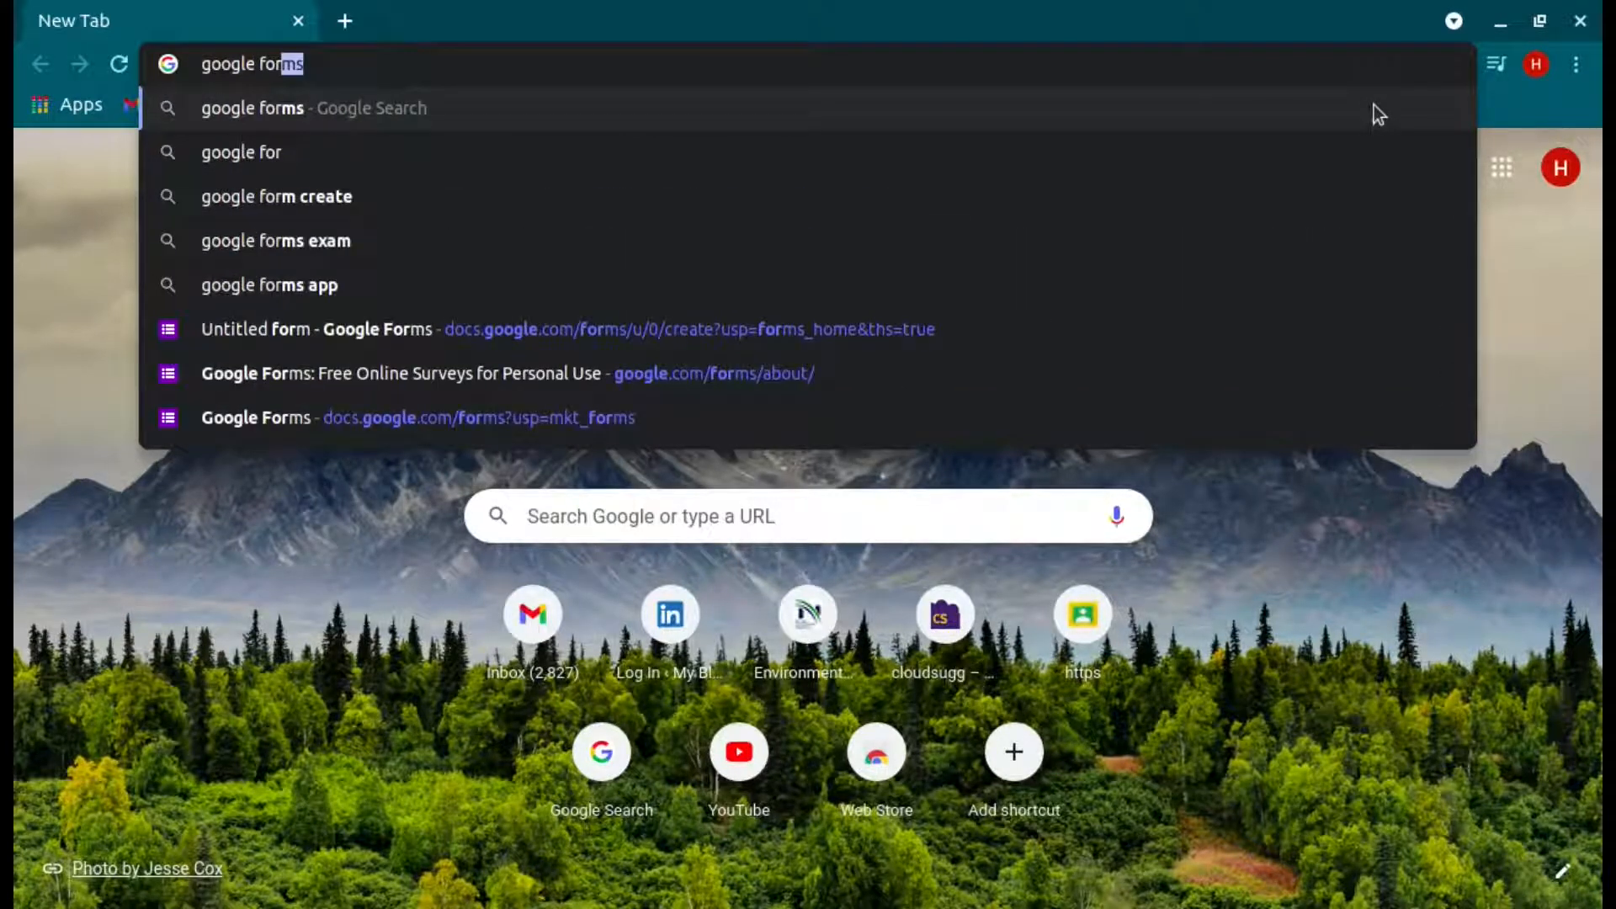
left_click(1077, 111)
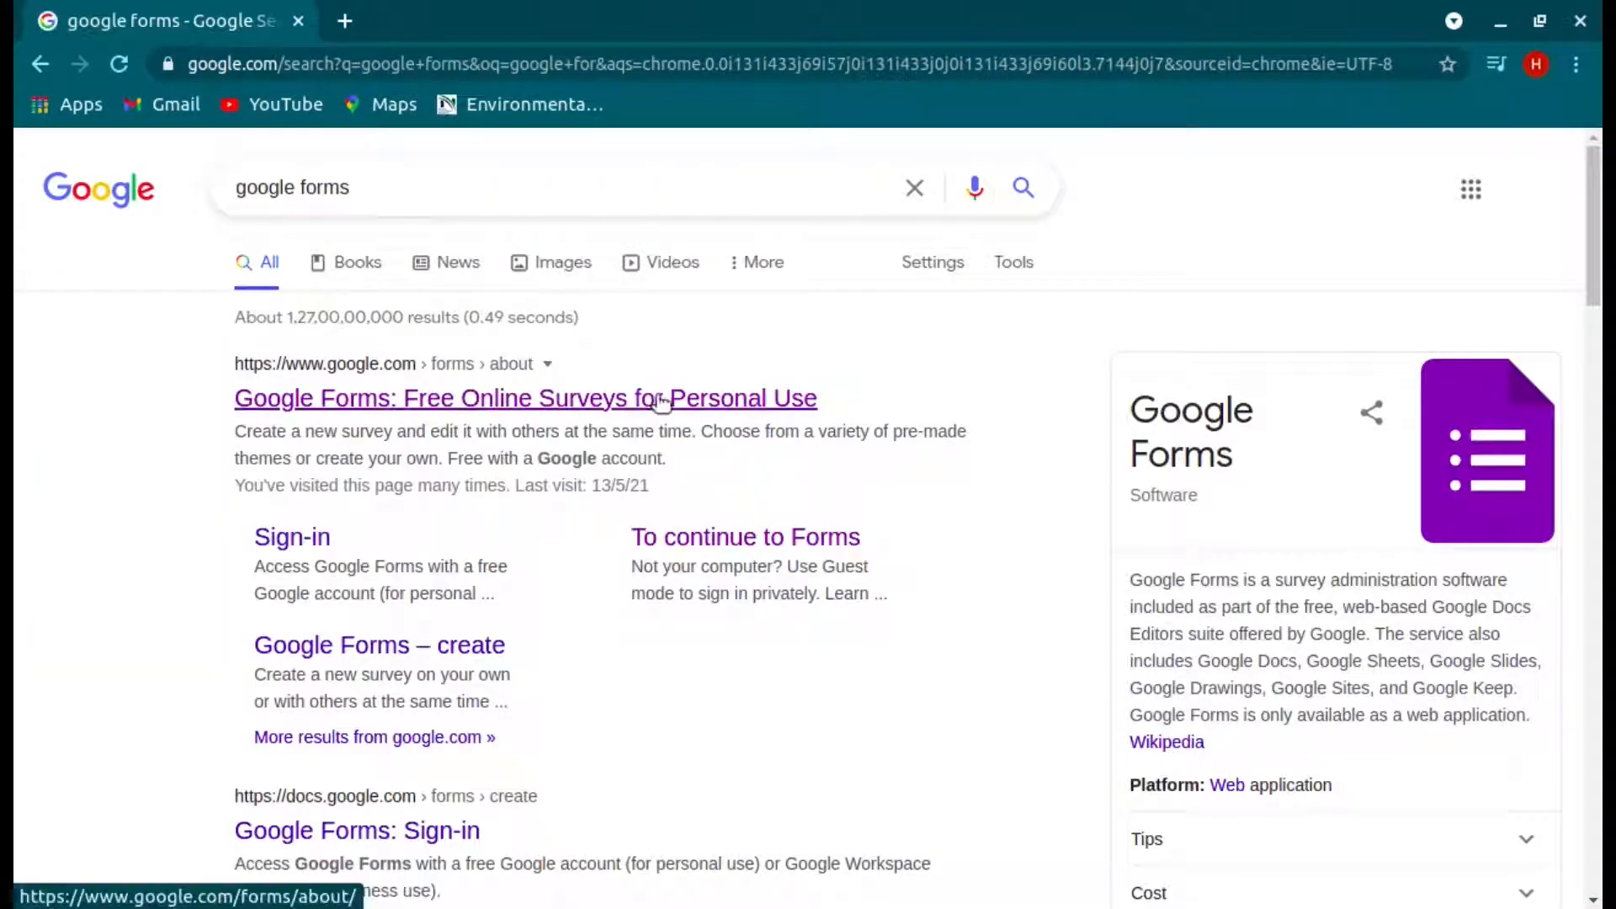
left_click(680, 395)
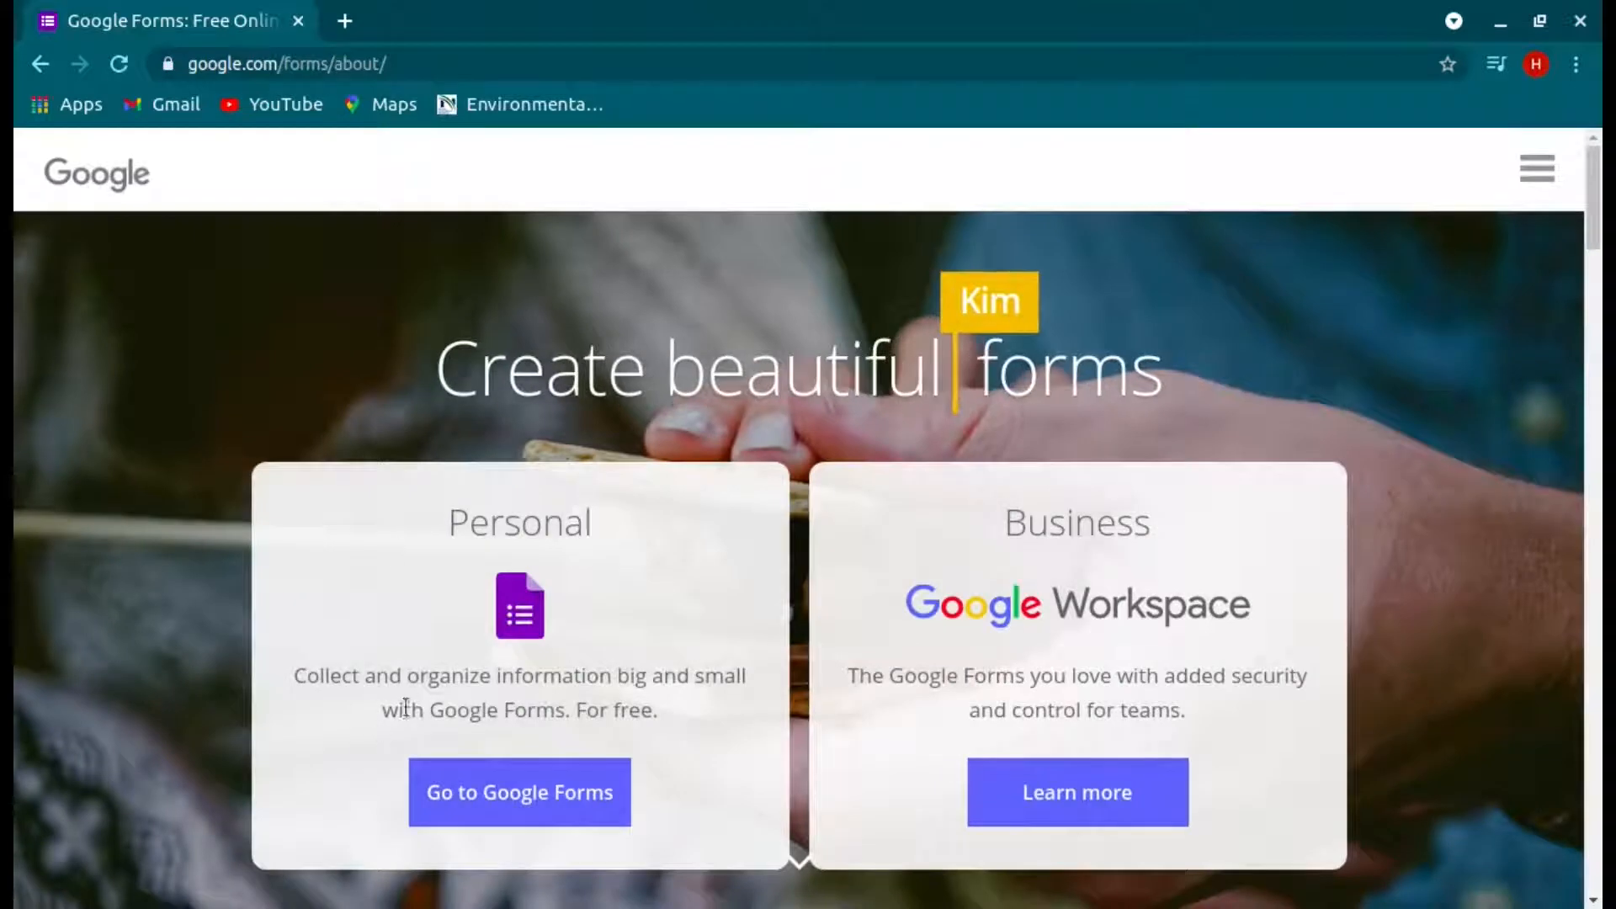
left_click(447, 769)
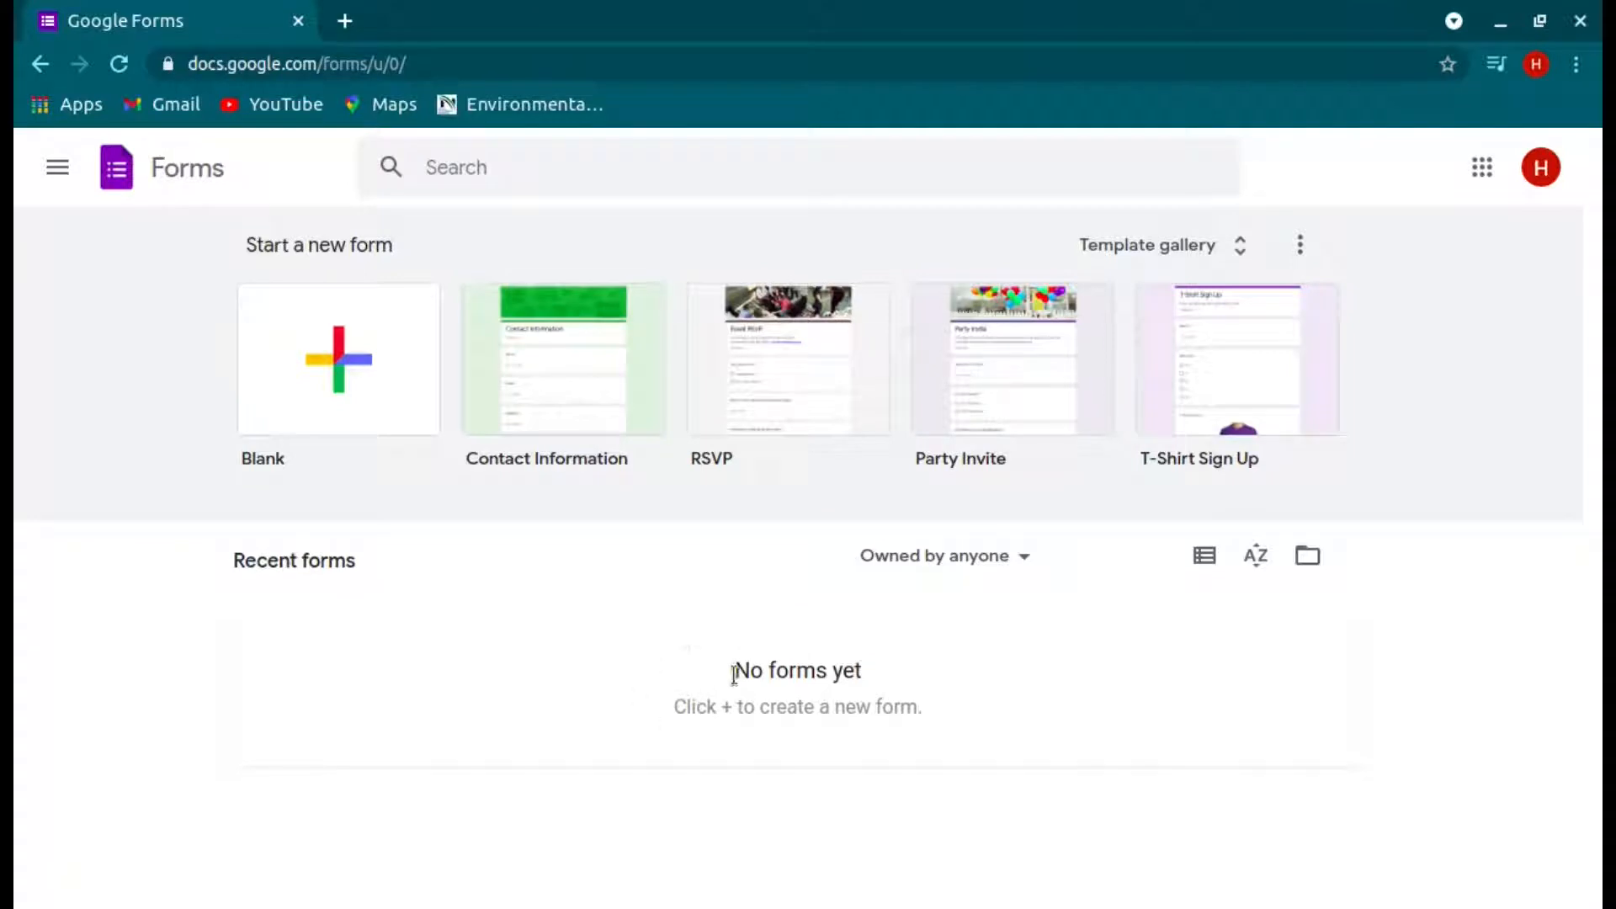
Step: Create a blank form and title it "sports meet 2021"
left_click(383, 334)
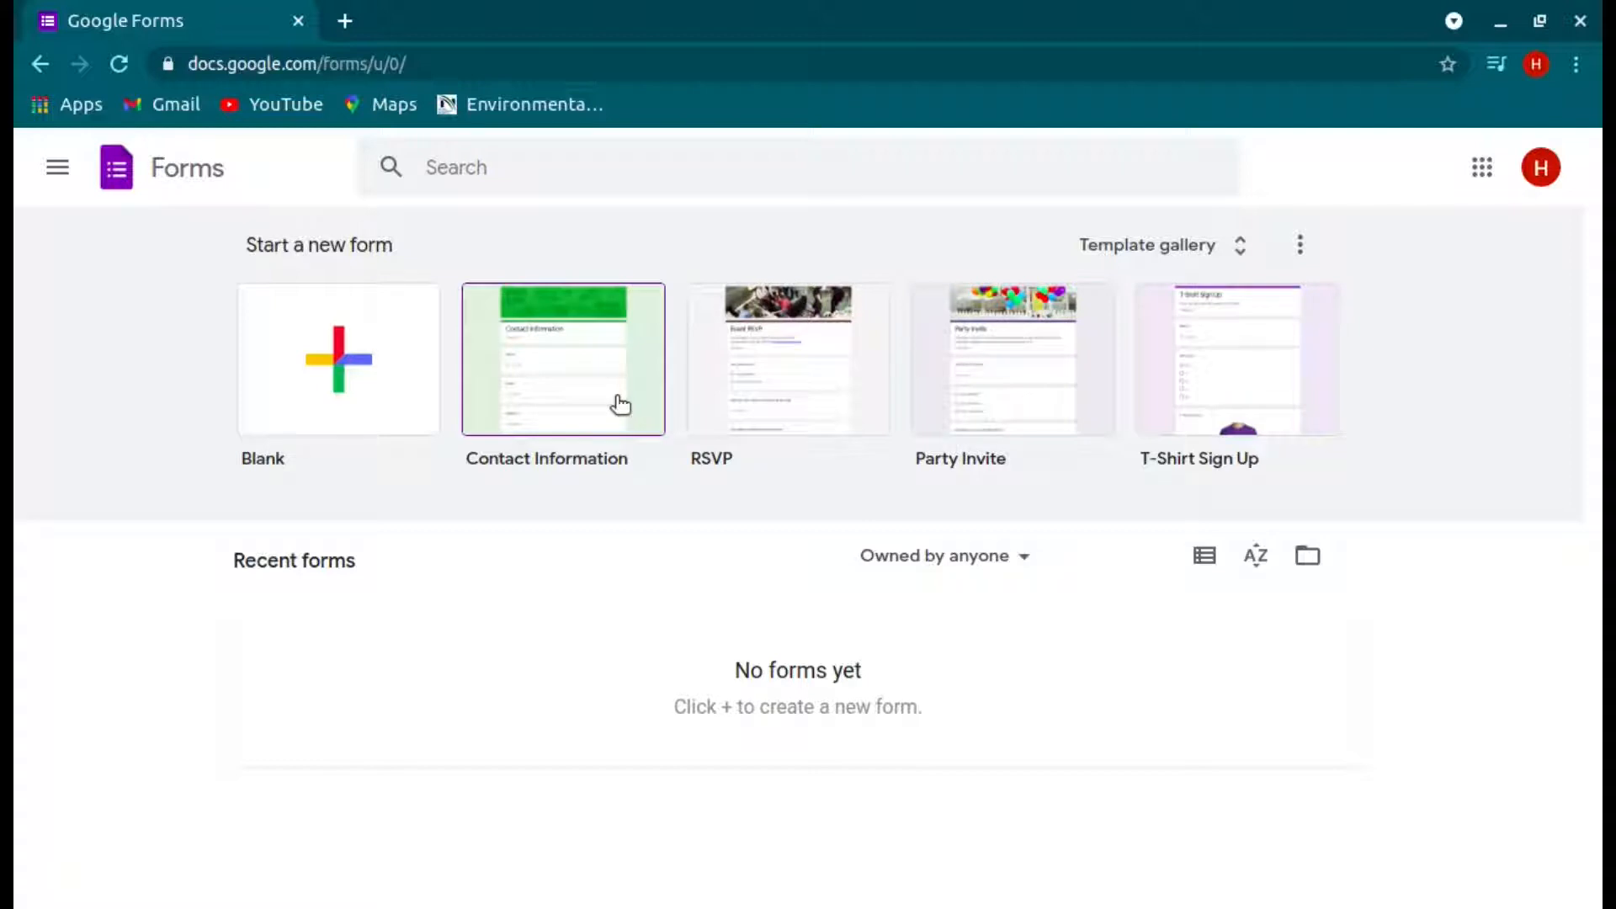
left_click(371, 355)
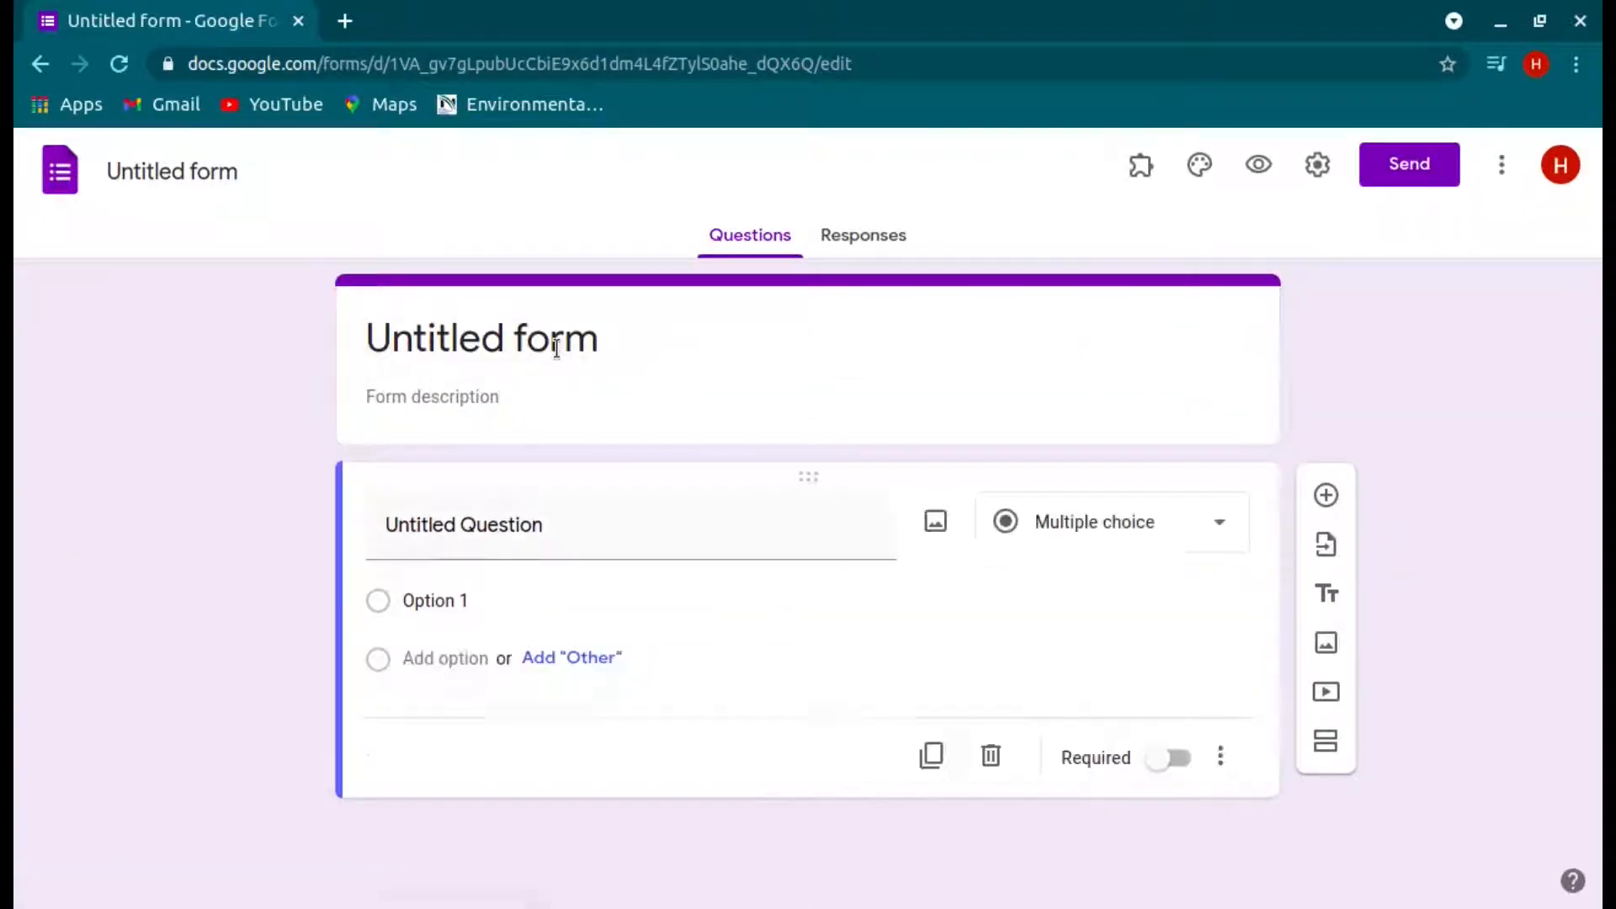
left_click(556, 347)
key("BackSpace")
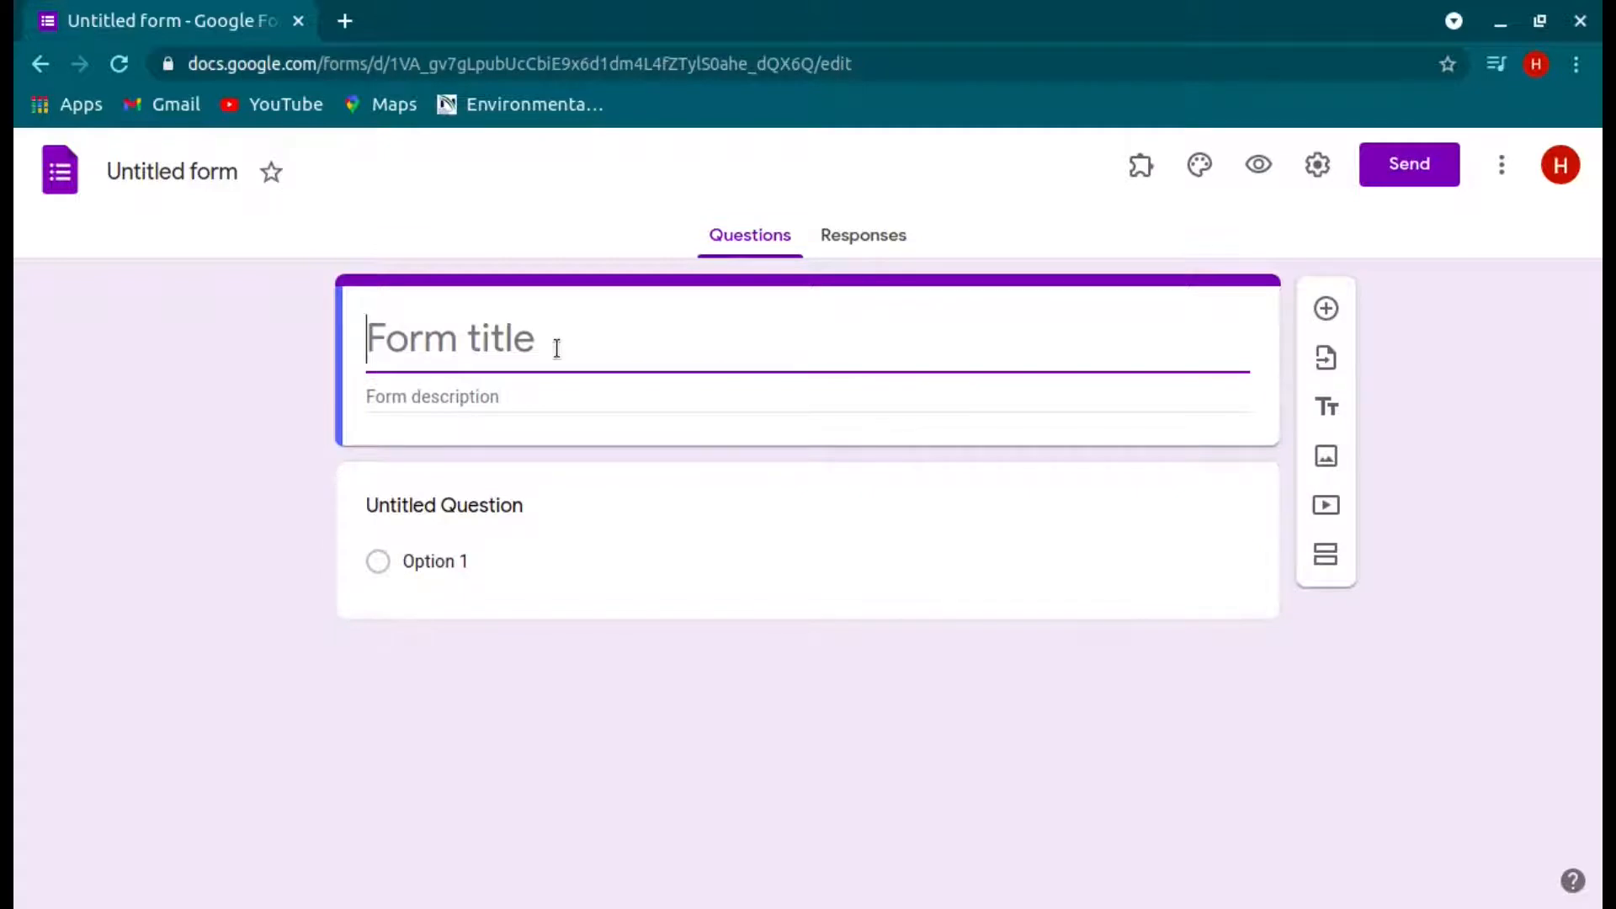
type("s[")
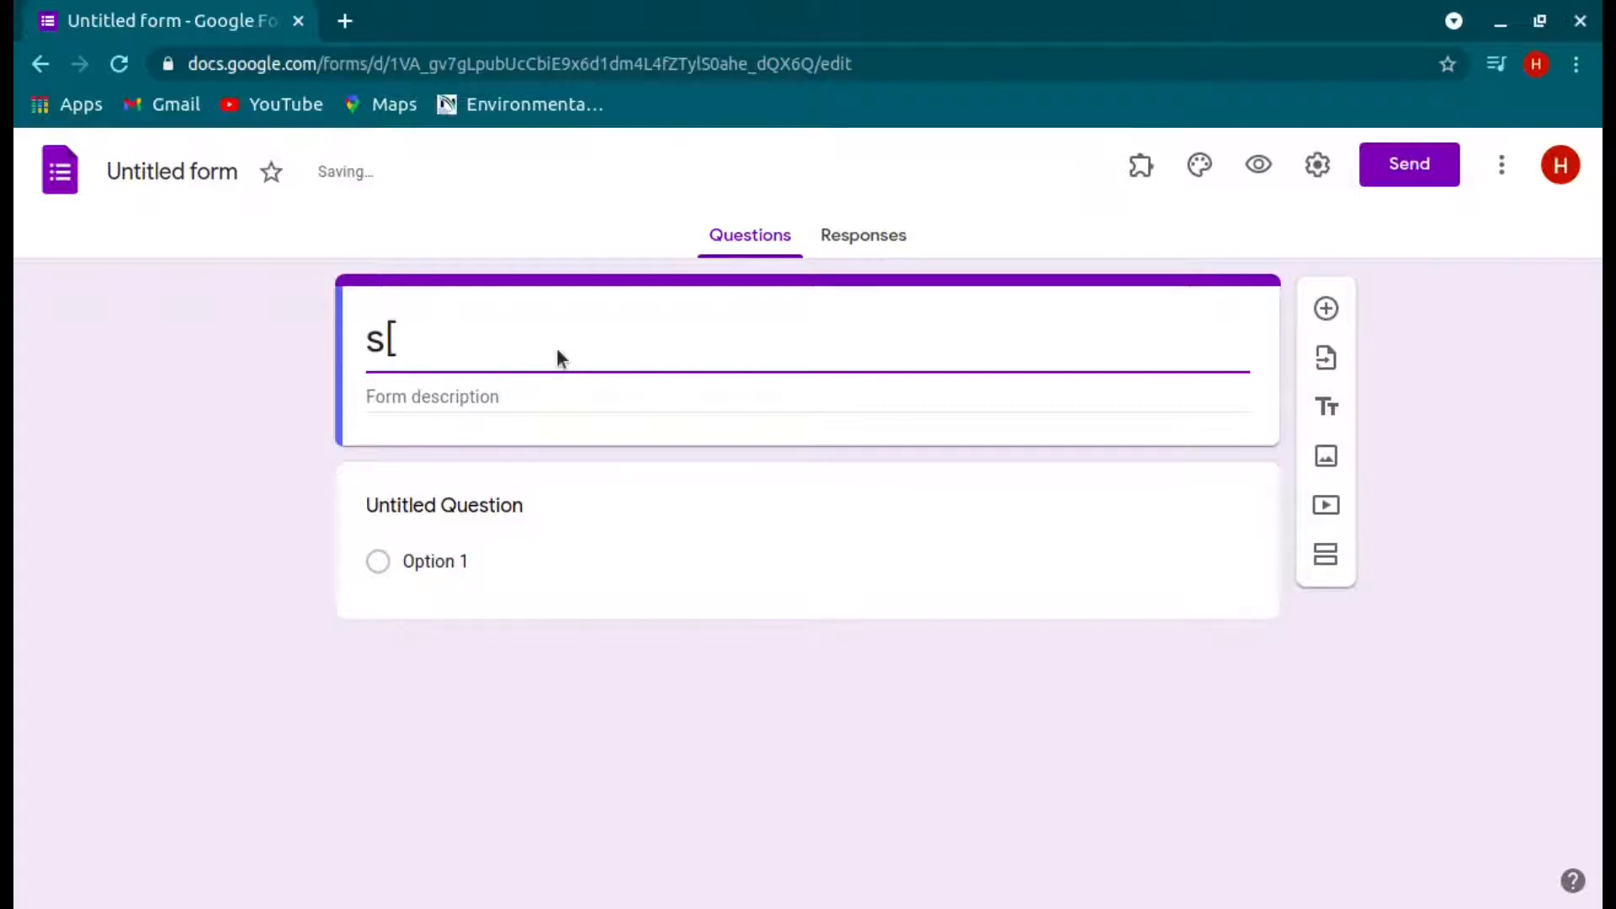
key("BackSpace")
type("ports me")
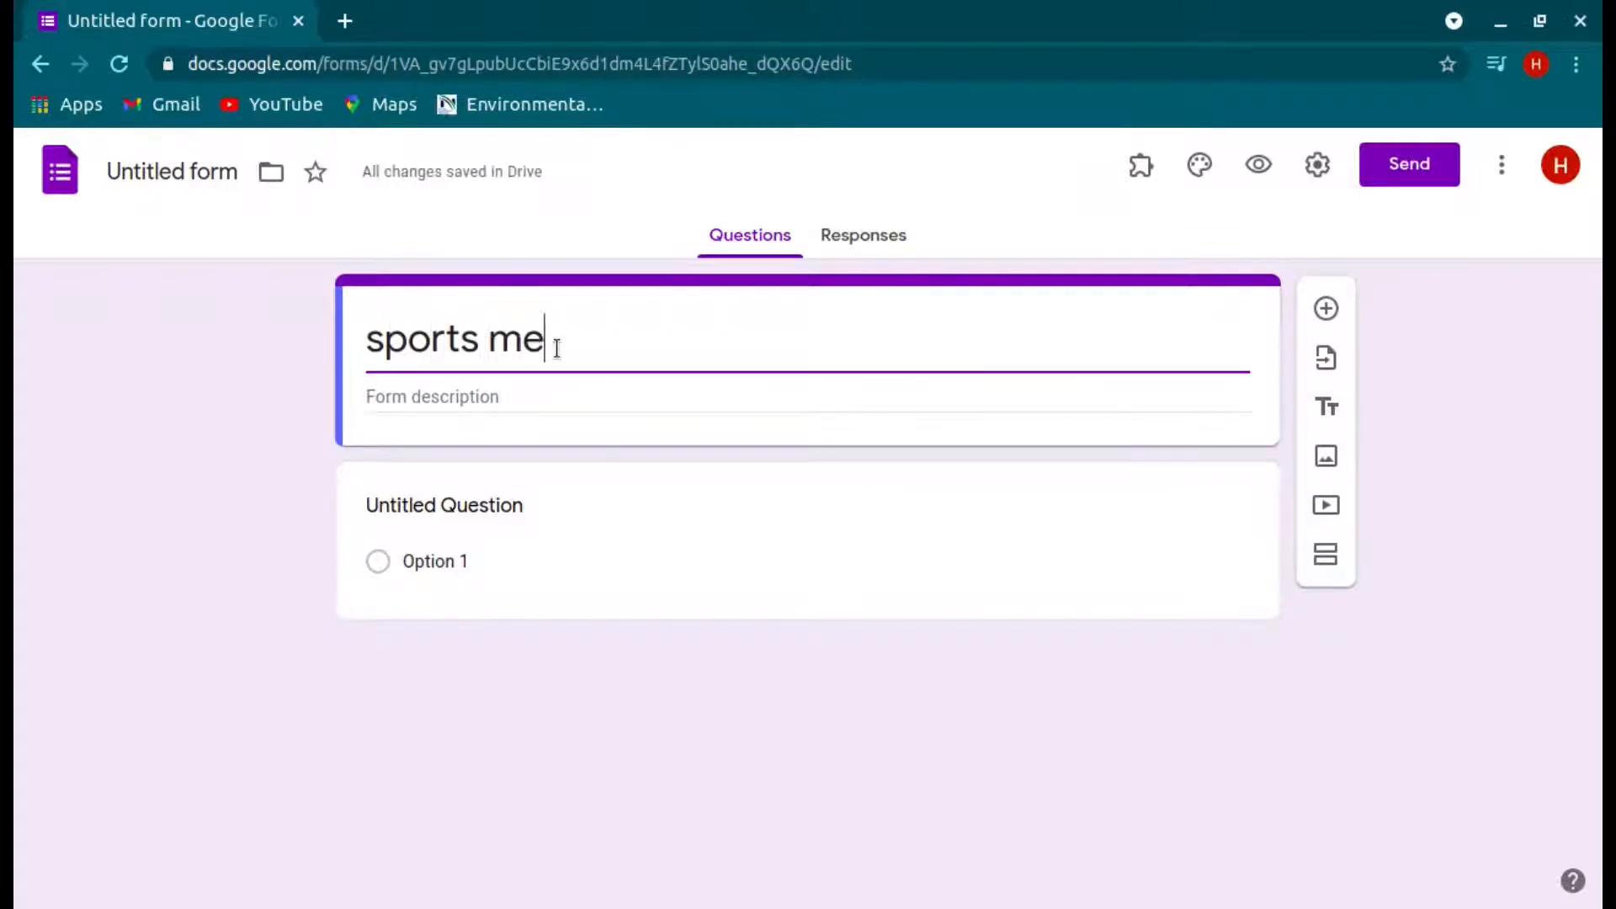
type("et 2021")
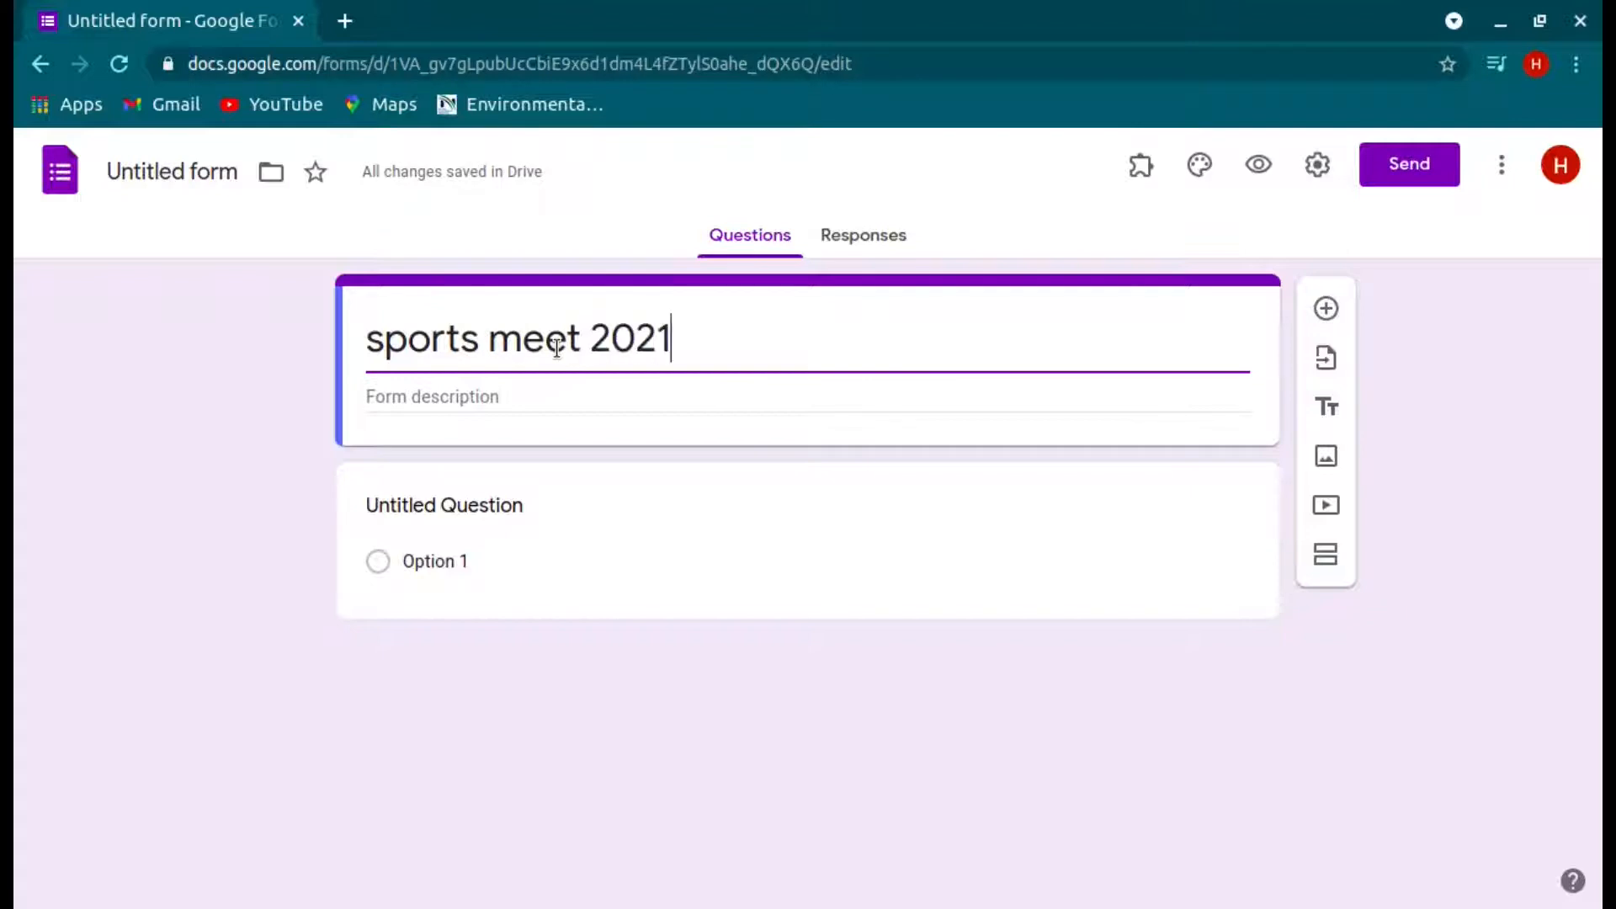
Step: Enter the form description "sports meet is from 21st to 25th.."
left_click(531, 396)
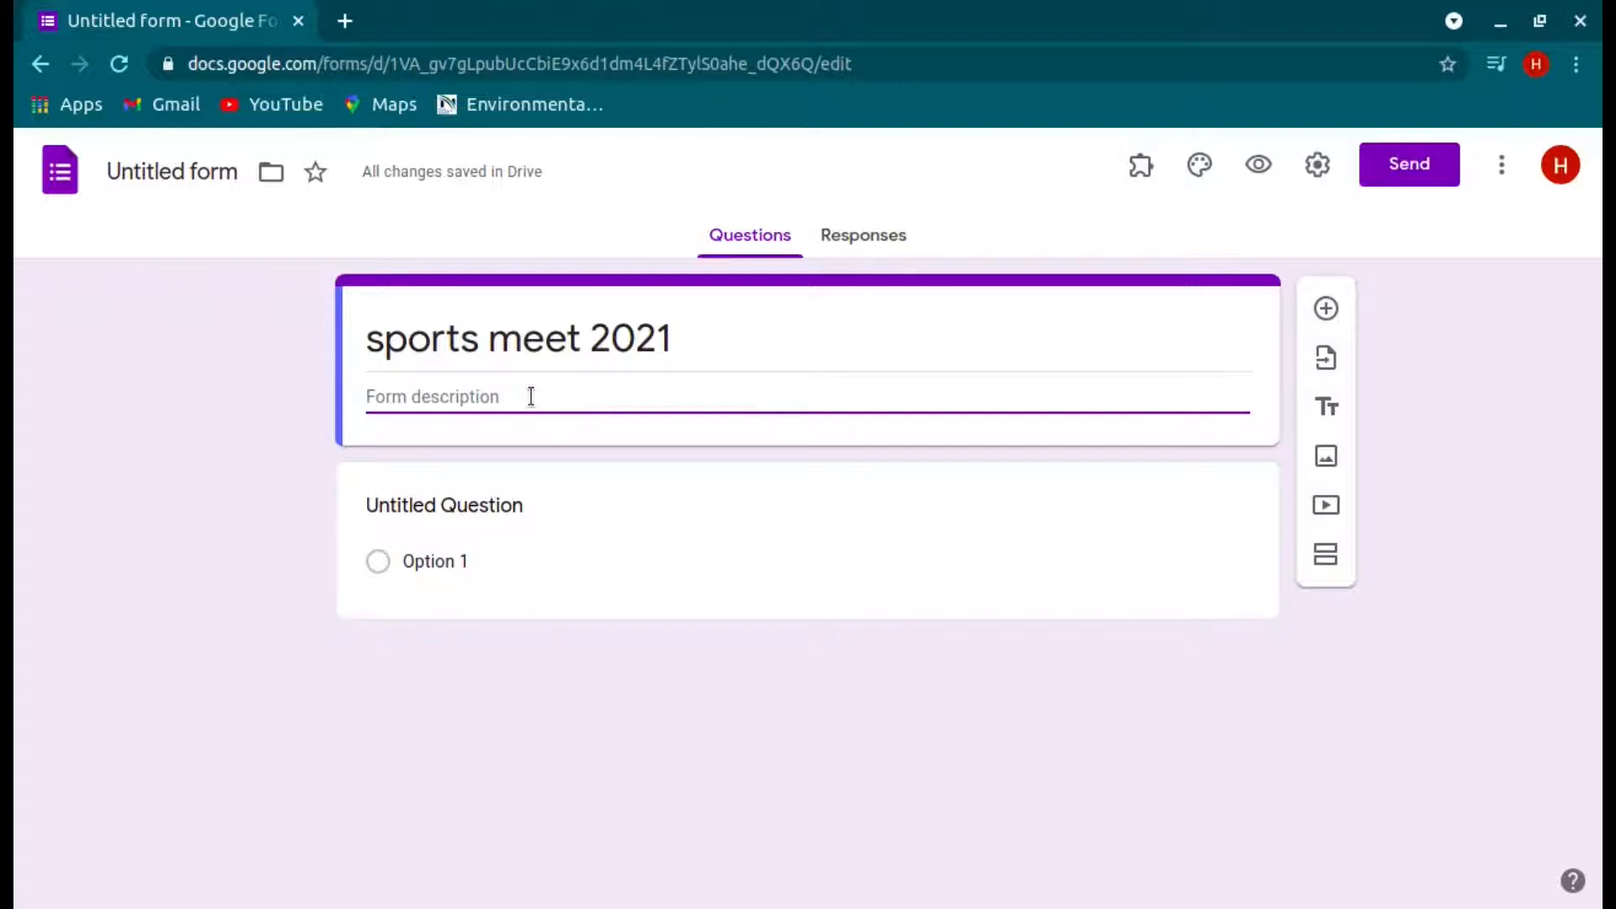
type("spor")
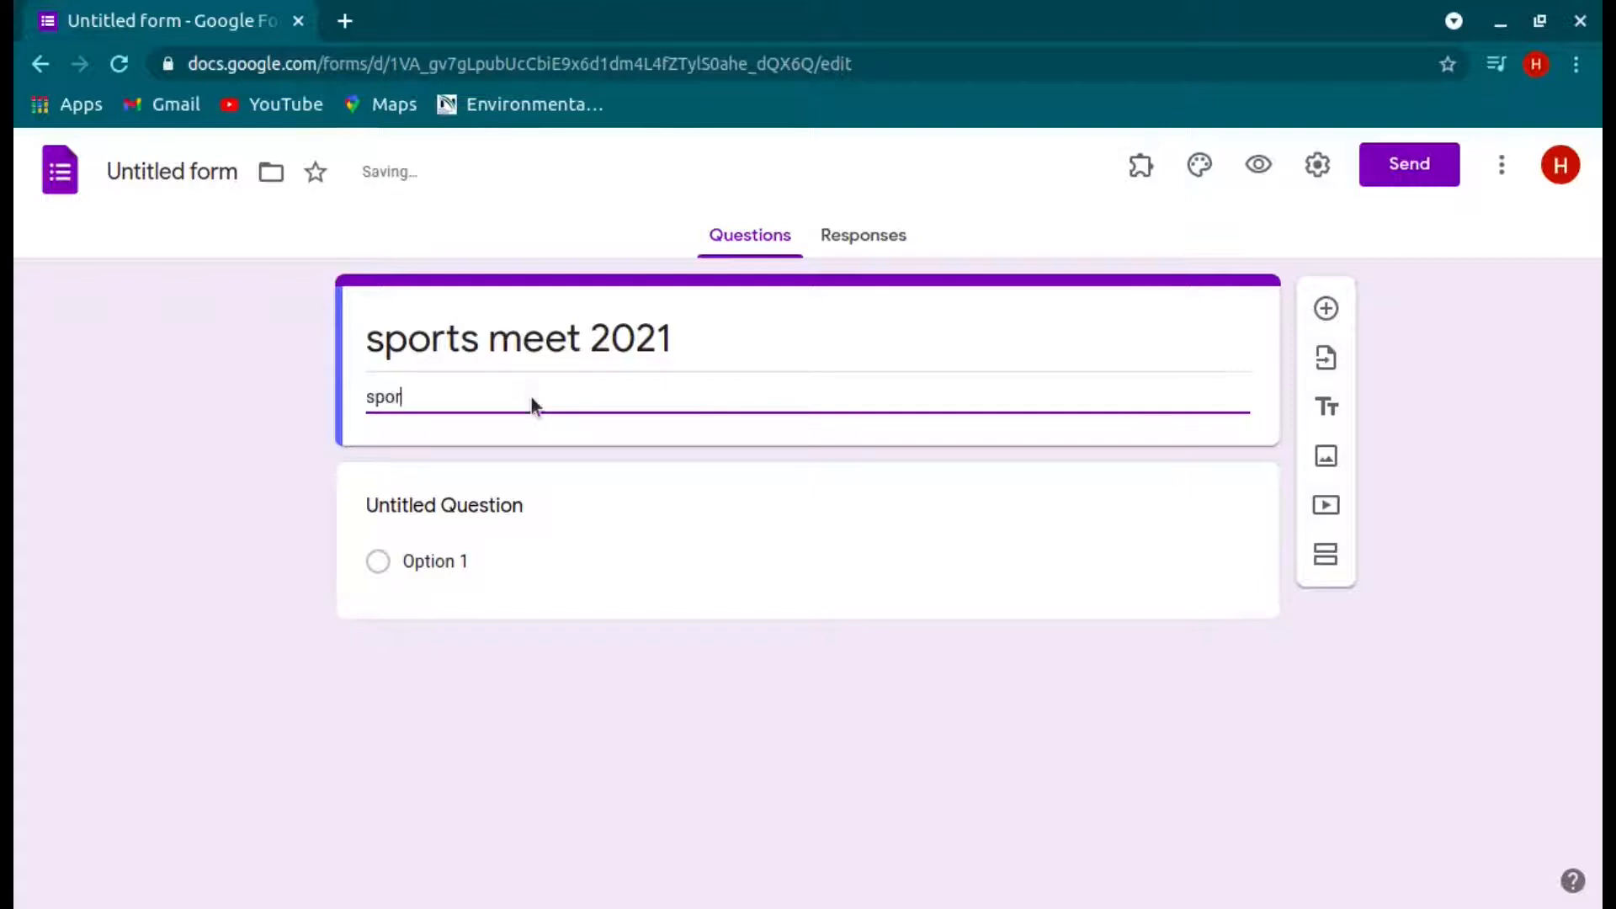
type("ts meet is from")
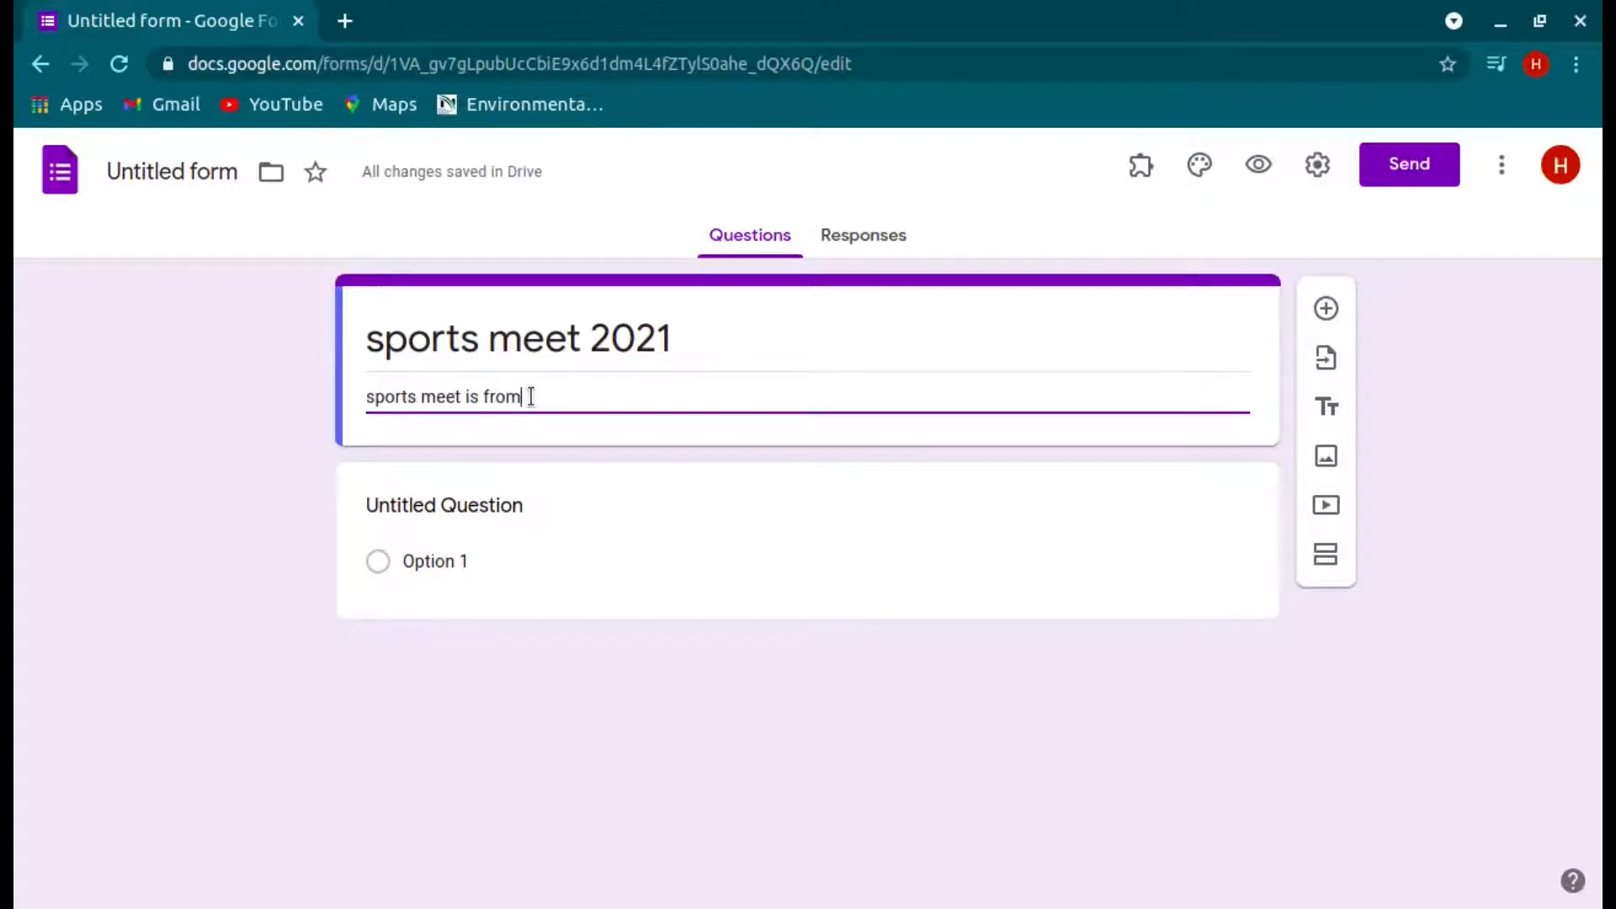
type(" 21st")
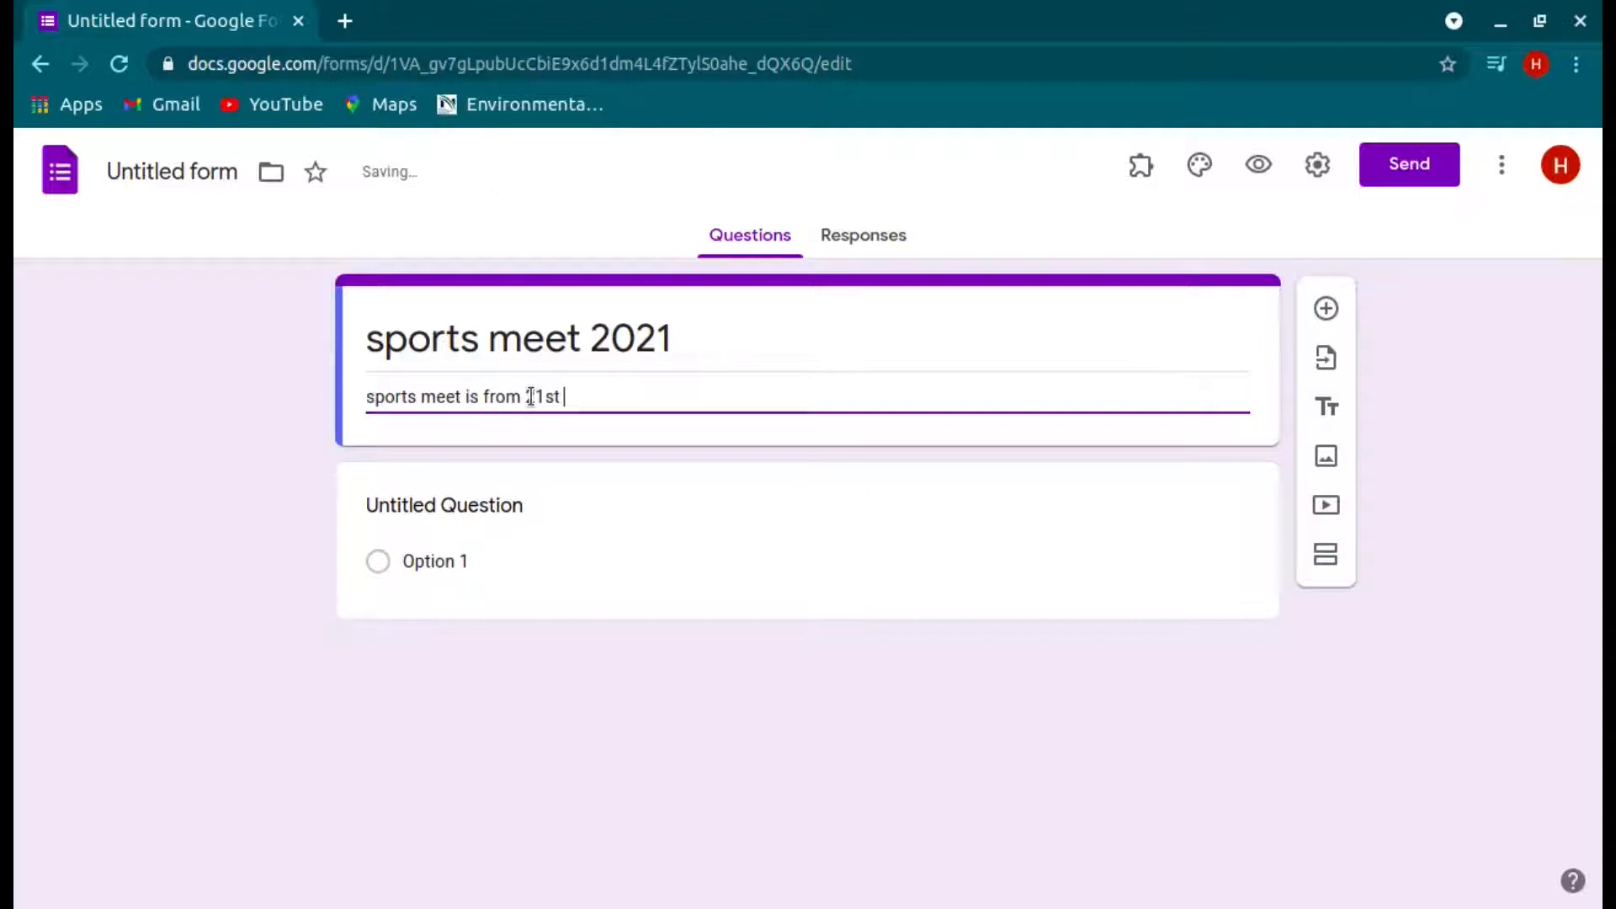
type(" to 25th..")
Step: Title the first question "name" and set its type to Short answer
left_click(509, 503)
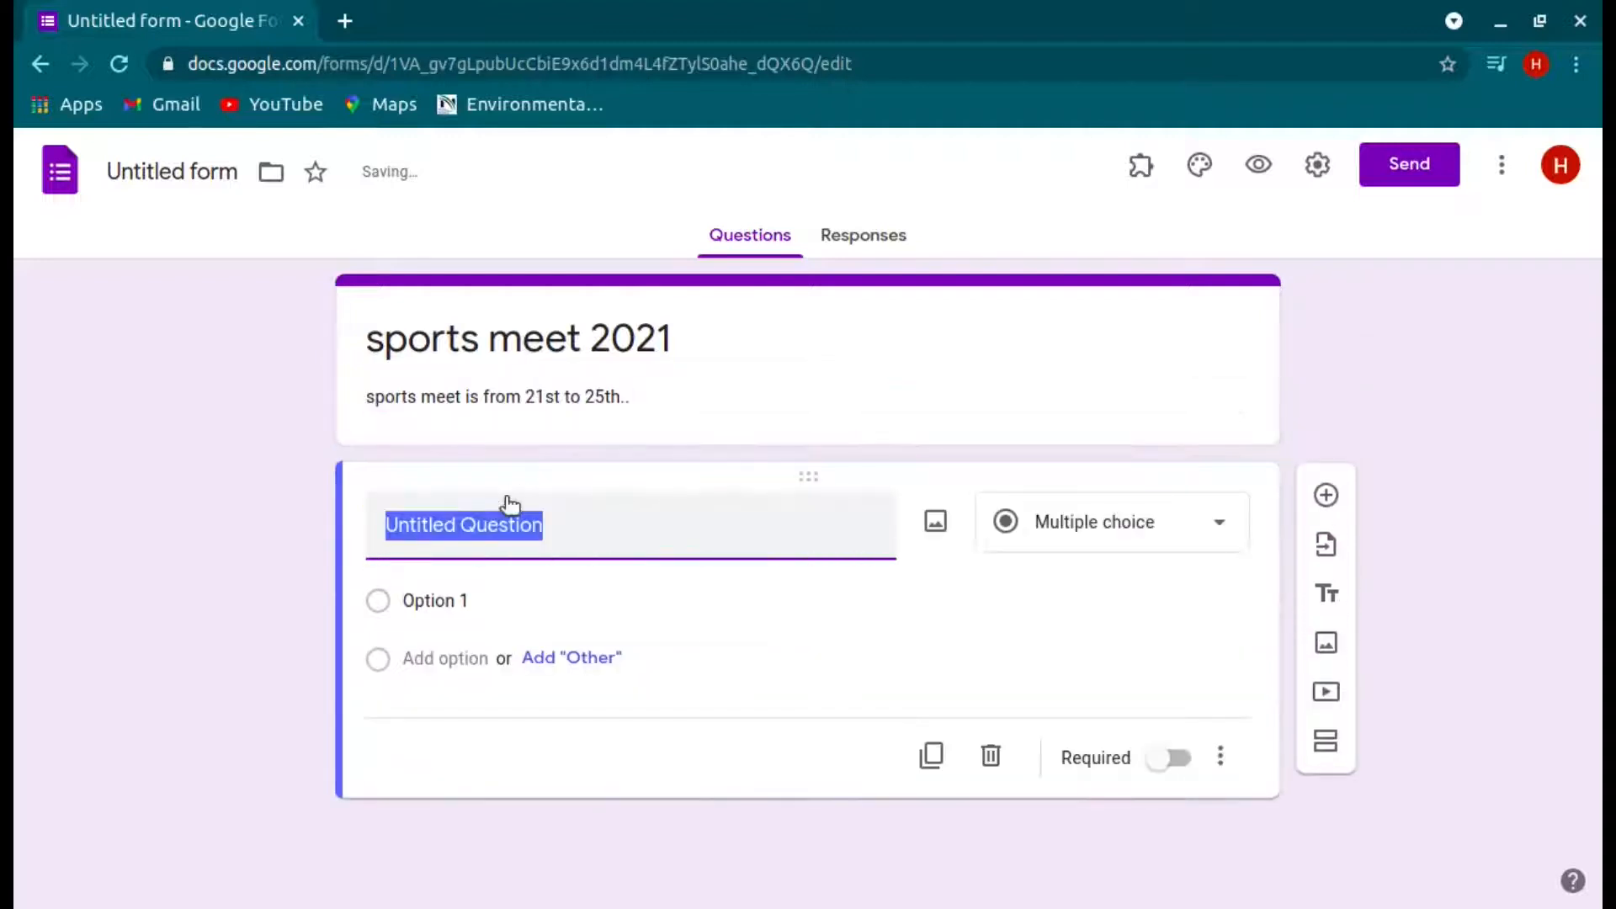
key("BackSpace")
type("na")
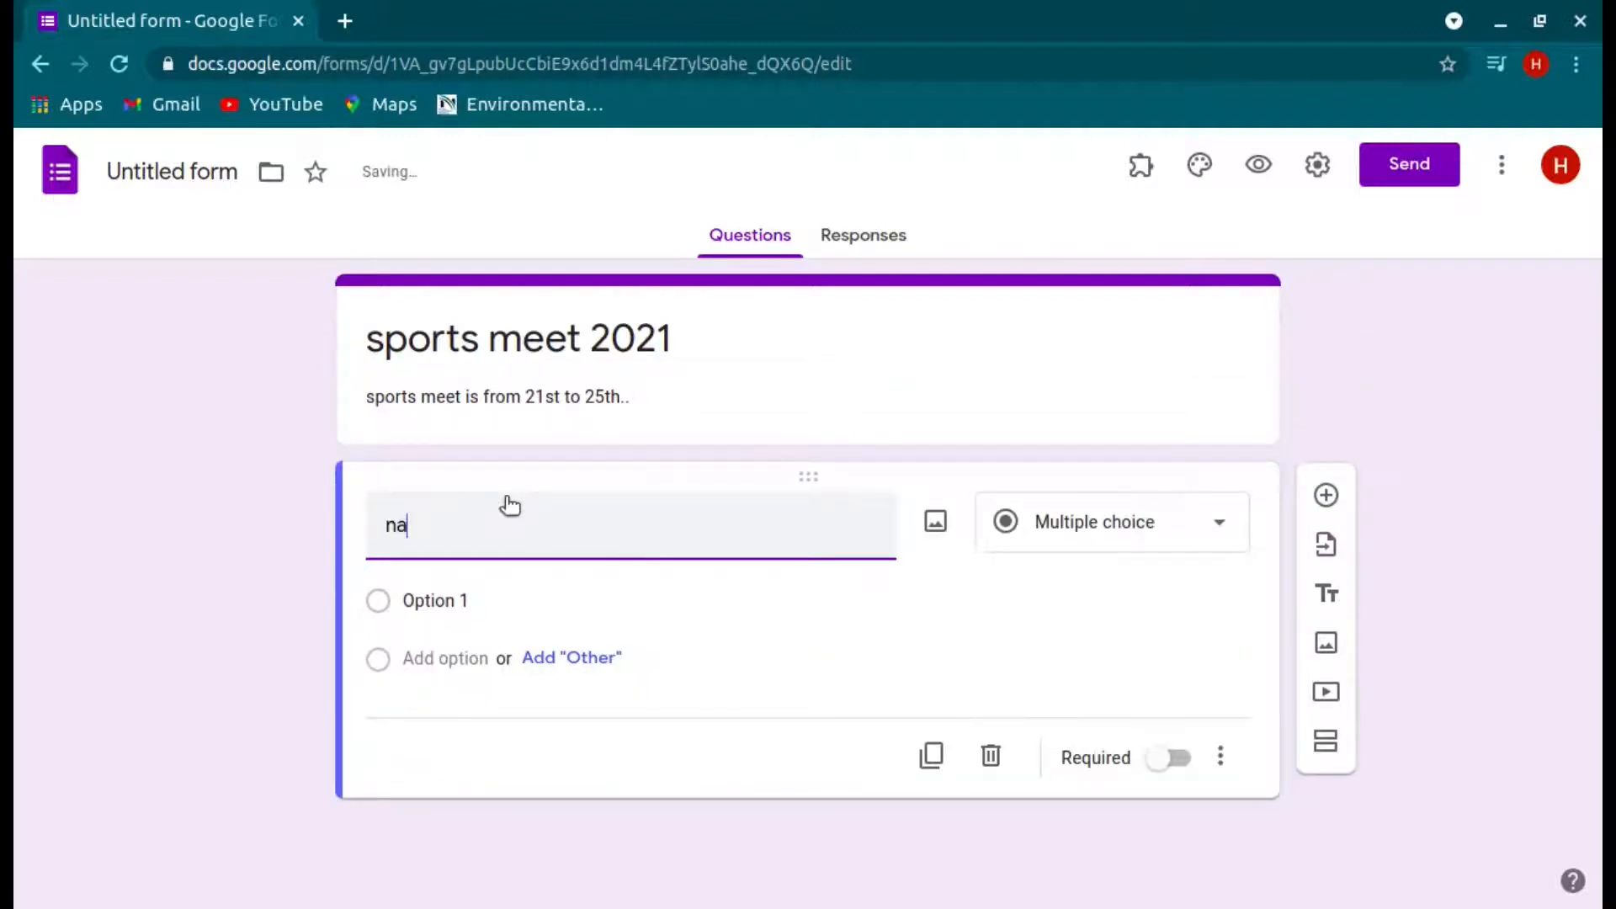
type("me")
left_click(1067, 539)
left_click(1068, 216)
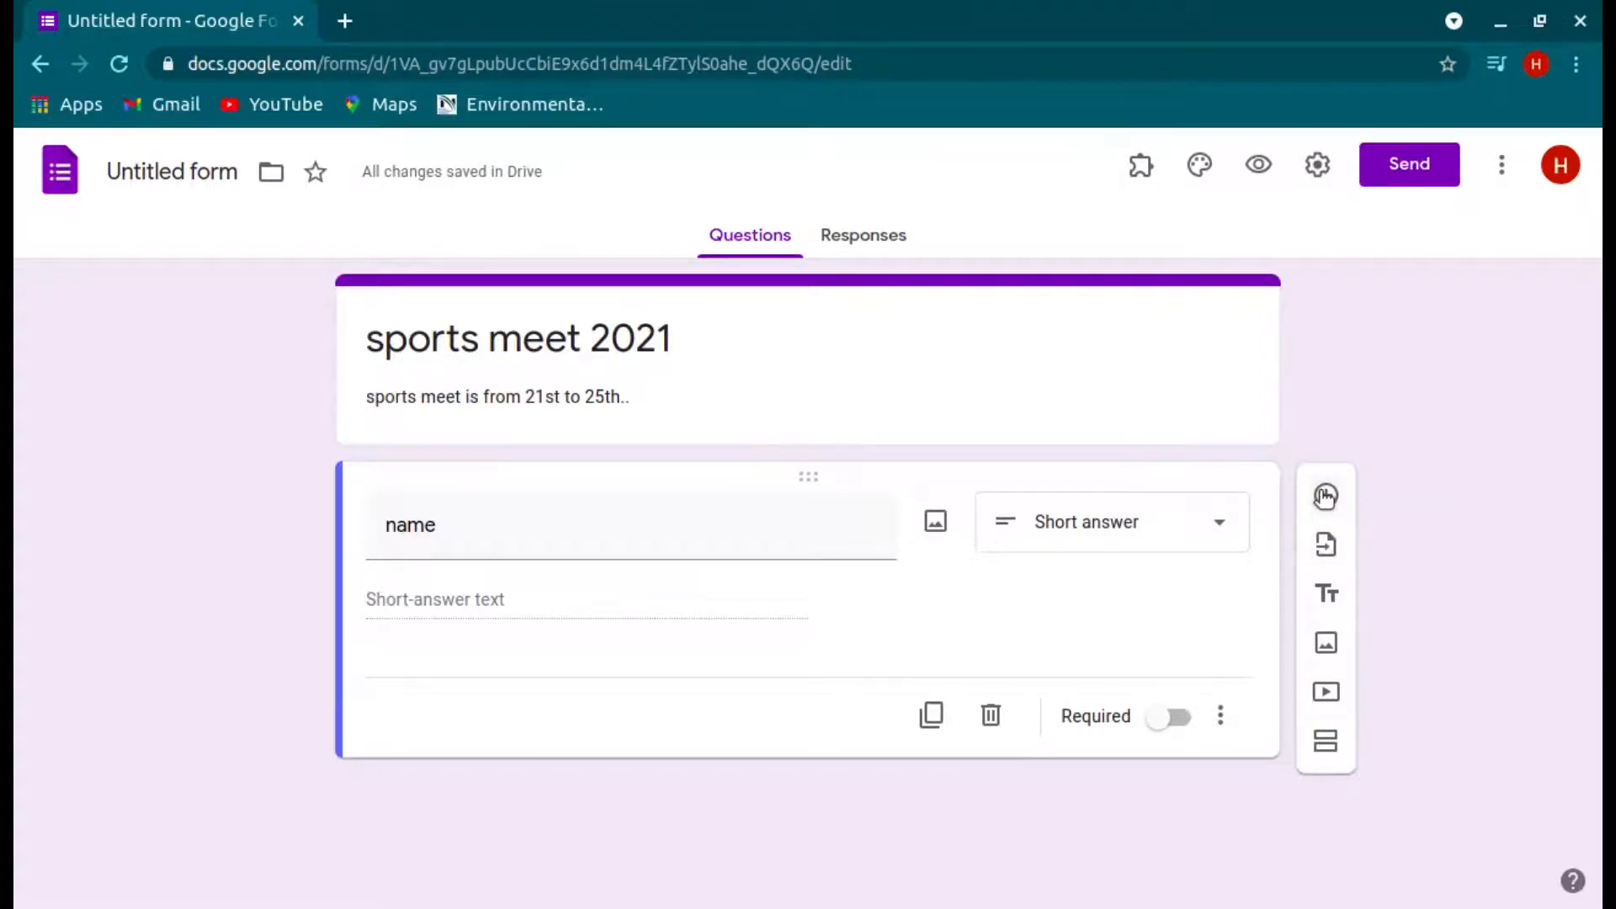
Step: Add a second question titled "roll" with the Short answer type
left_click(1325, 497)
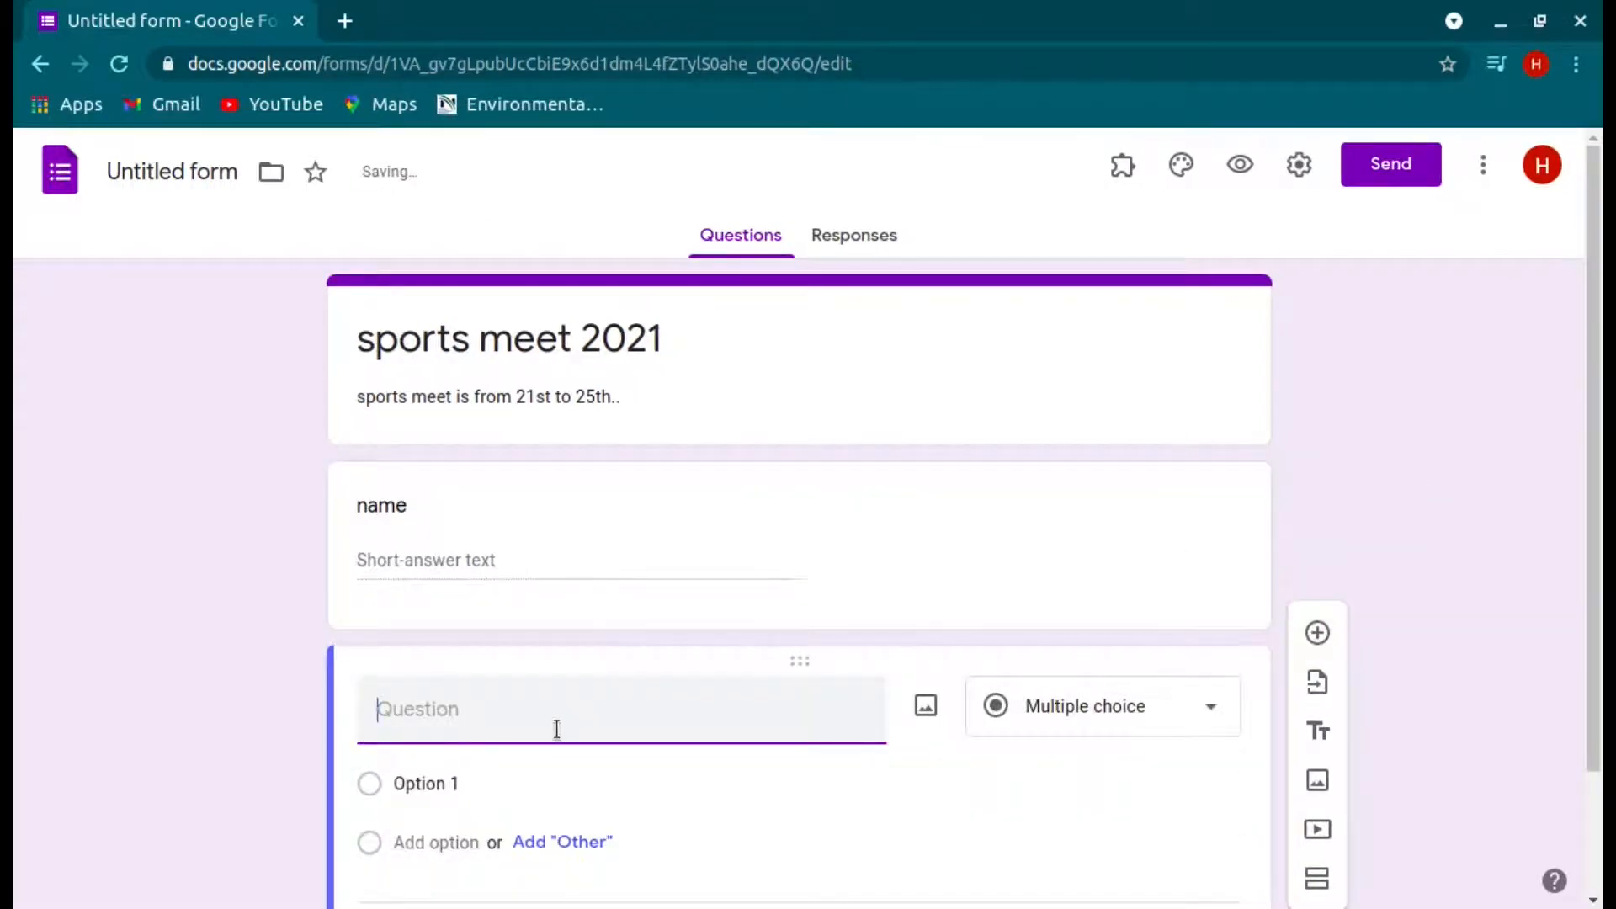
type("roll")
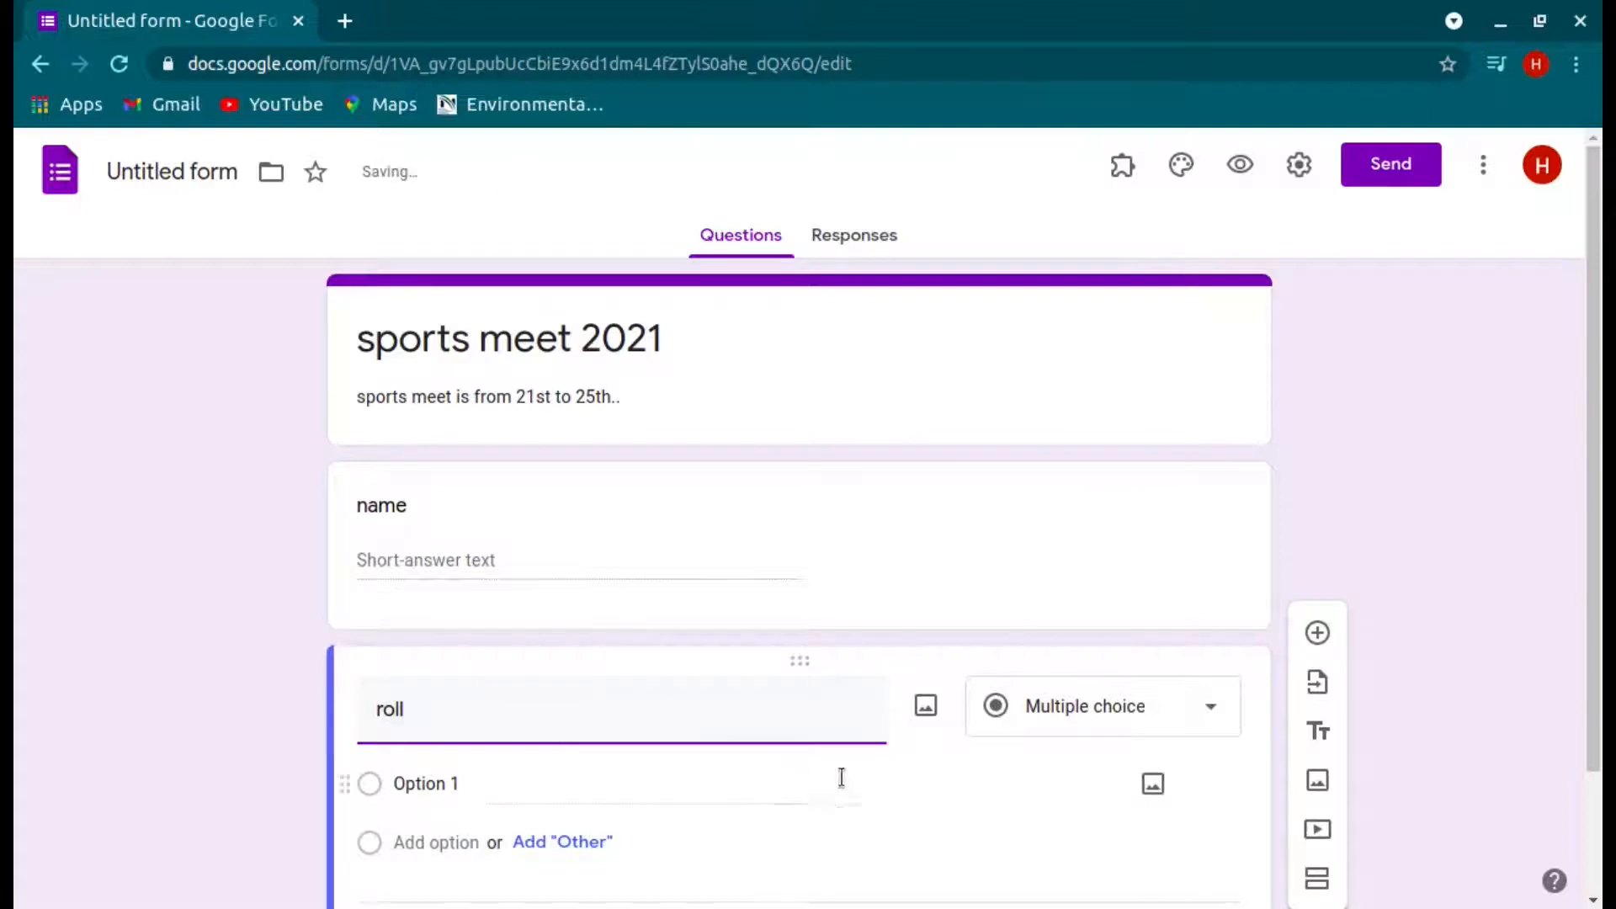
left_click(1132, 712)
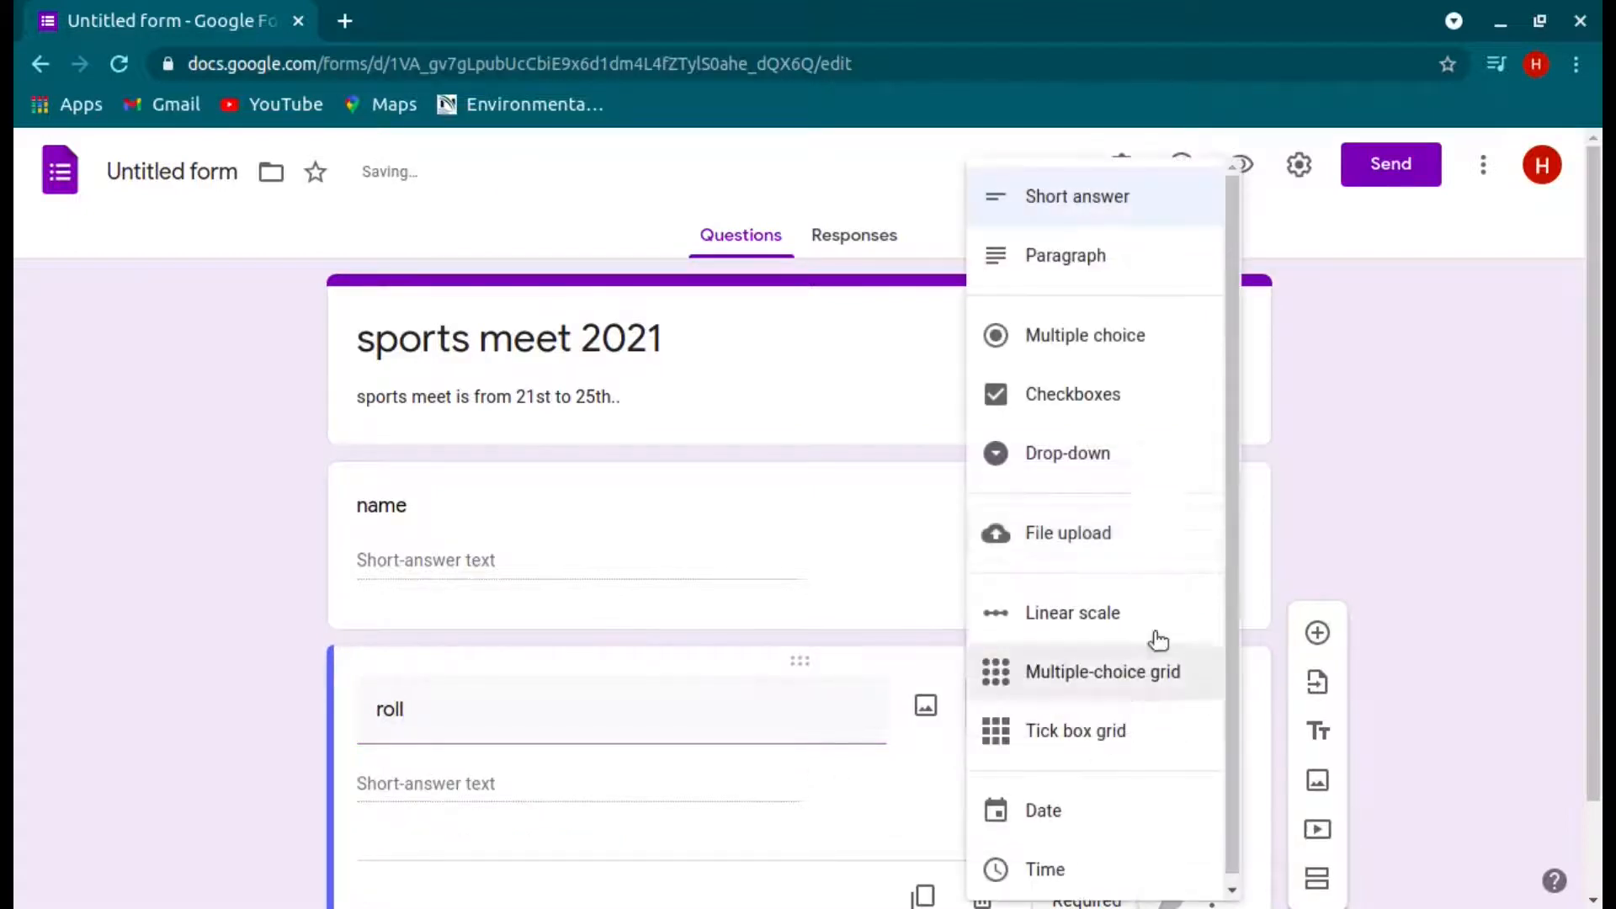
left_click(1141, 210)
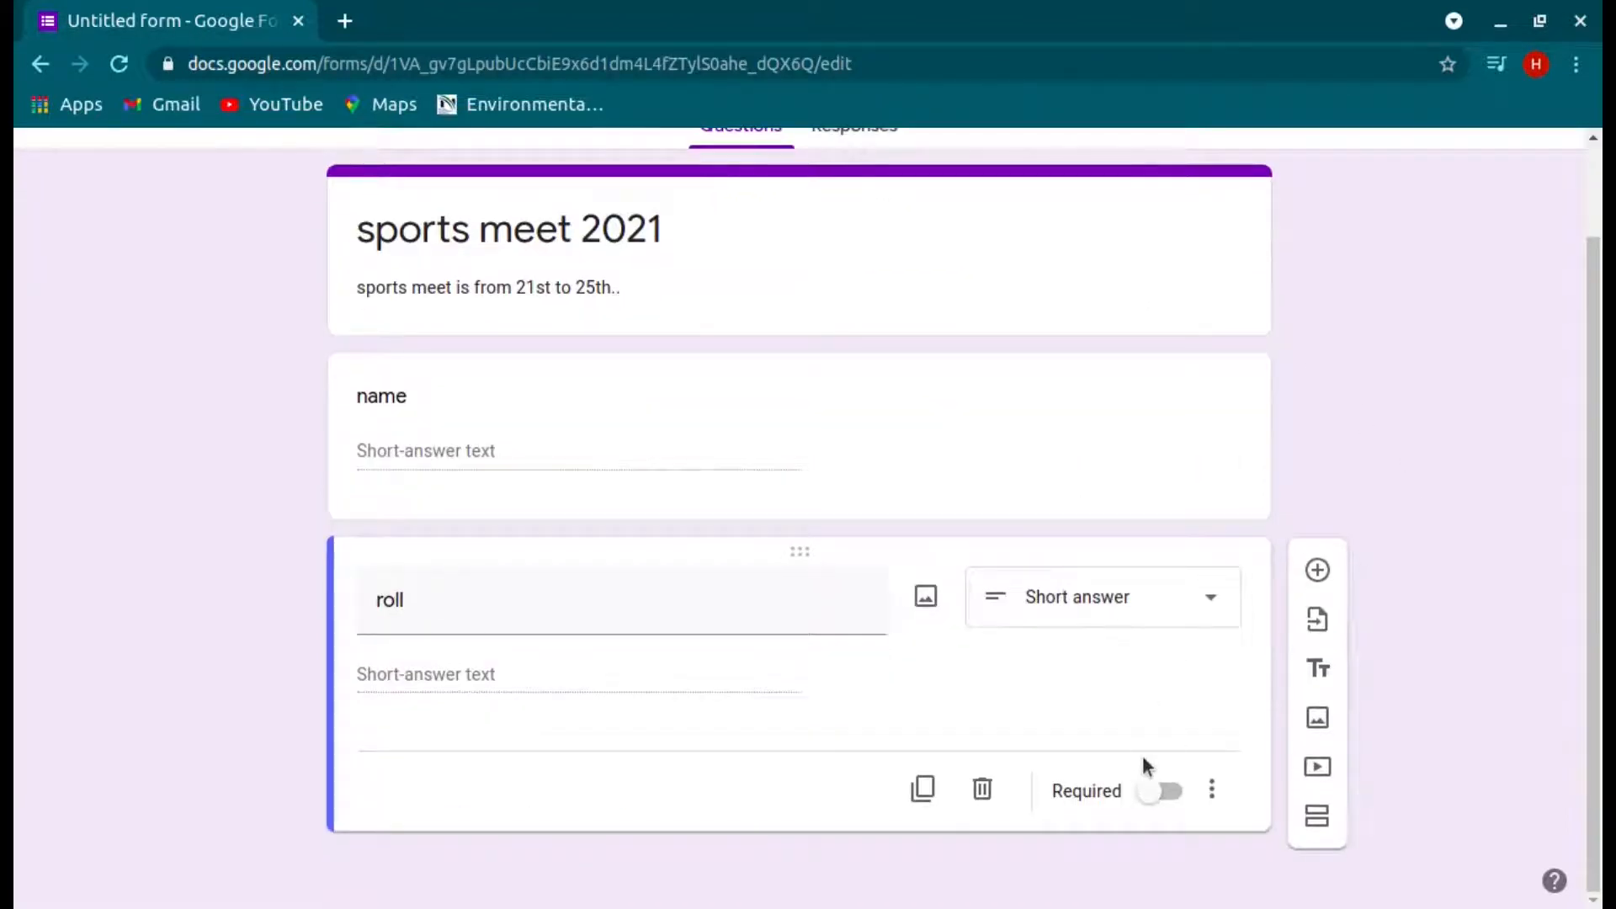
Step: Make both the roll and name questions required
left_click(1165, 791)
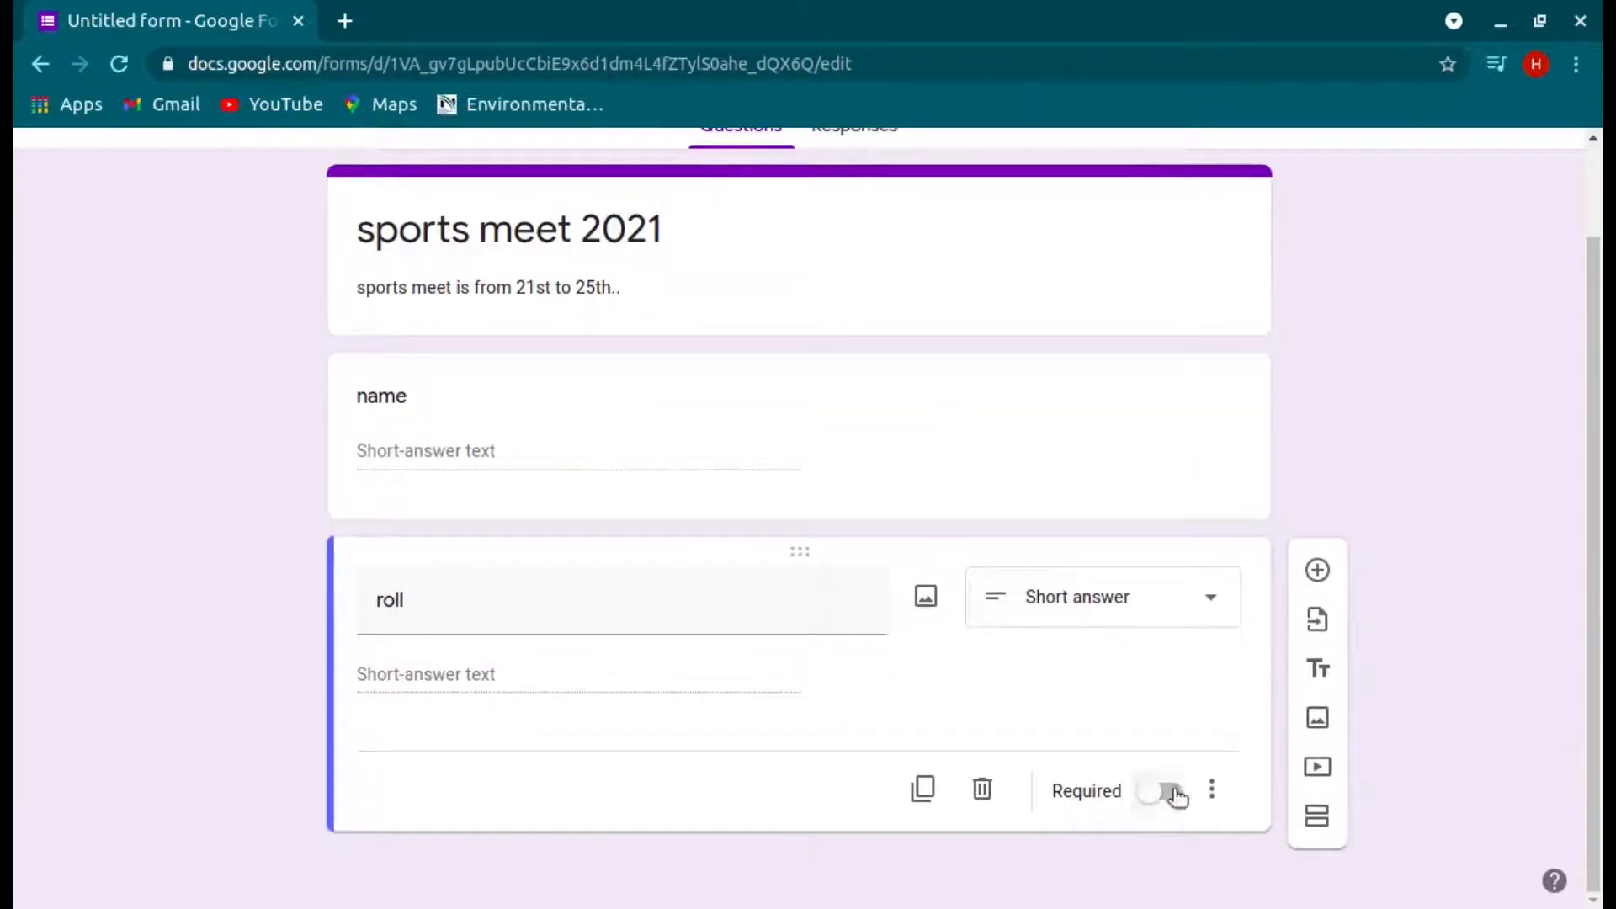
left_click(1012, 427)
left_click(1162, 627)
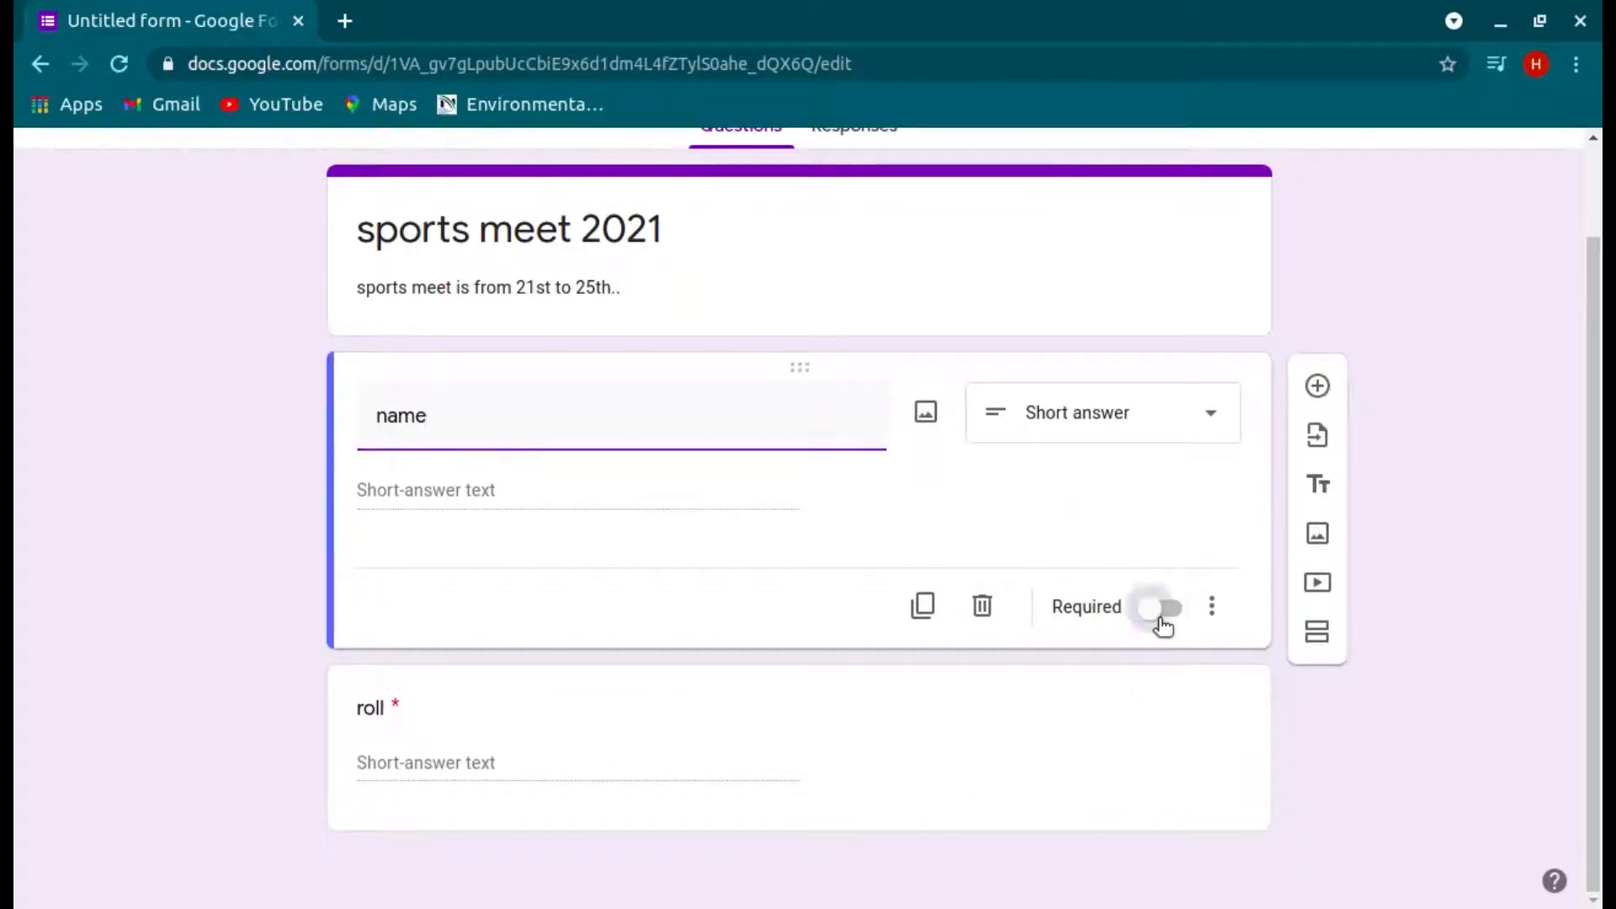
Step: Add a multiple-choice question titled "group" below the roll question
left_click(1164, 734)
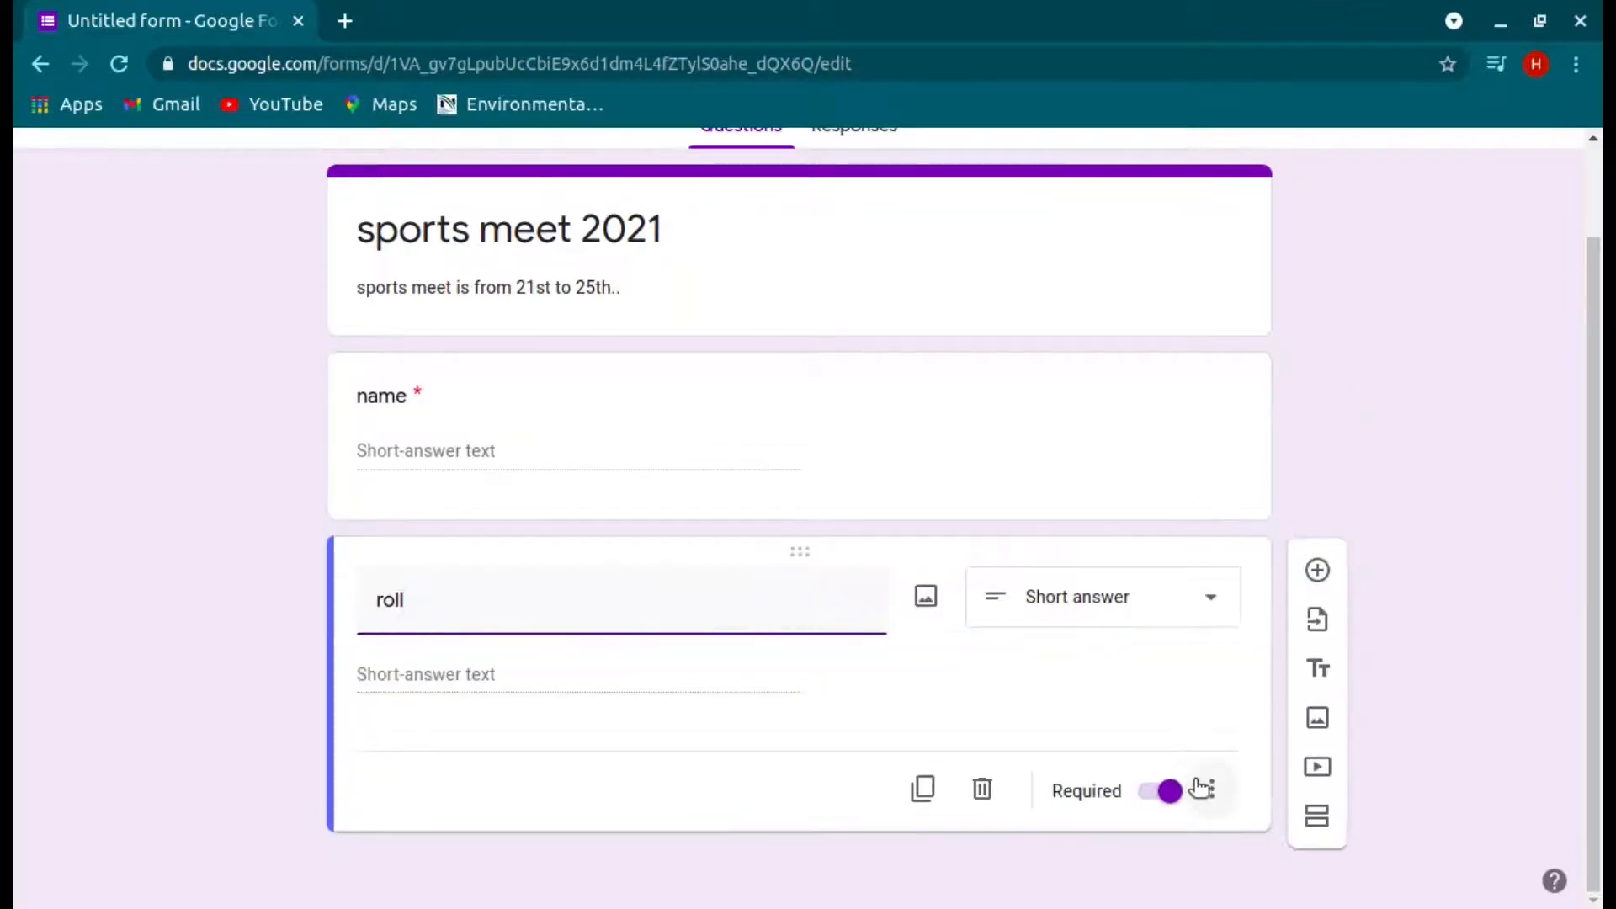
left_click(1317, 570)
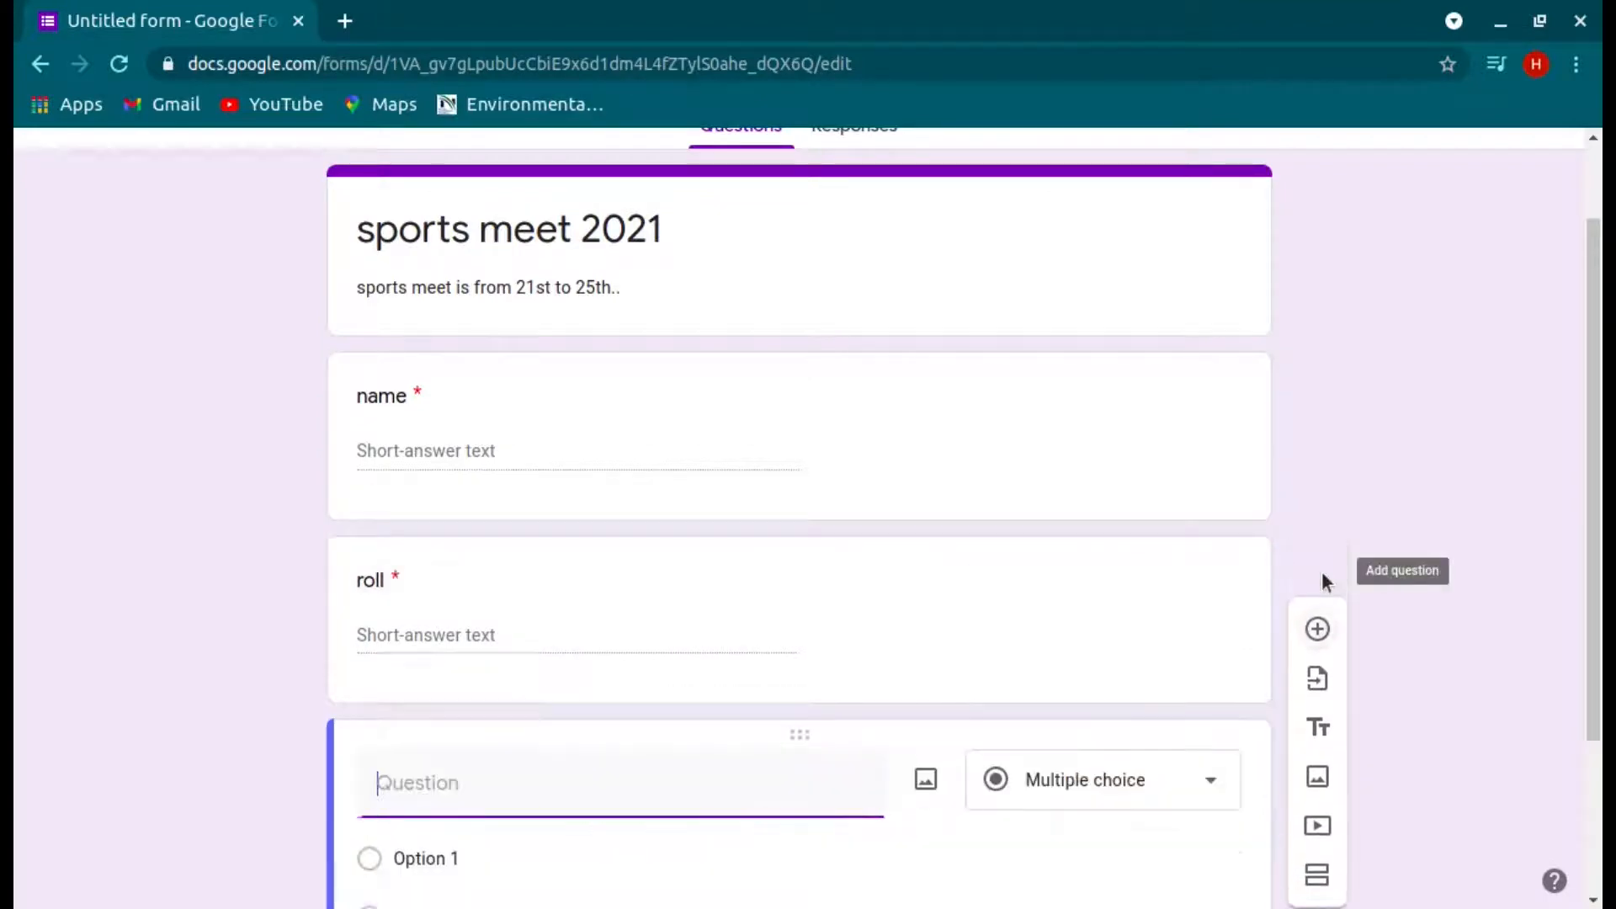
type("gro")
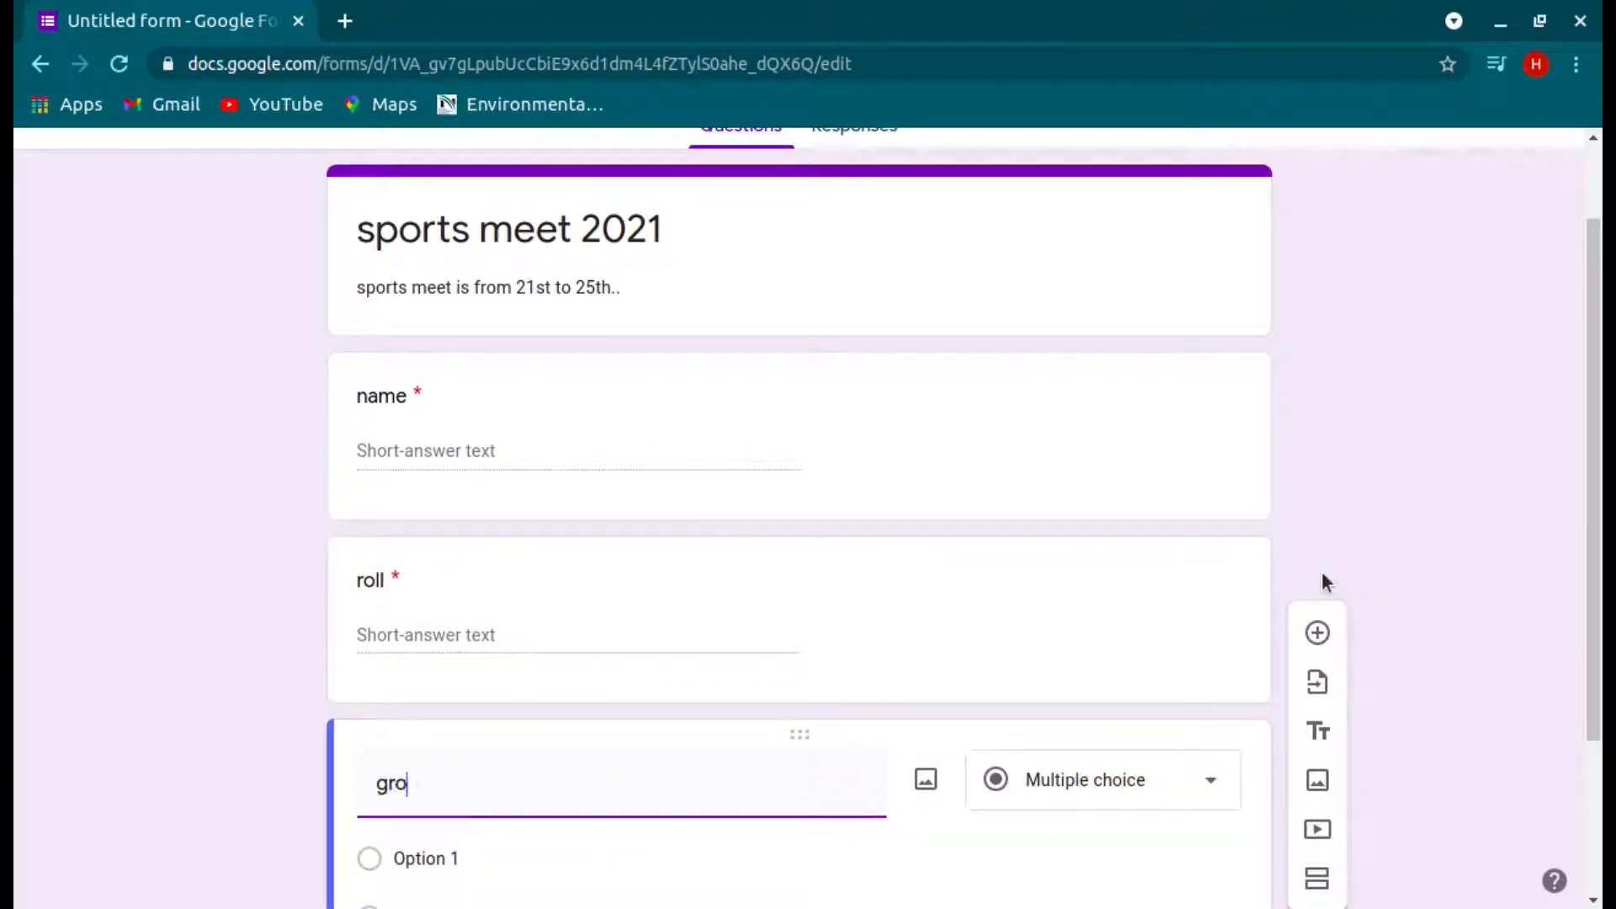
type("up")
scroll(1133, 829, "down", 2)
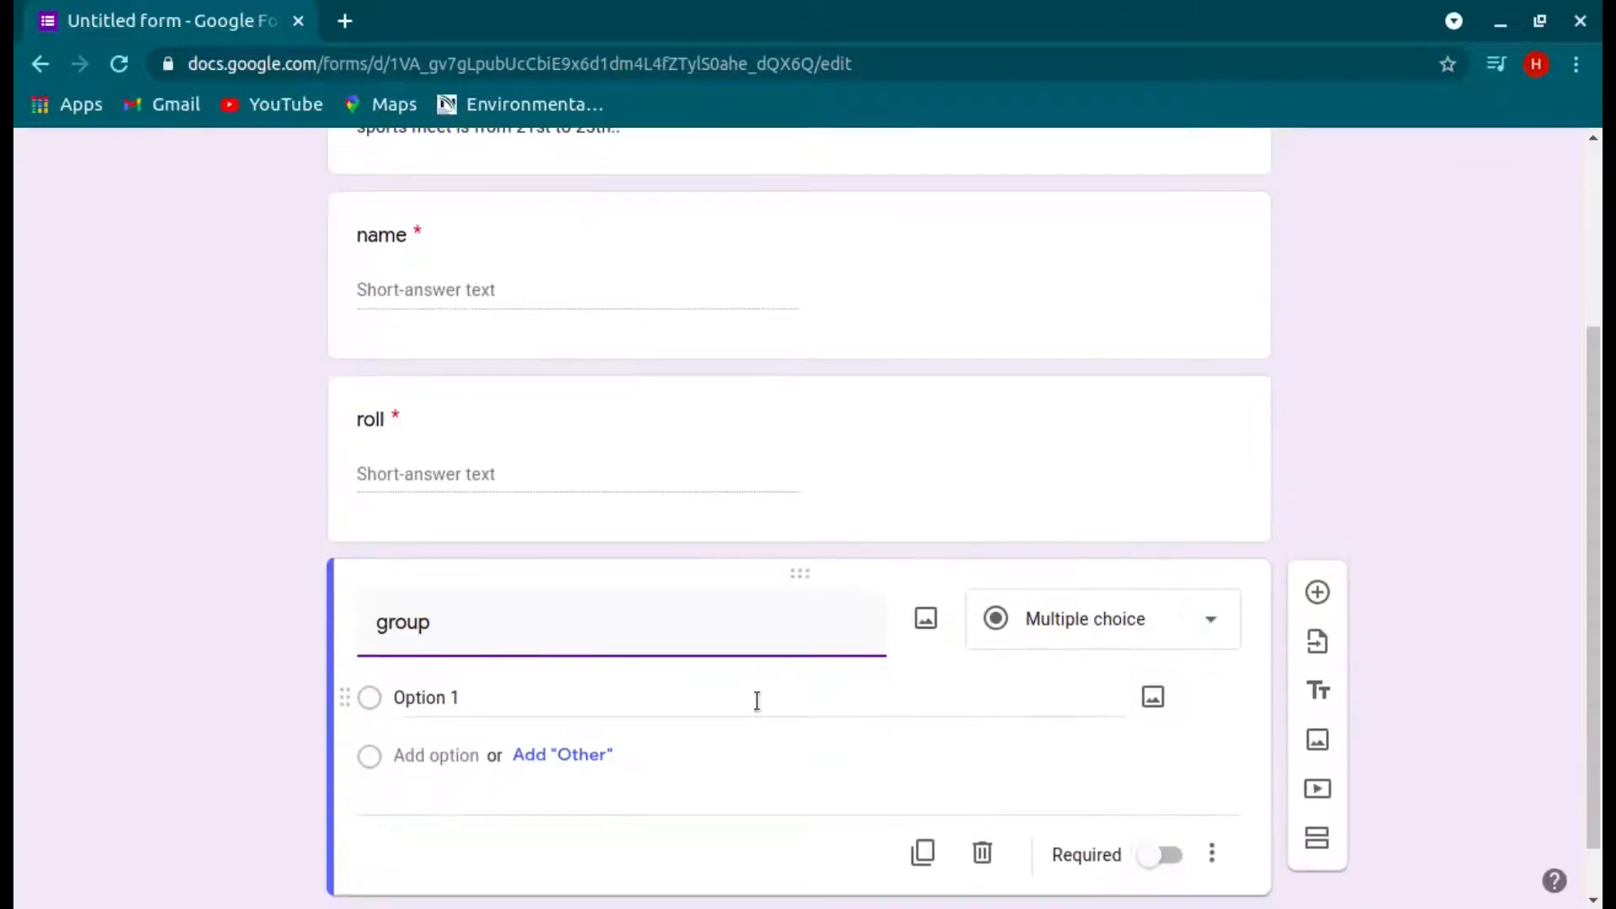
Step: Enter the group question's four answer options: cse, ece, eee and mech
left_click(634, 701)
type("cse")
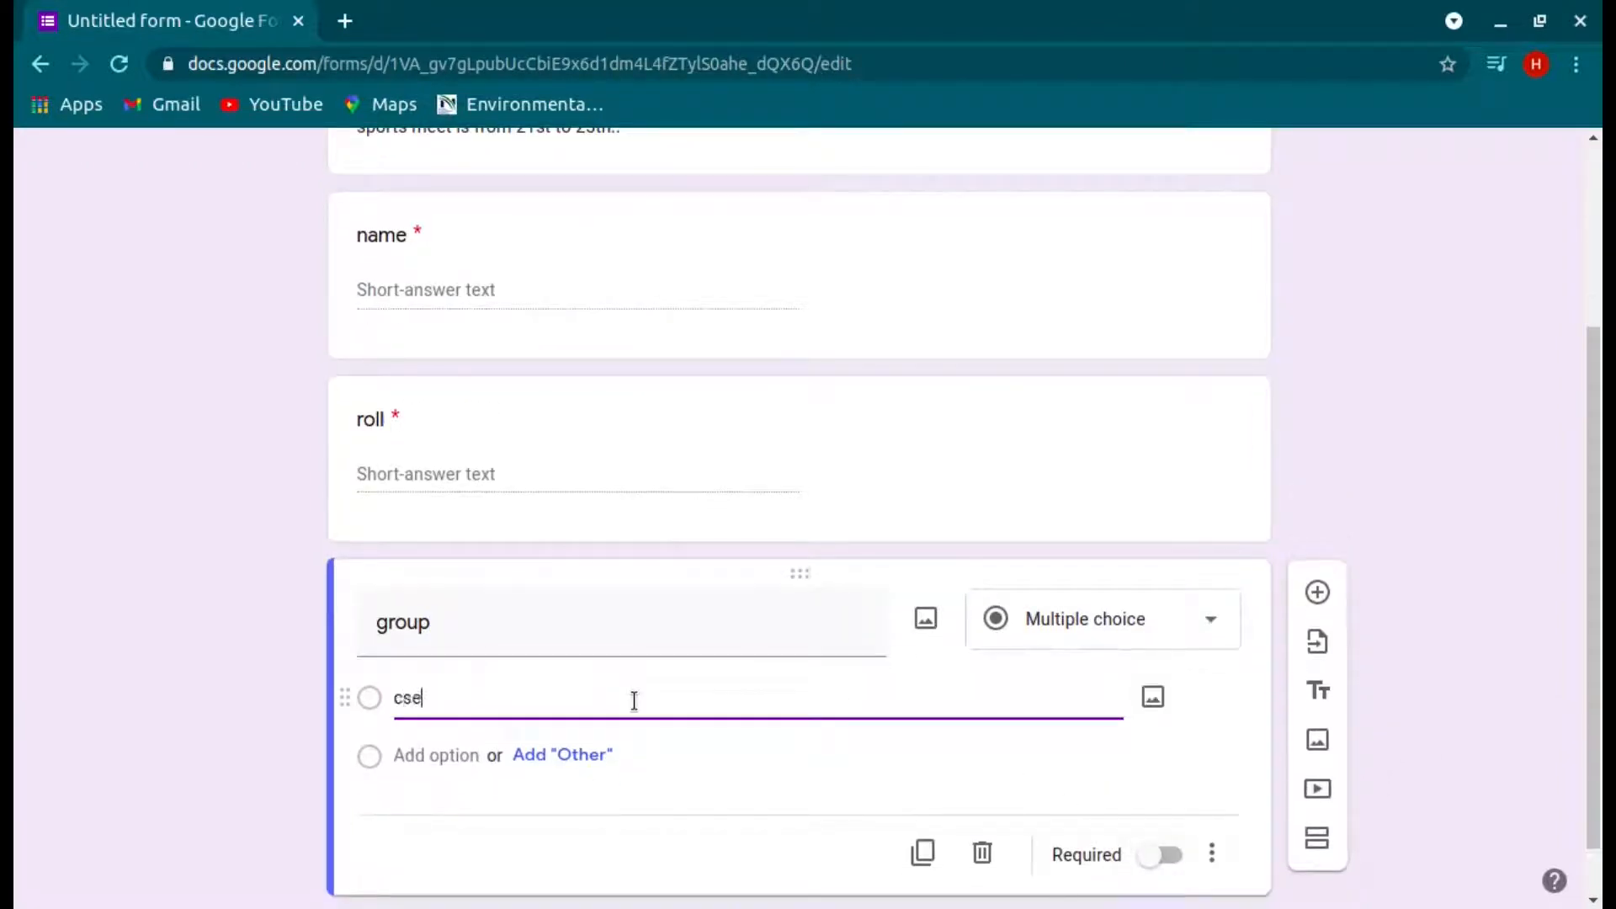
key("Return")
type("ec")
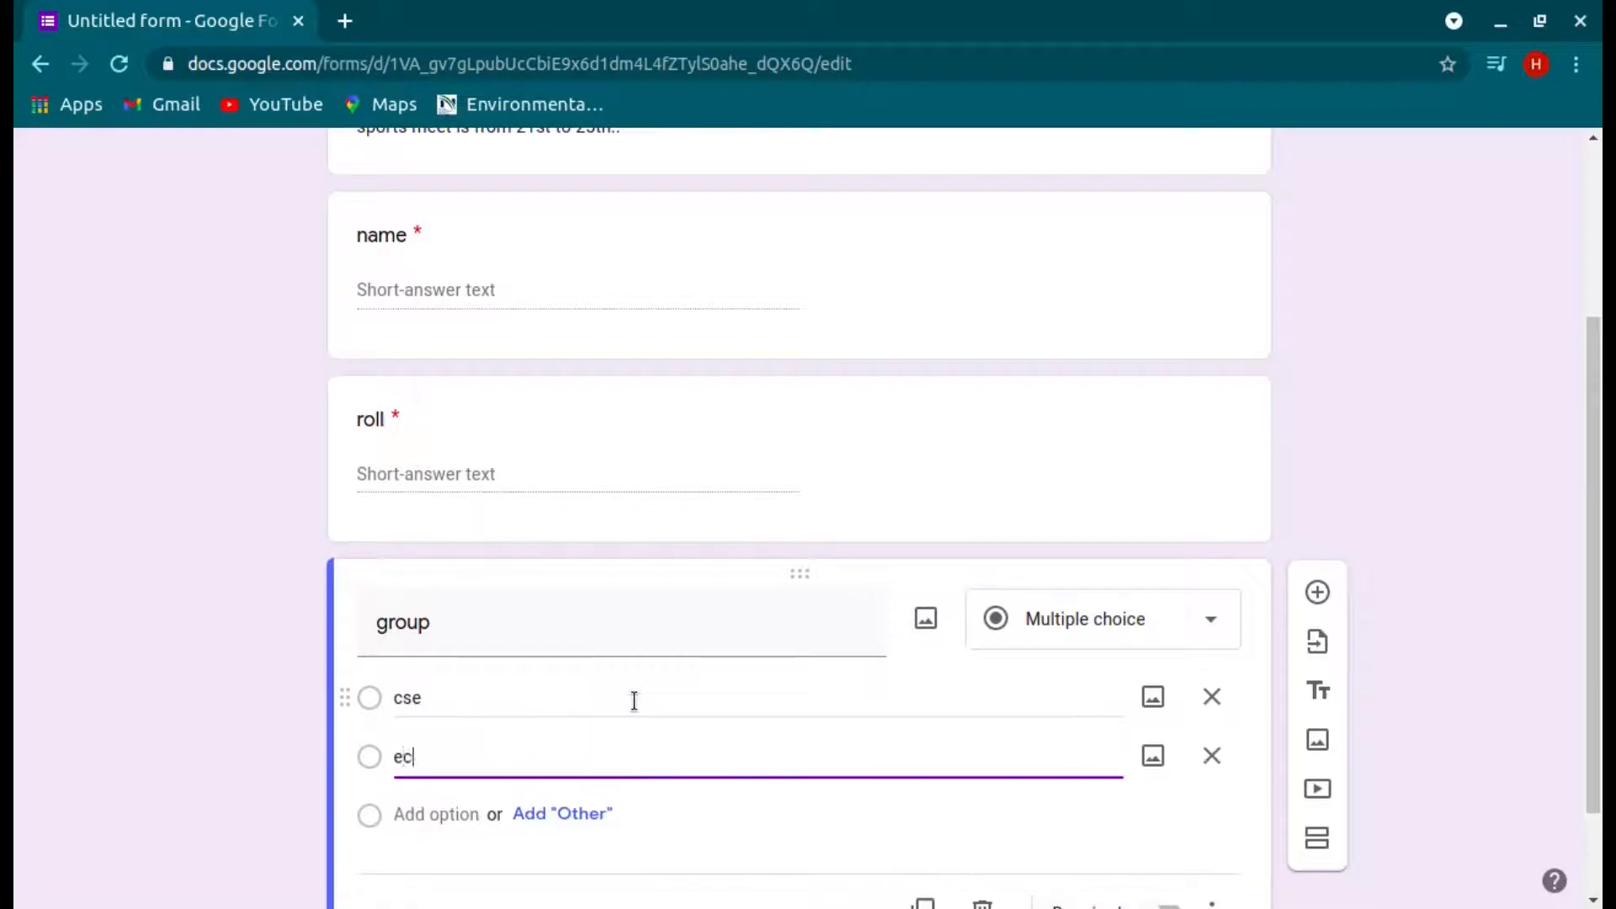
type("e")
key("Return")
type("ee")
key("Return")
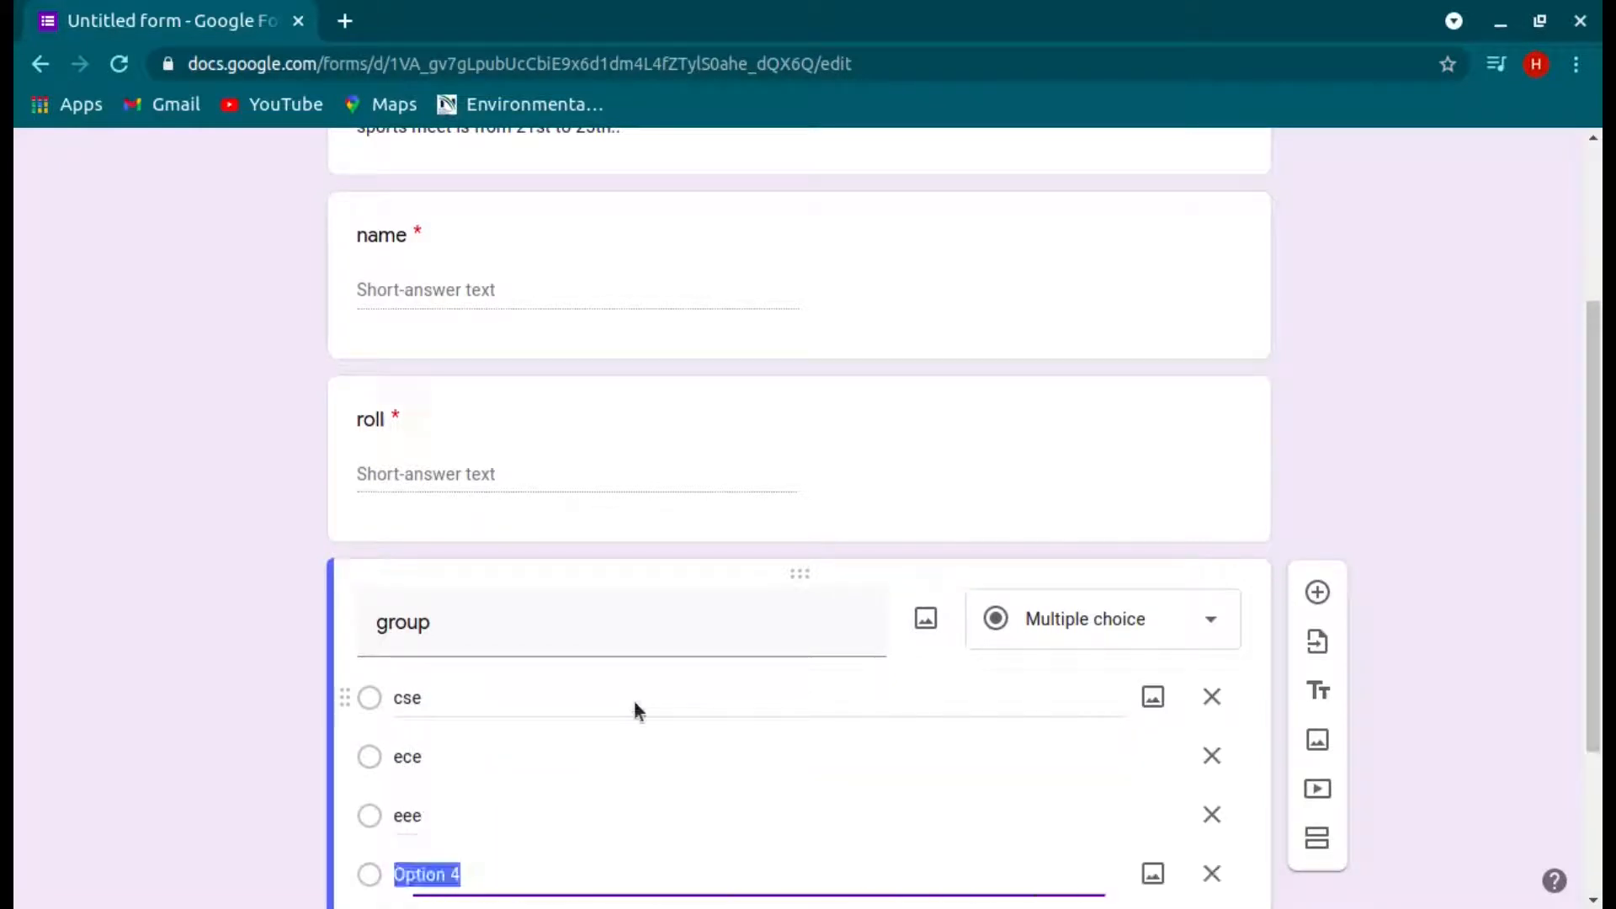
type("mech")
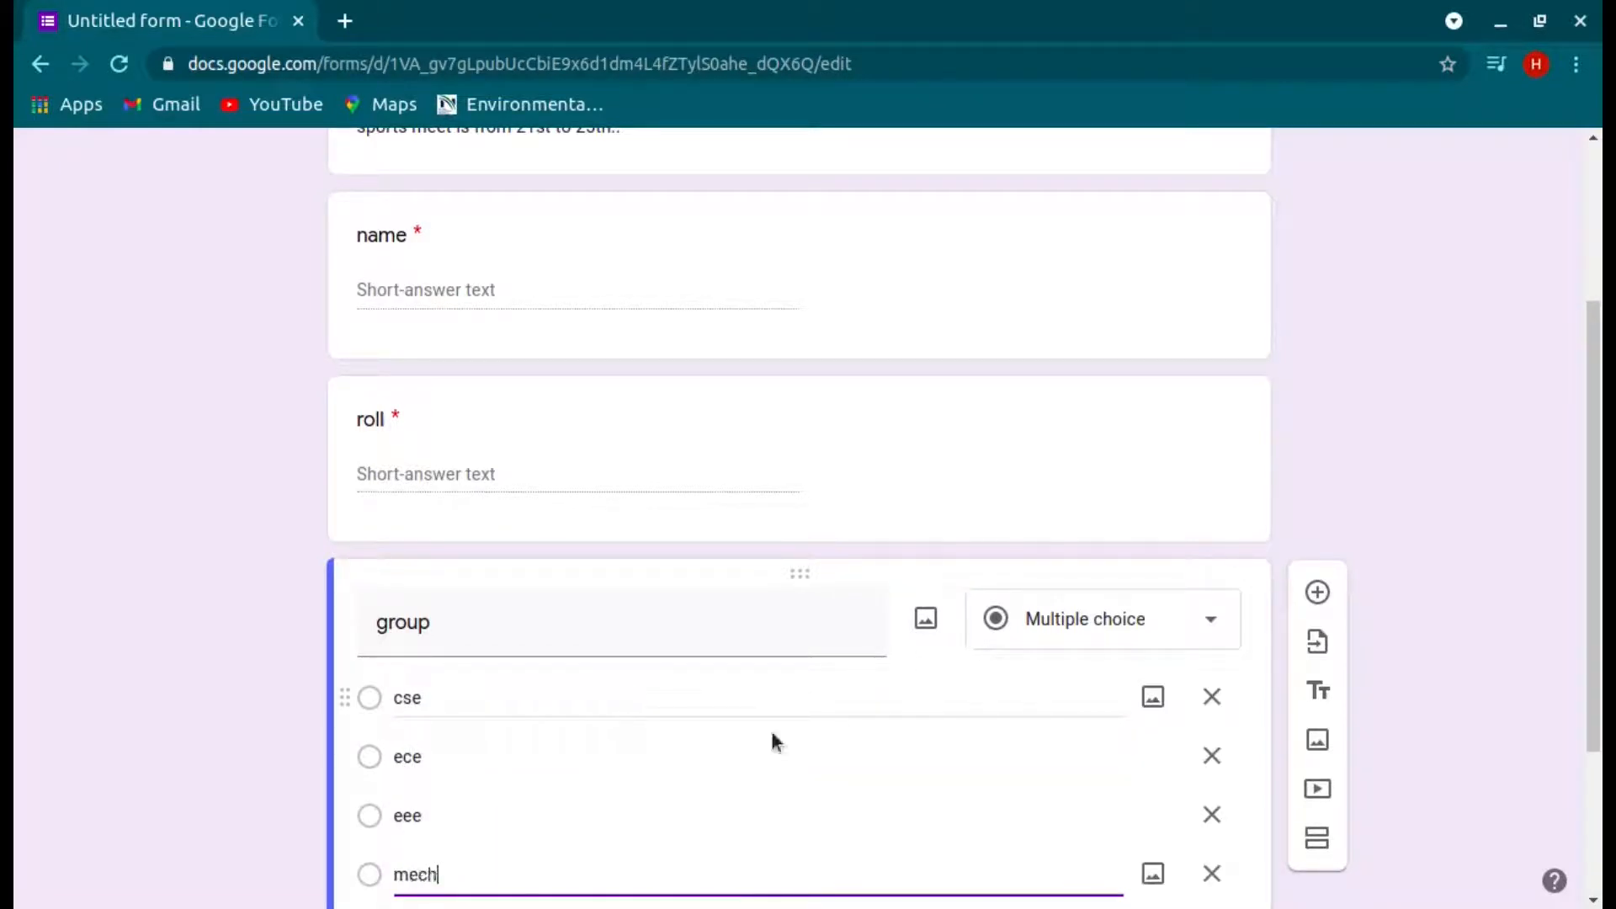
Step: Make the group question required
scroll(855, 779, "down", 2)
scroll(921, 819, "down", 1)
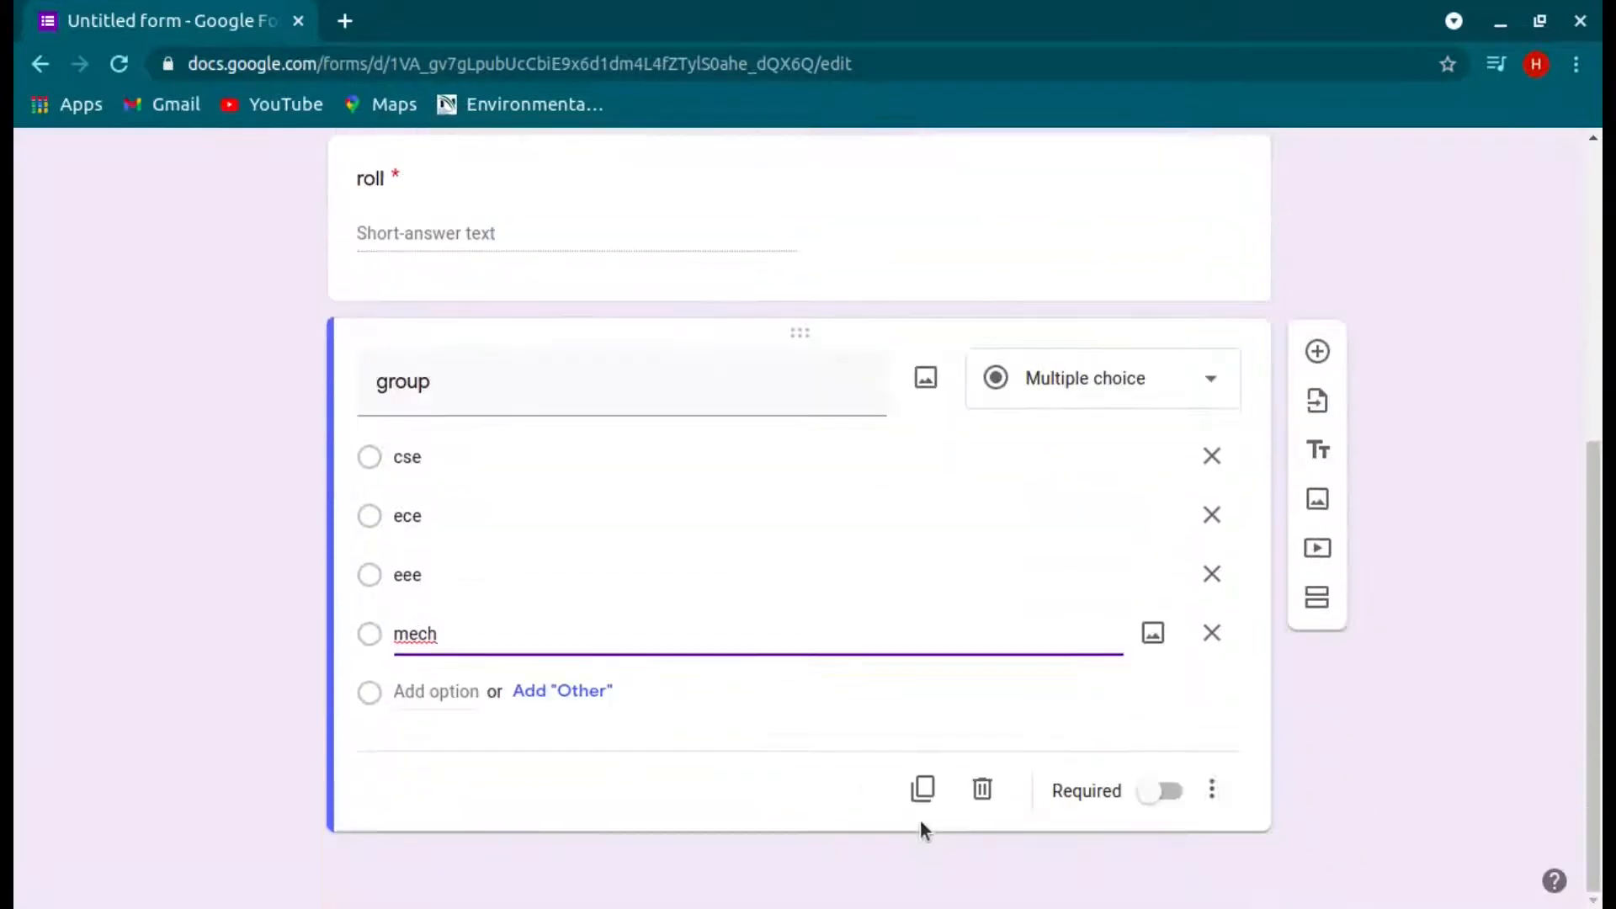
left_click(1160, 789)
Step: Add a checkboxes question titled "sports intrested in" below the group question
left_click(1318, 354)
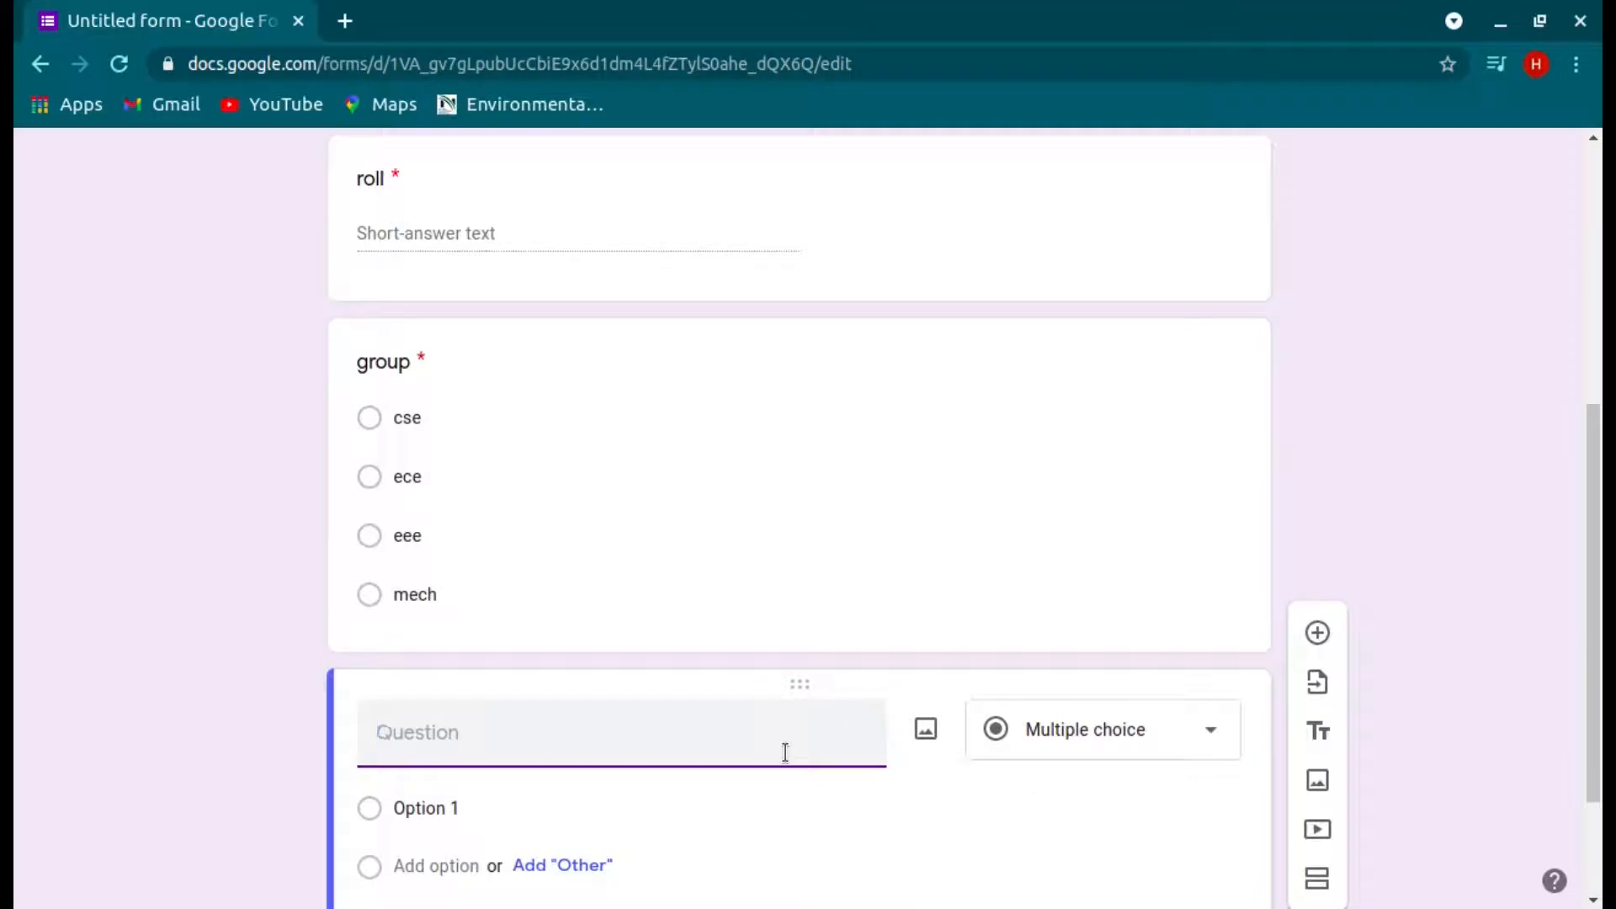
type("sports intrest")
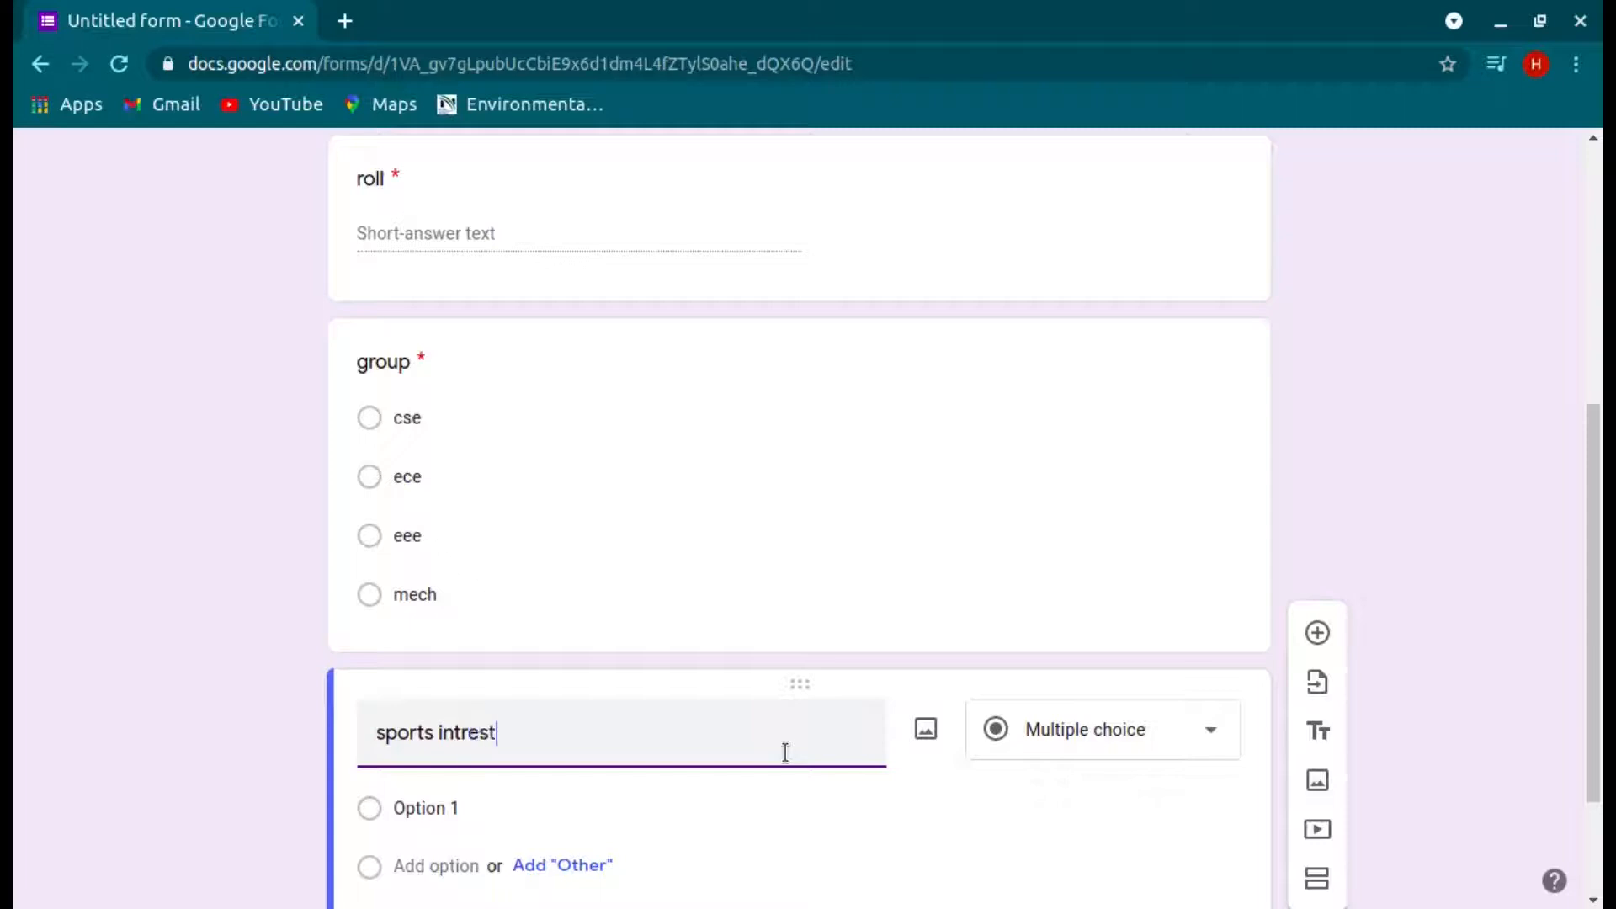
type("ed in")
left_click(1067, 746)
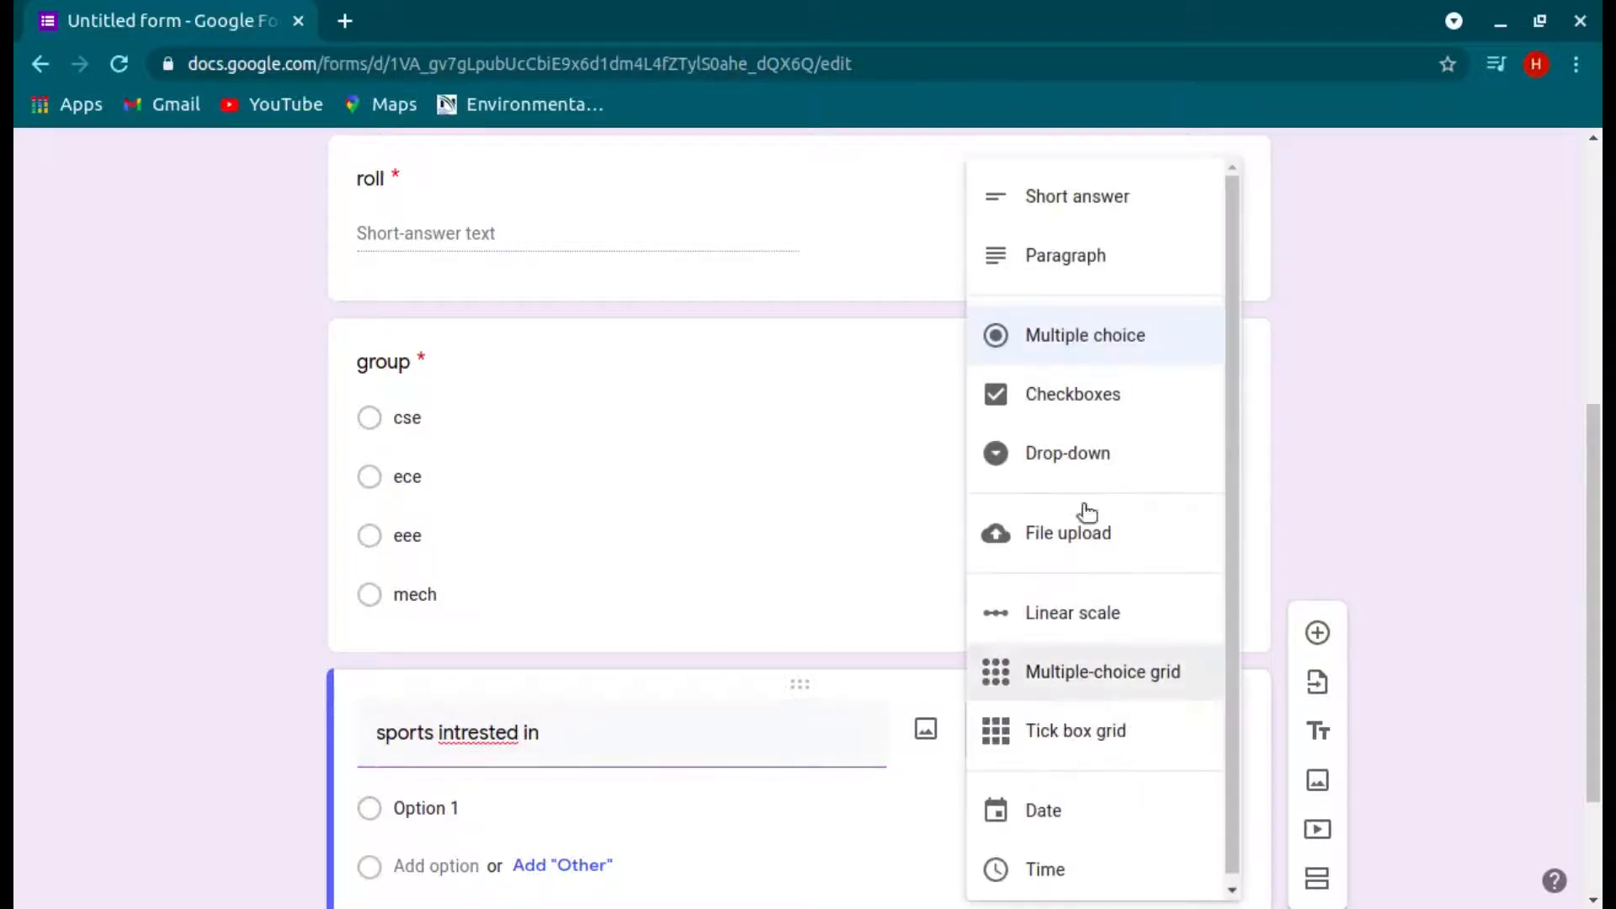
left_click(1108, 391)
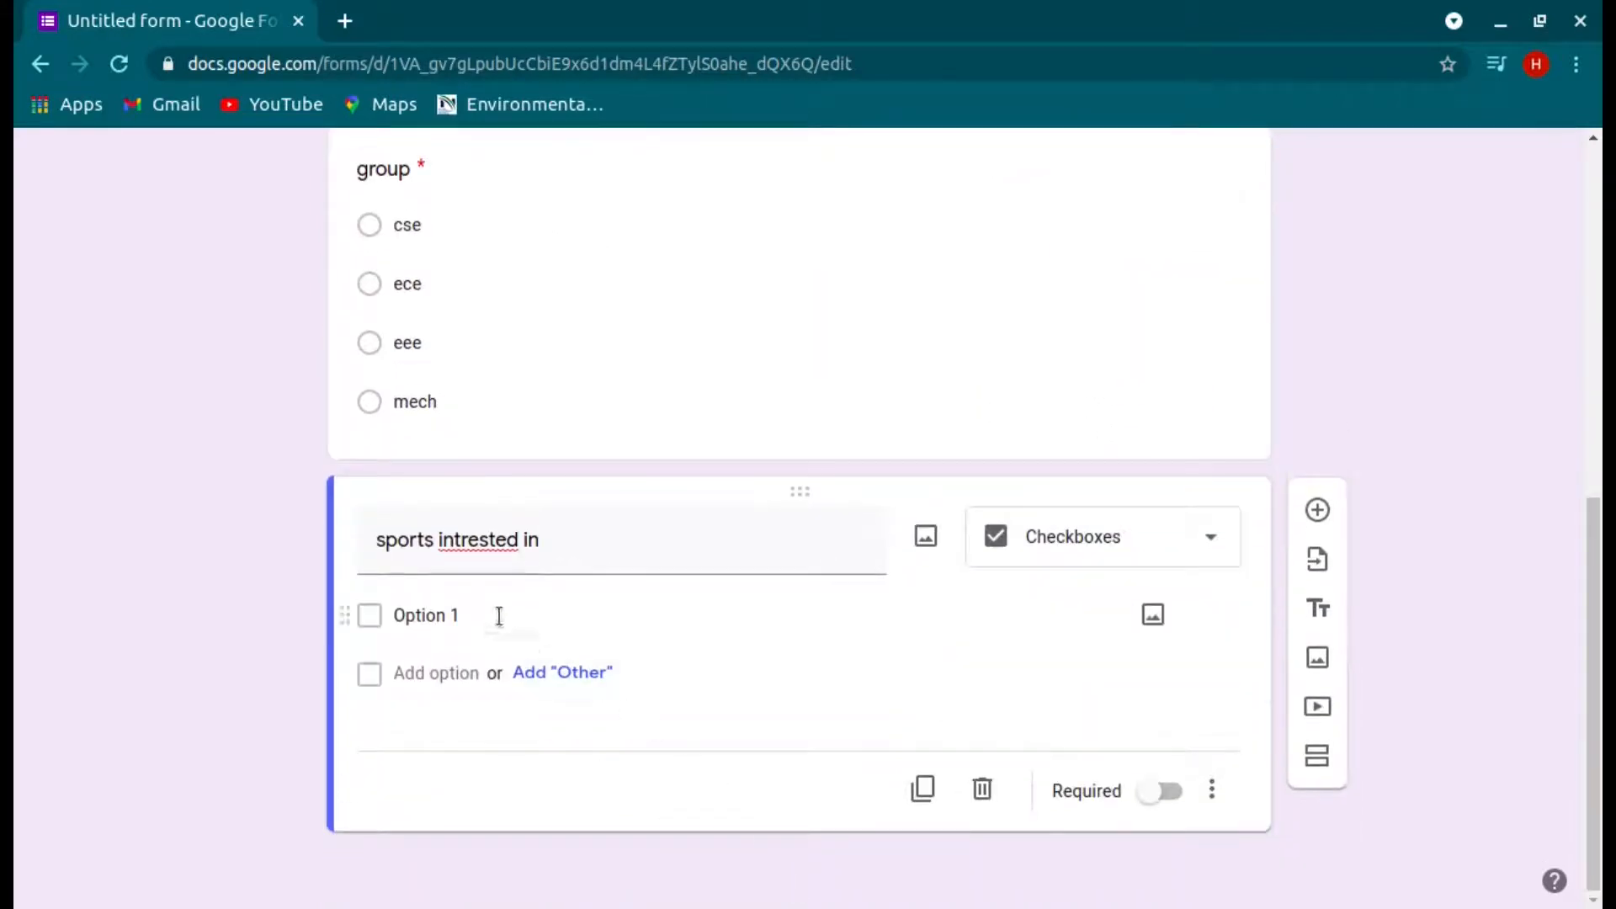
Step: Enter the sports question's four answer options: cricket, kabbadi, volley ball and basket ball
left_click(499, 615)
type("cricket")
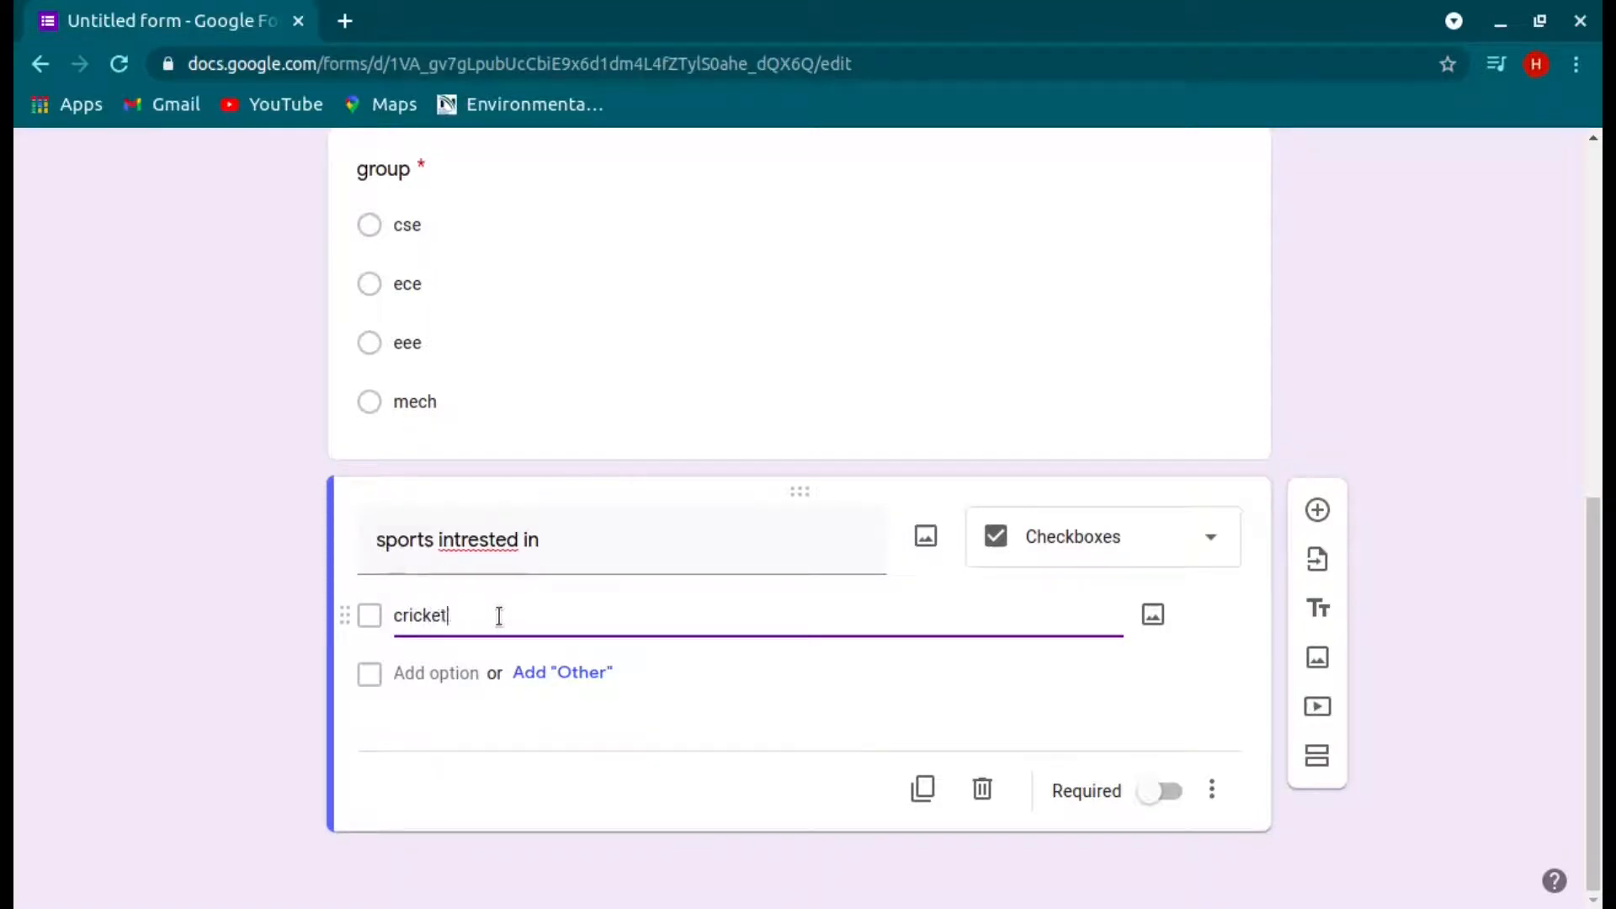
left_click(471, 660)
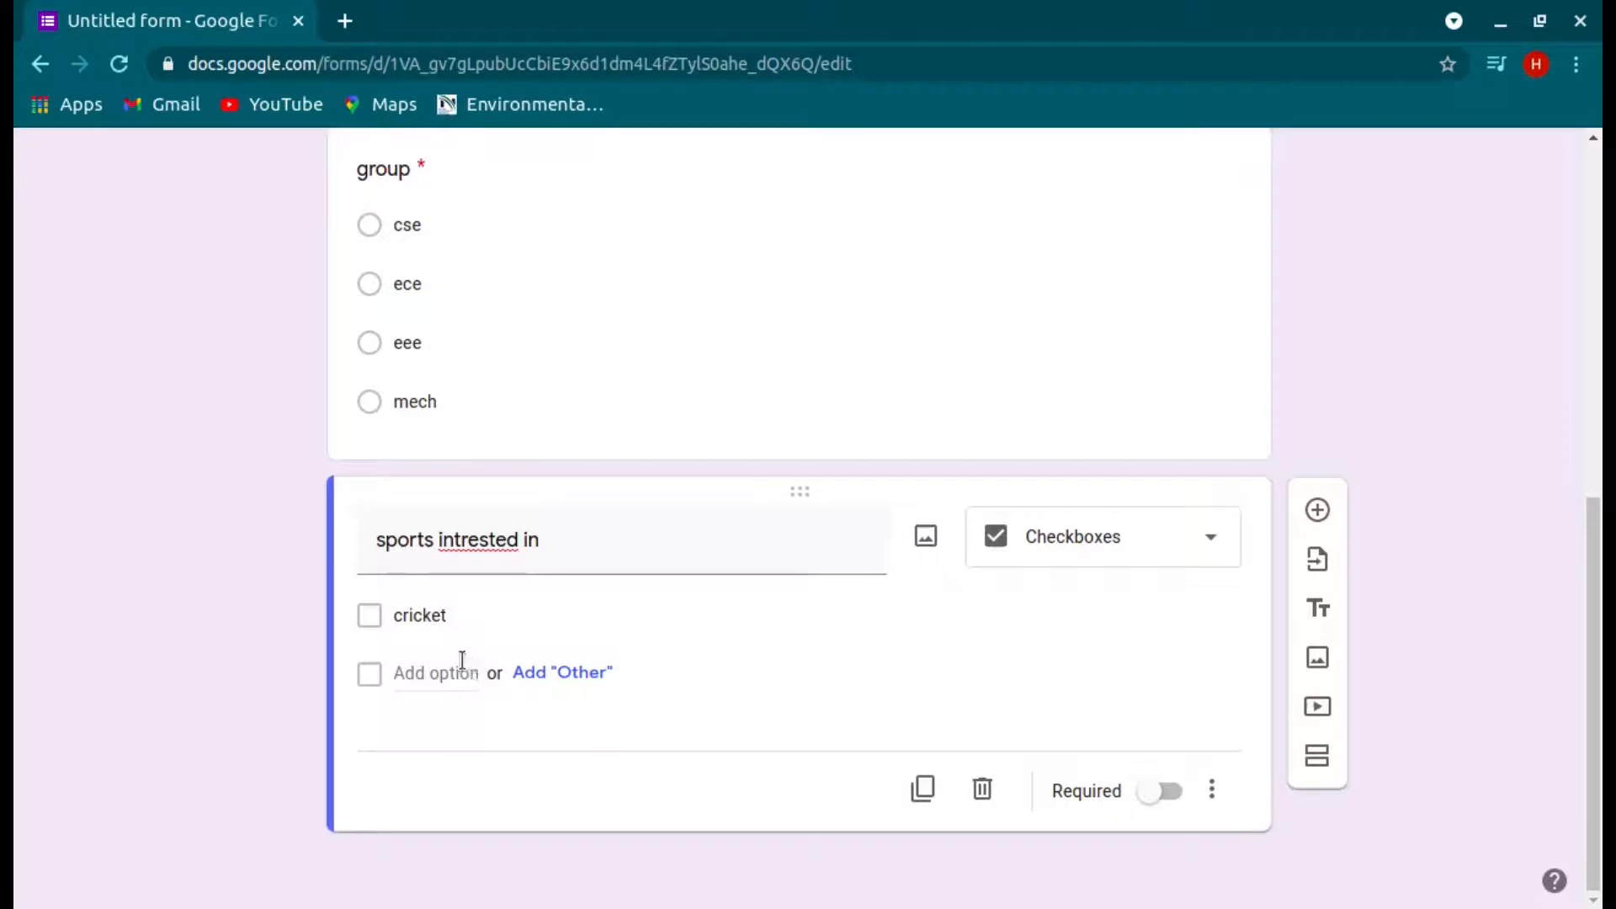
left_click(467, 669)
type("ka")
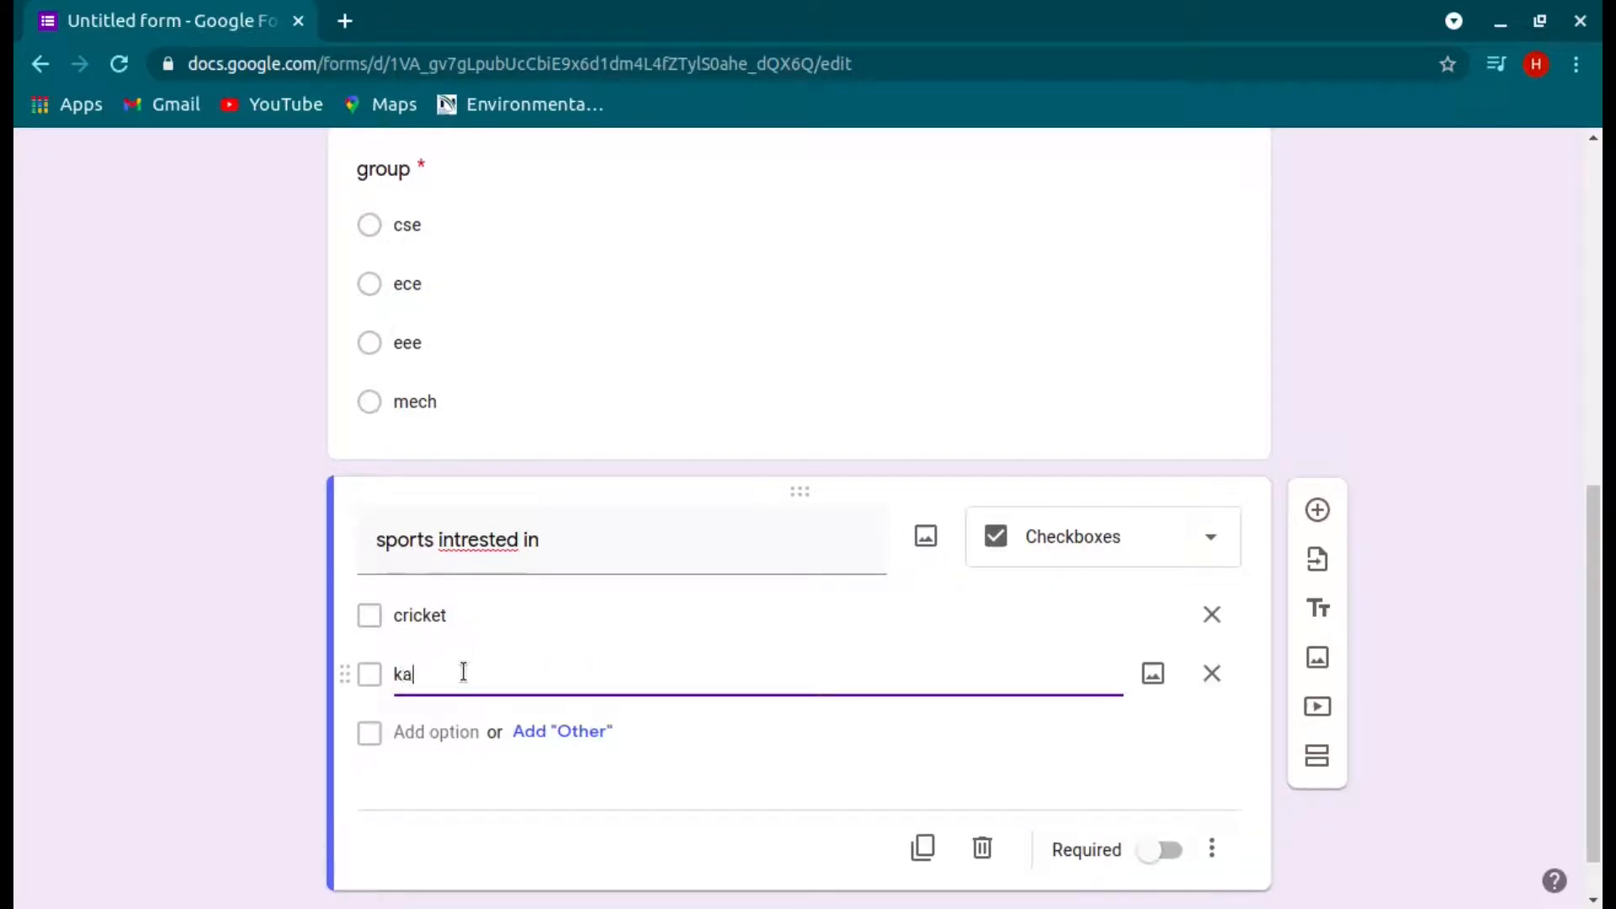
type("bbadi")
left_click(427, 733)
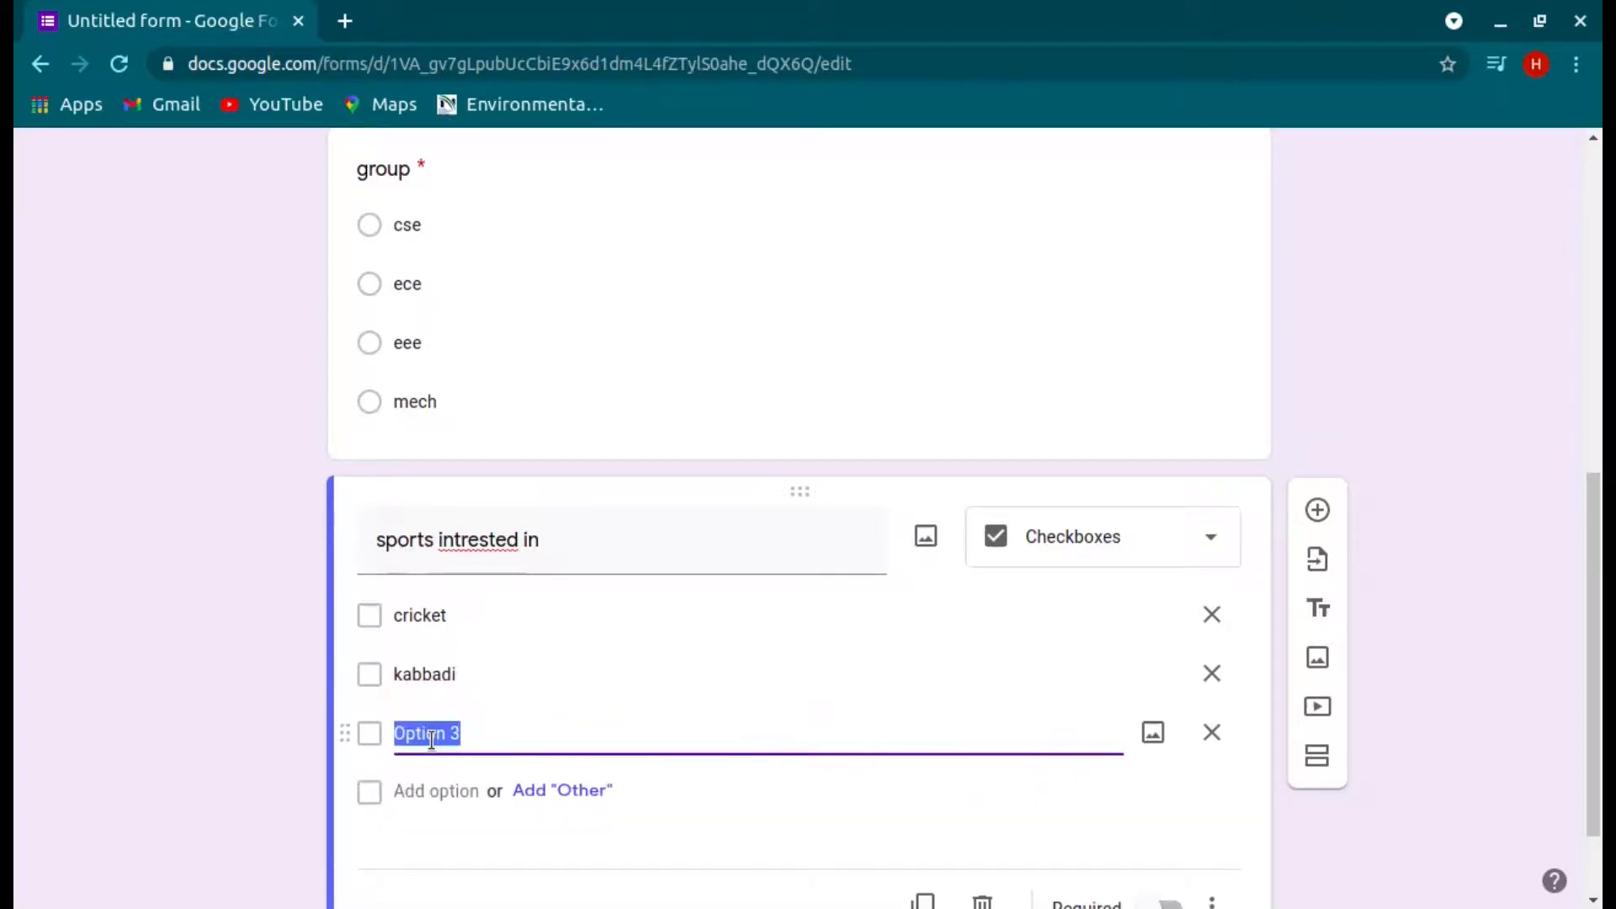
type("volley ball")
key("Return")
type("b")
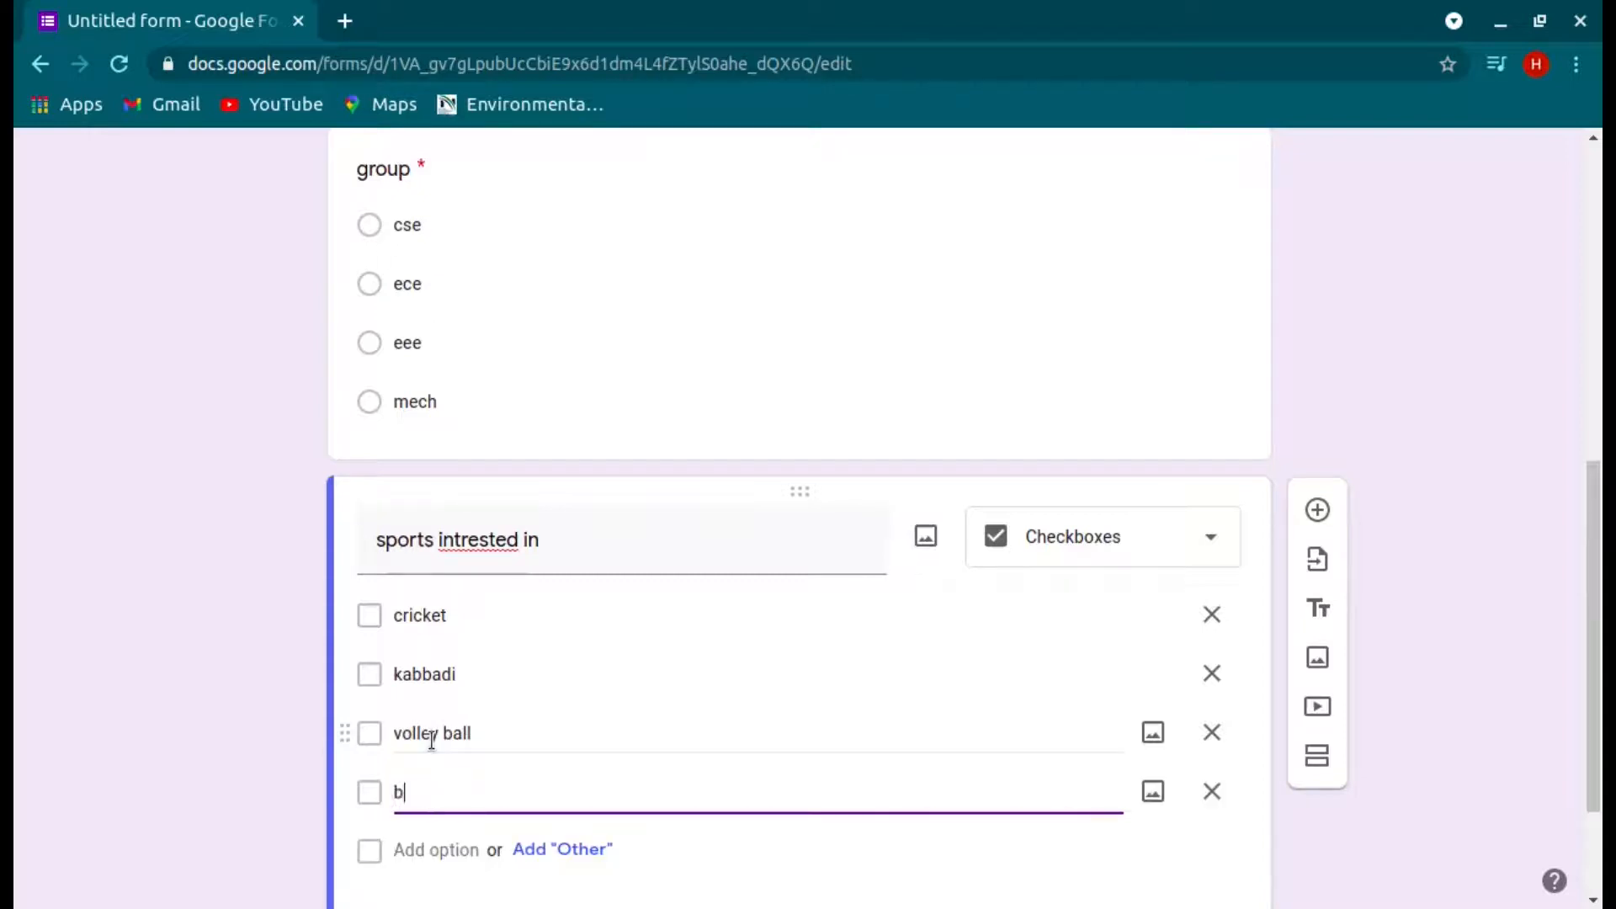
type("asket ball")
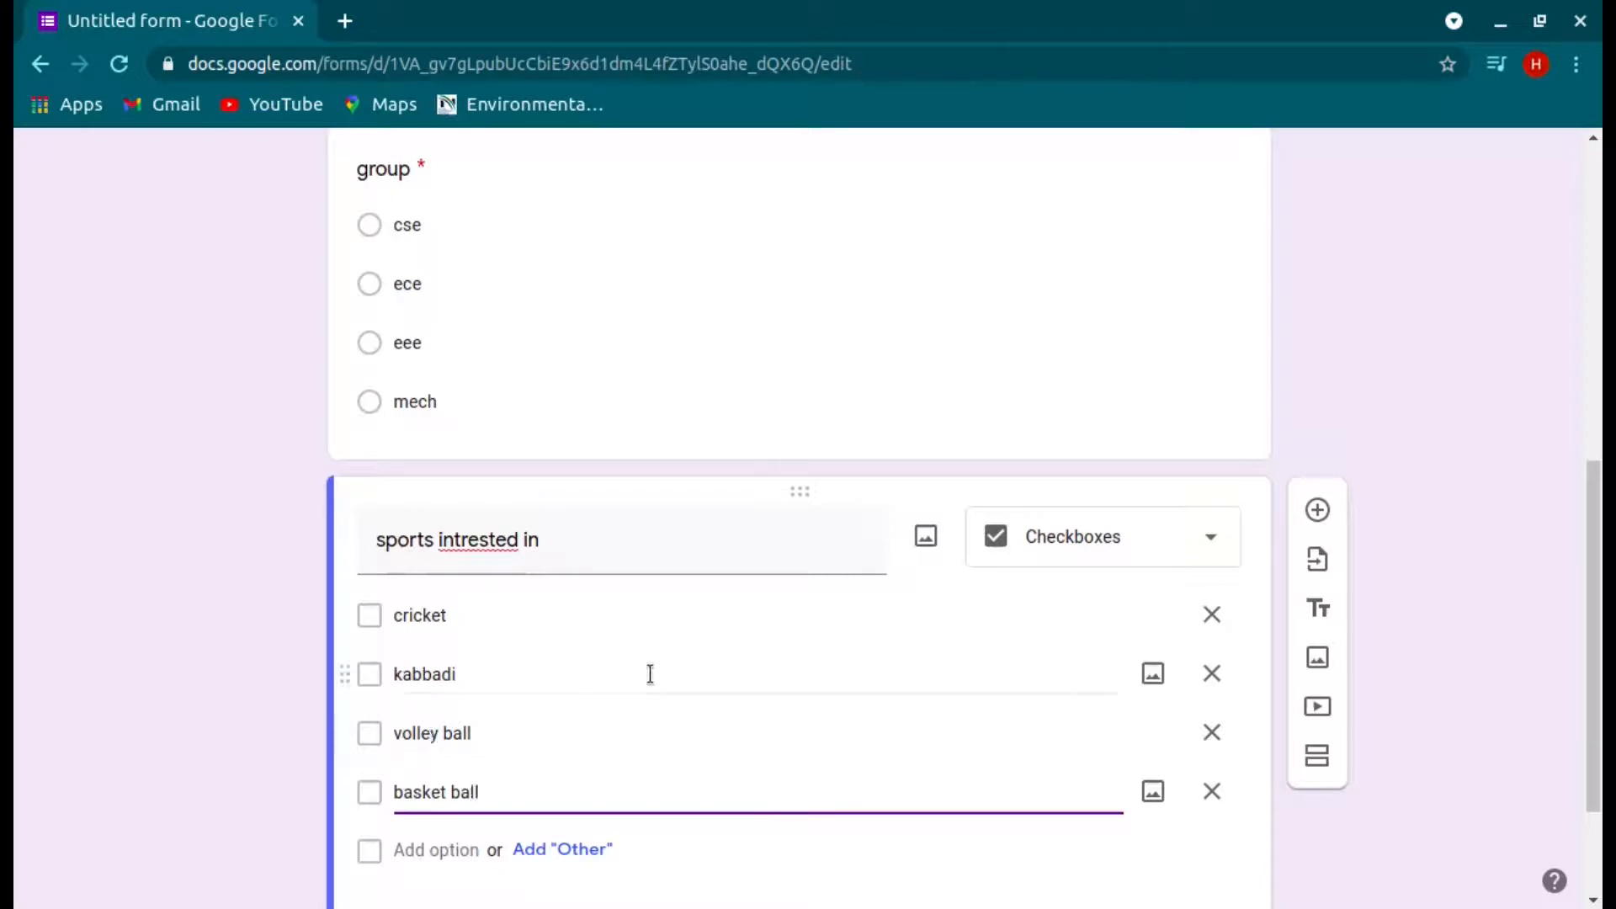
Step: Make the sports question required
scroll(649, 672, "up", 1)
scroll(907, 822, "down", 2)
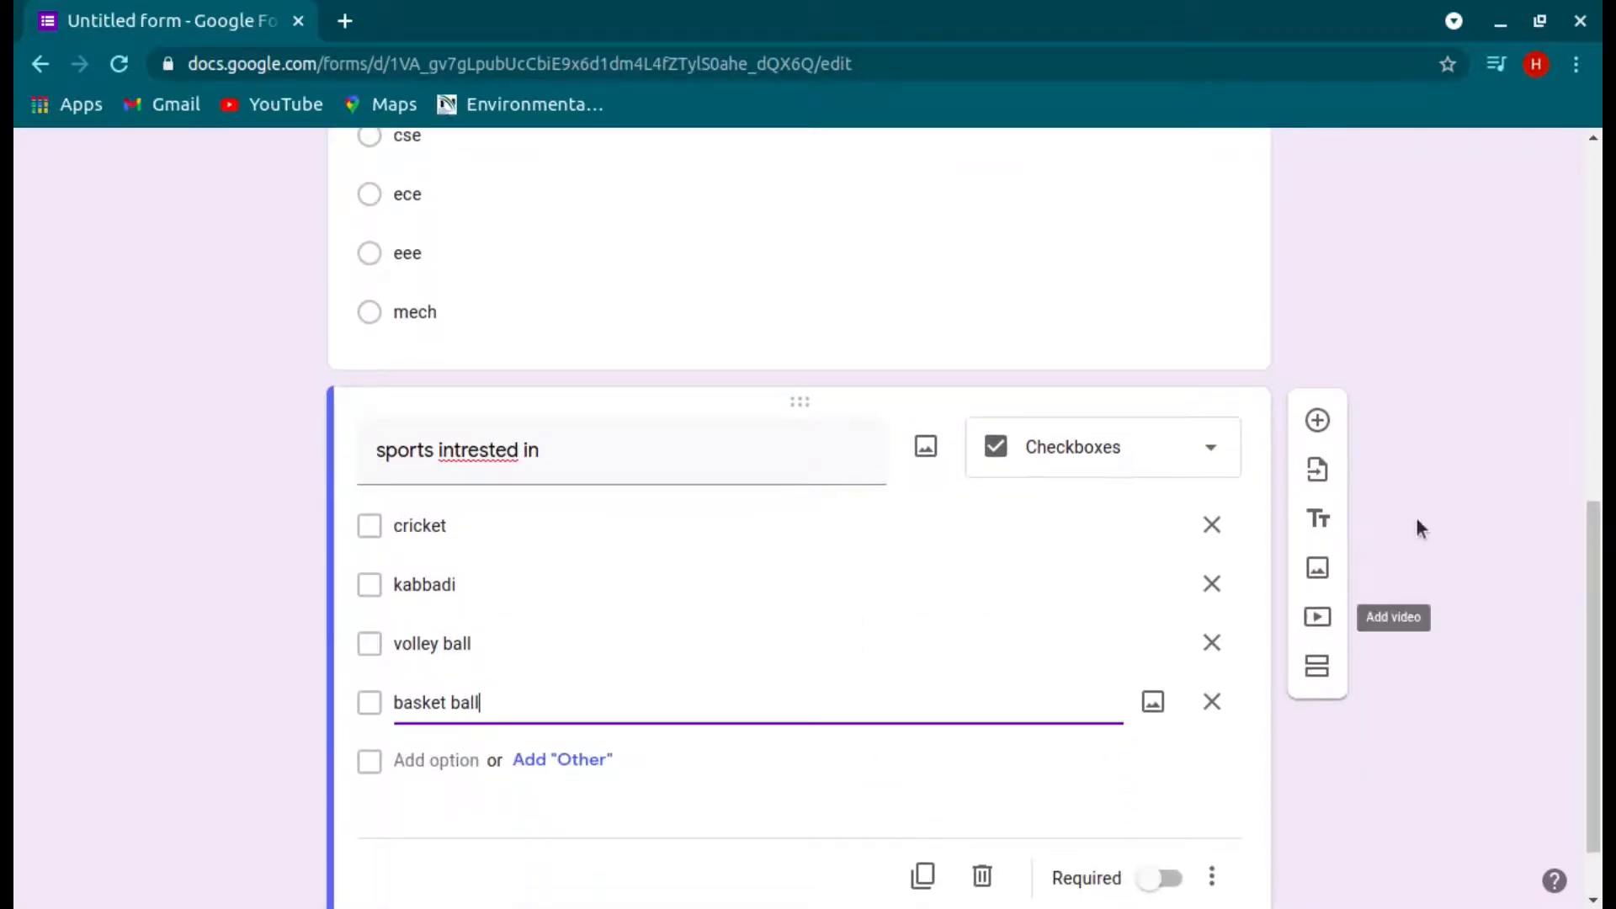
left_click(1164, 886)
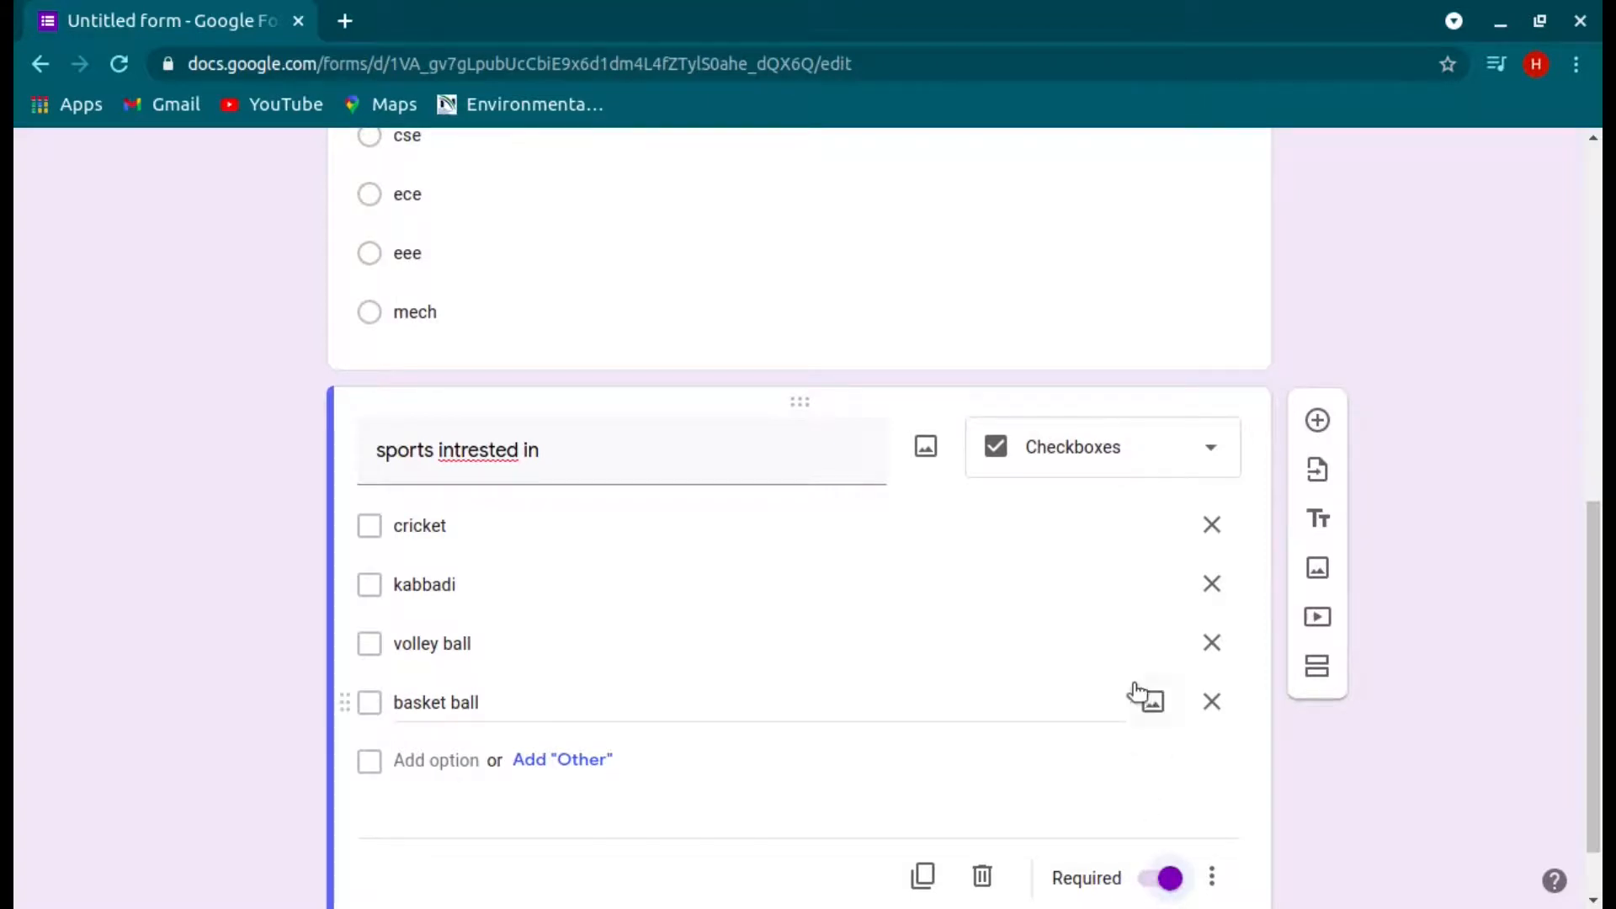
Step: Add a paragraph question titled "ANY suggestions?" below the sports question
scroll(1143, 696, "up", 3)
left_click(1318, 635)
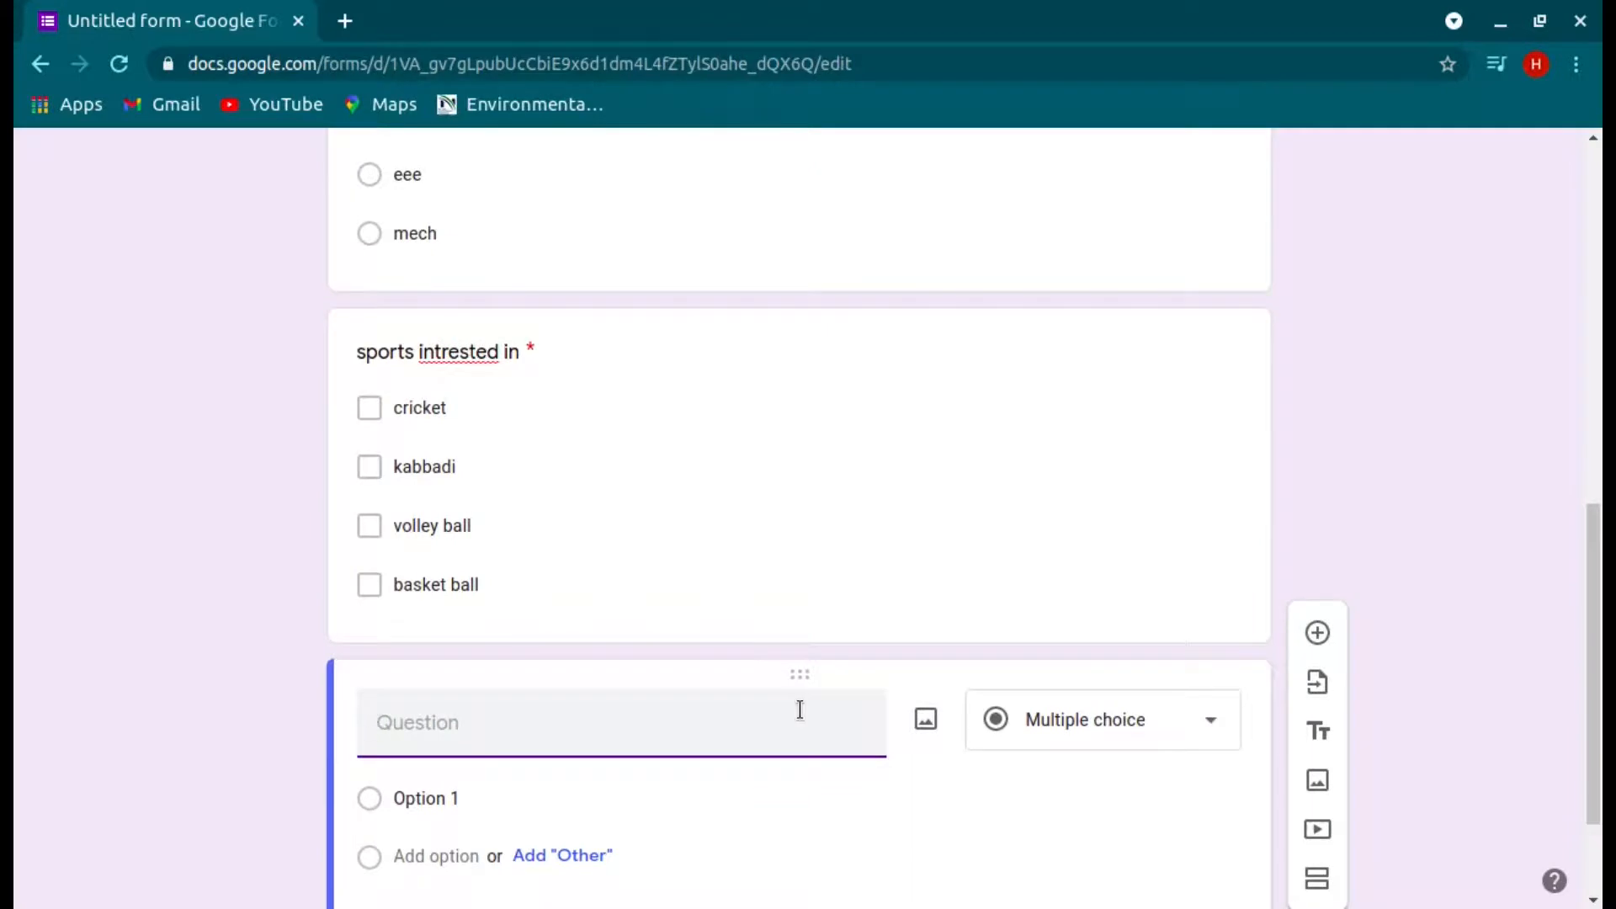
type("ANY s")
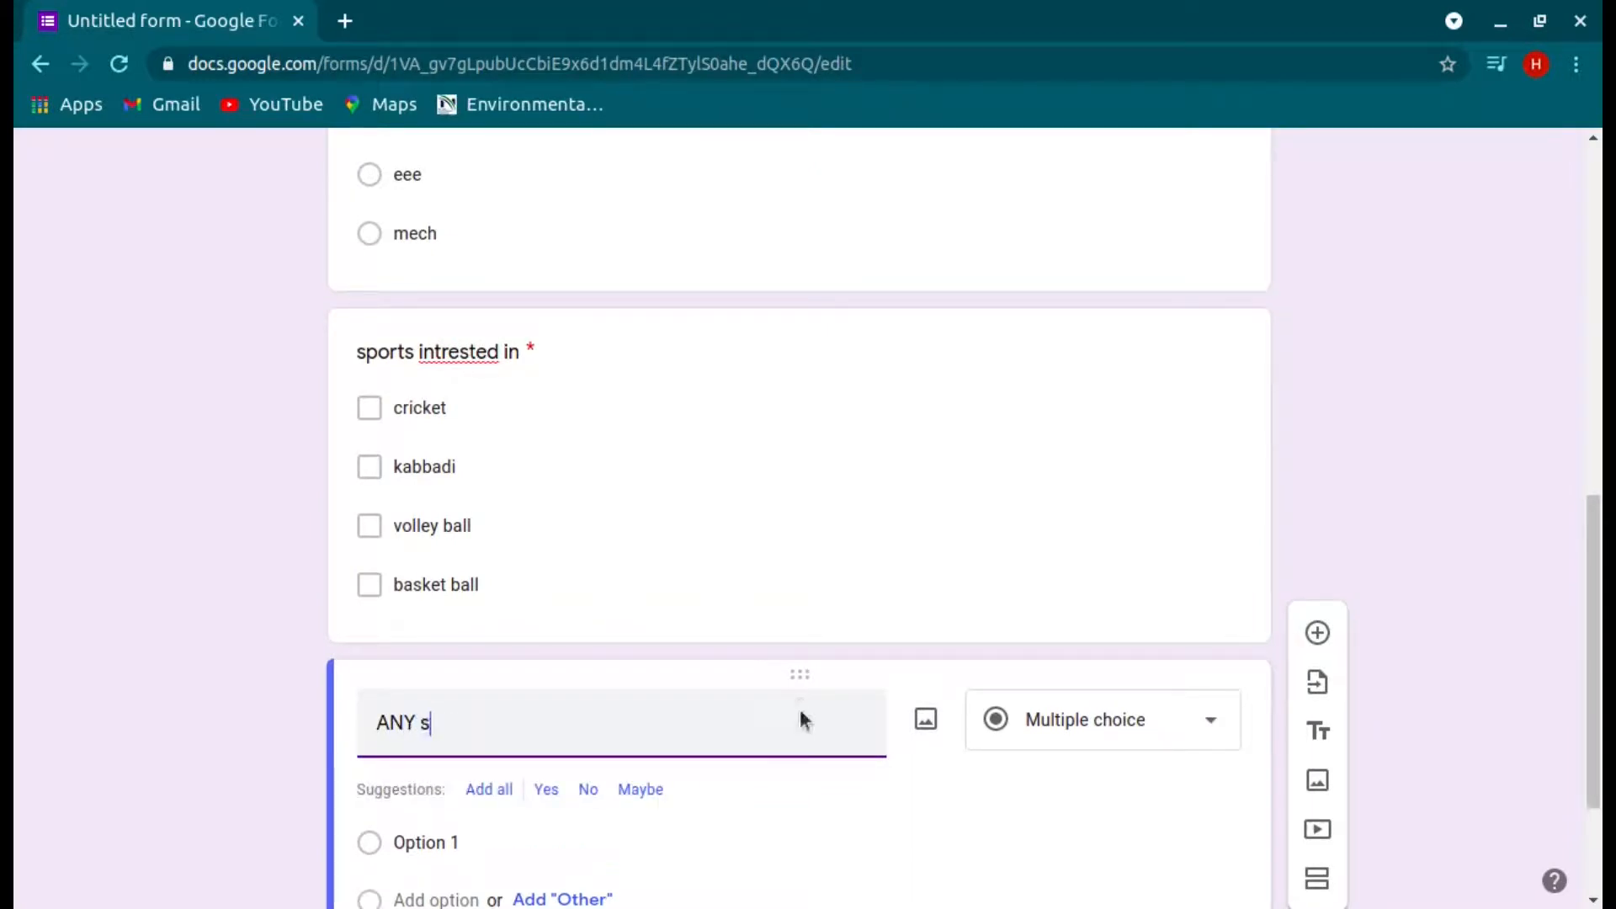
type("uggestions?")
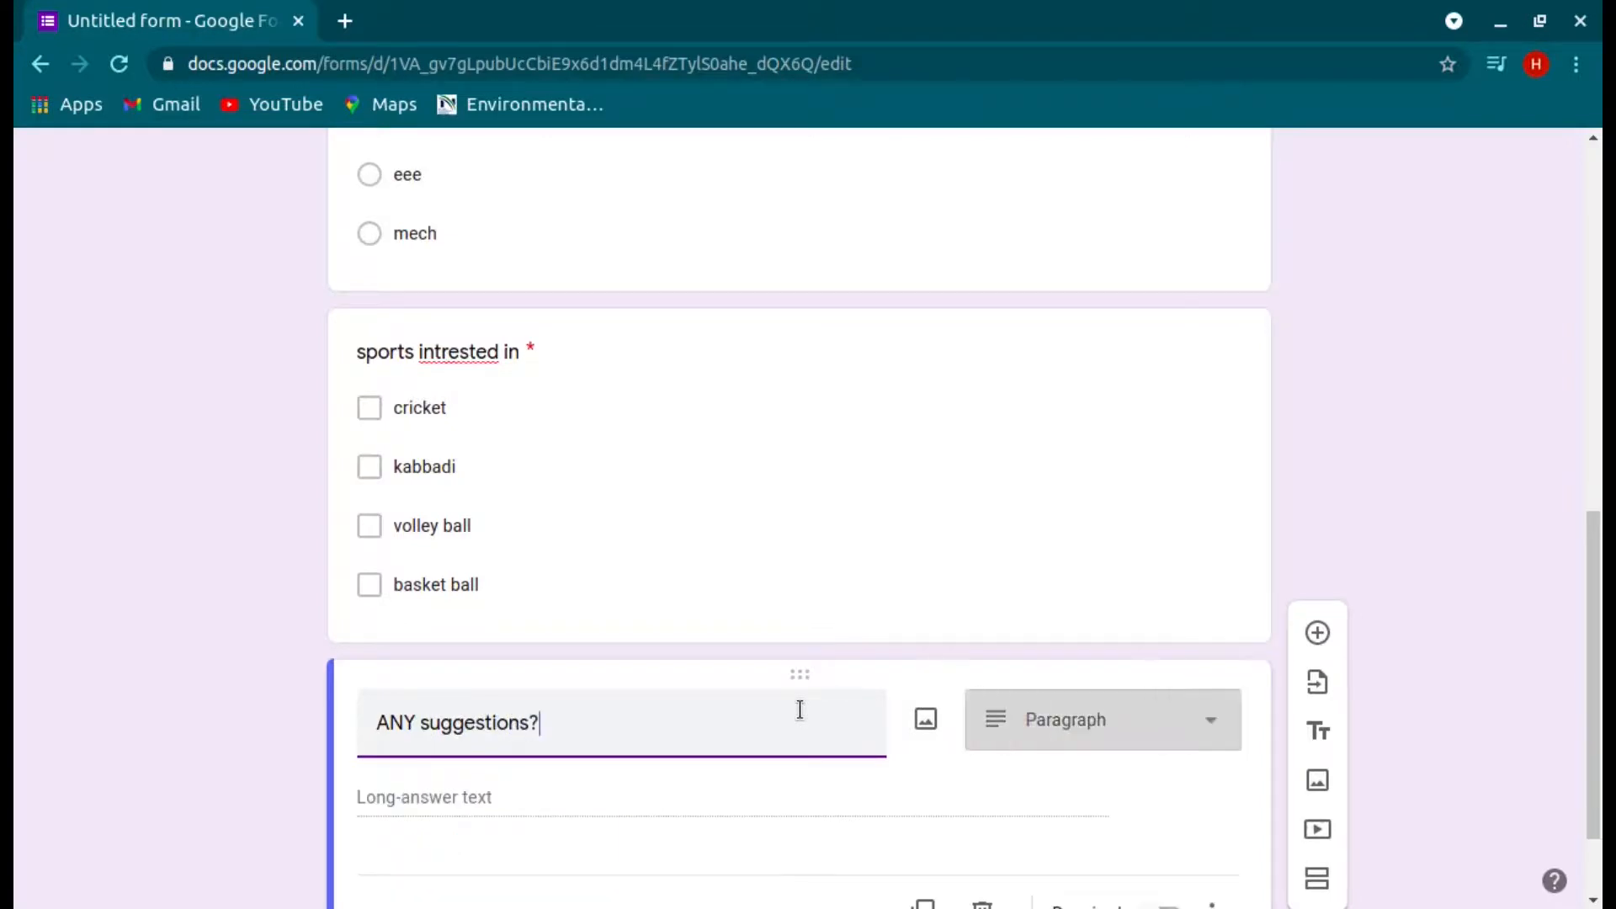
left_click(1050, 737)
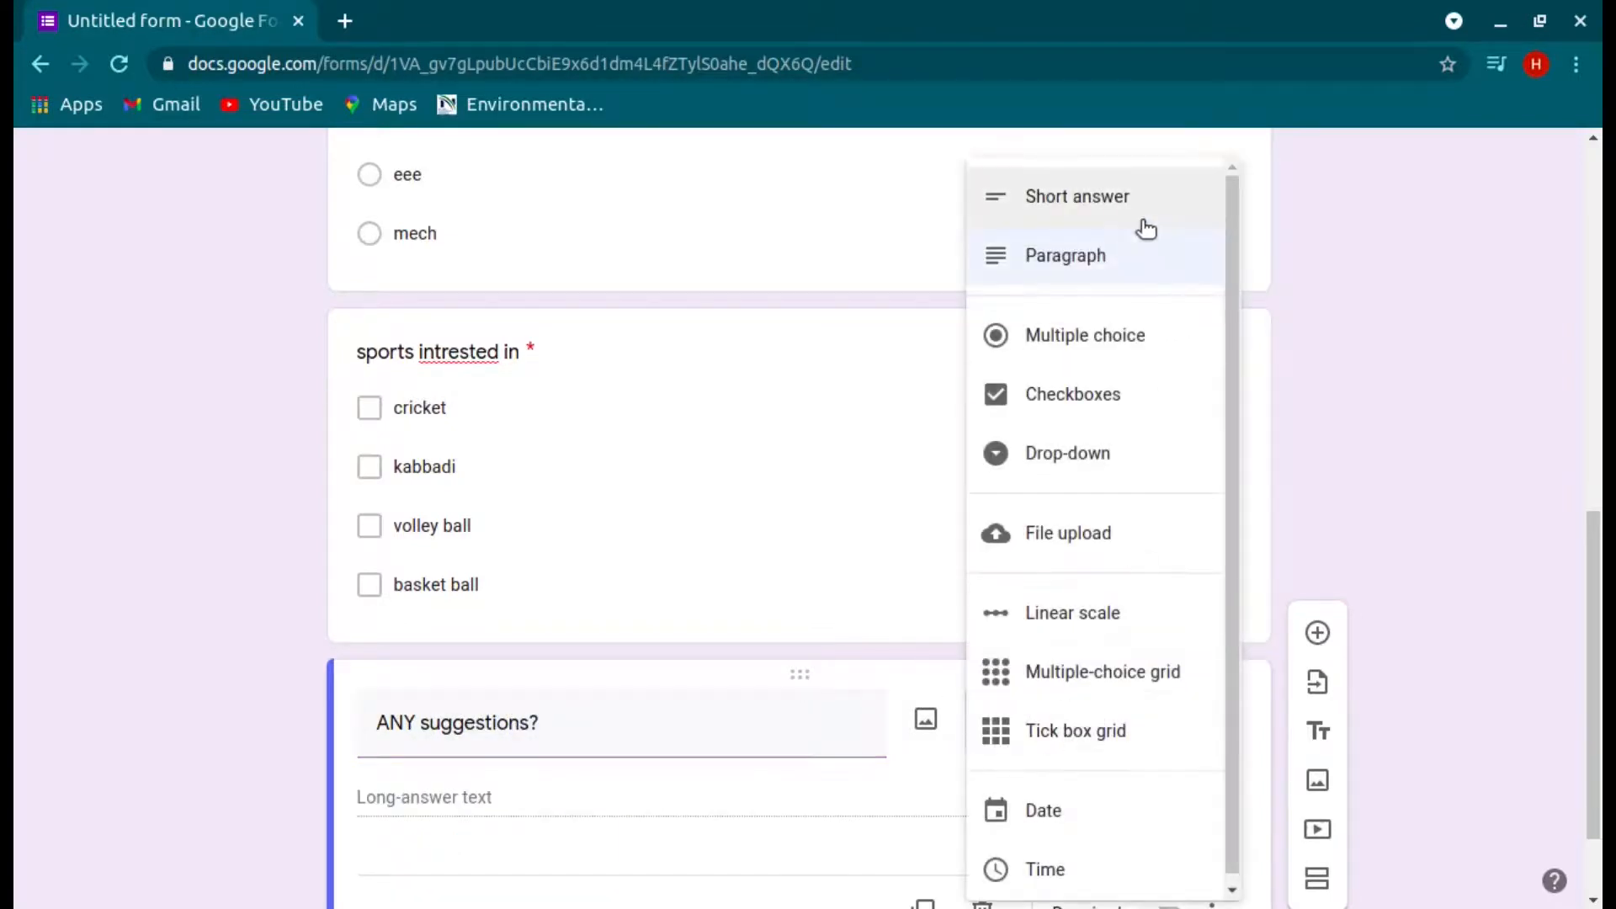
left_click(1129, 271)
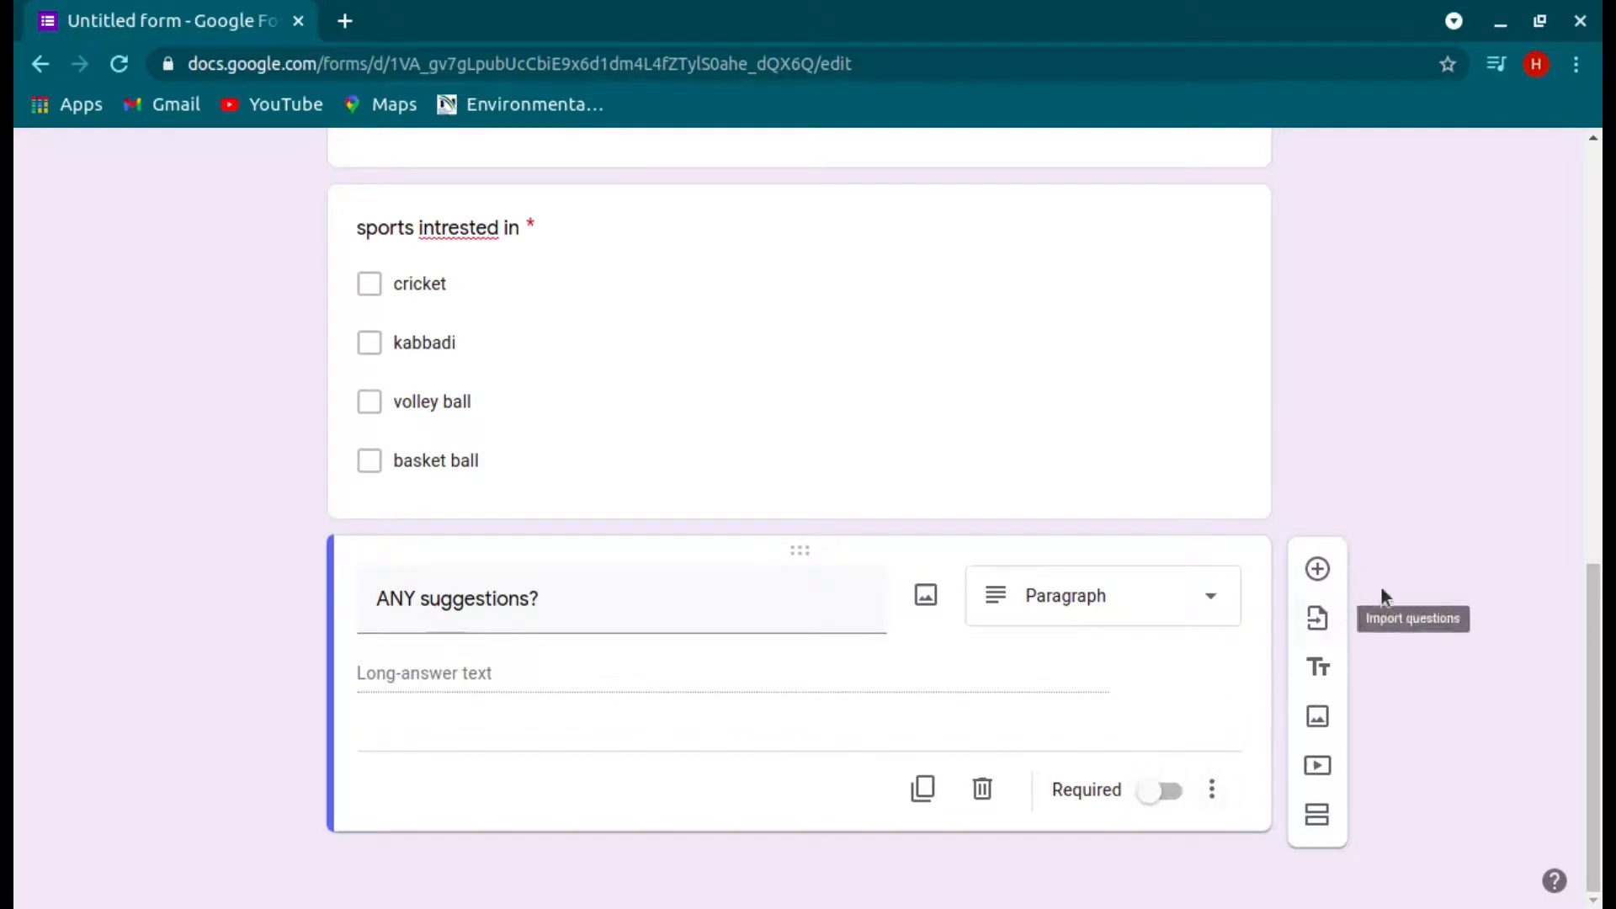
Step: Preview the form, look through all its questions from the title to the suggestions field, and close the preview
scroll(1346, 444, "up", 5)
scroll(1344, 442, "up", 5)
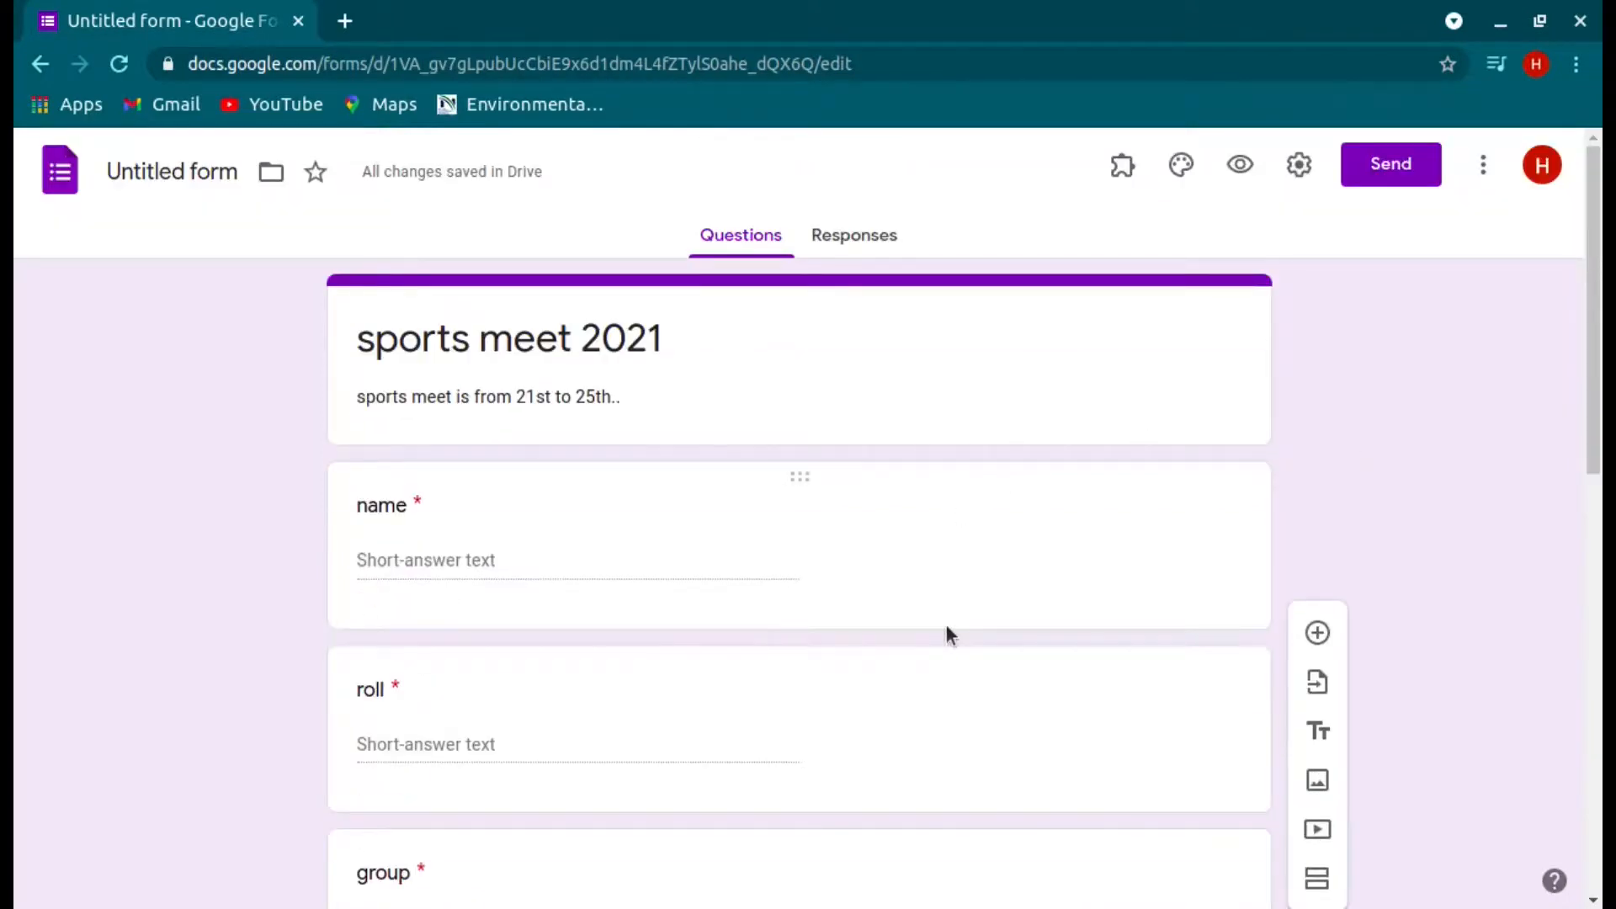
left_click(1241, 169)
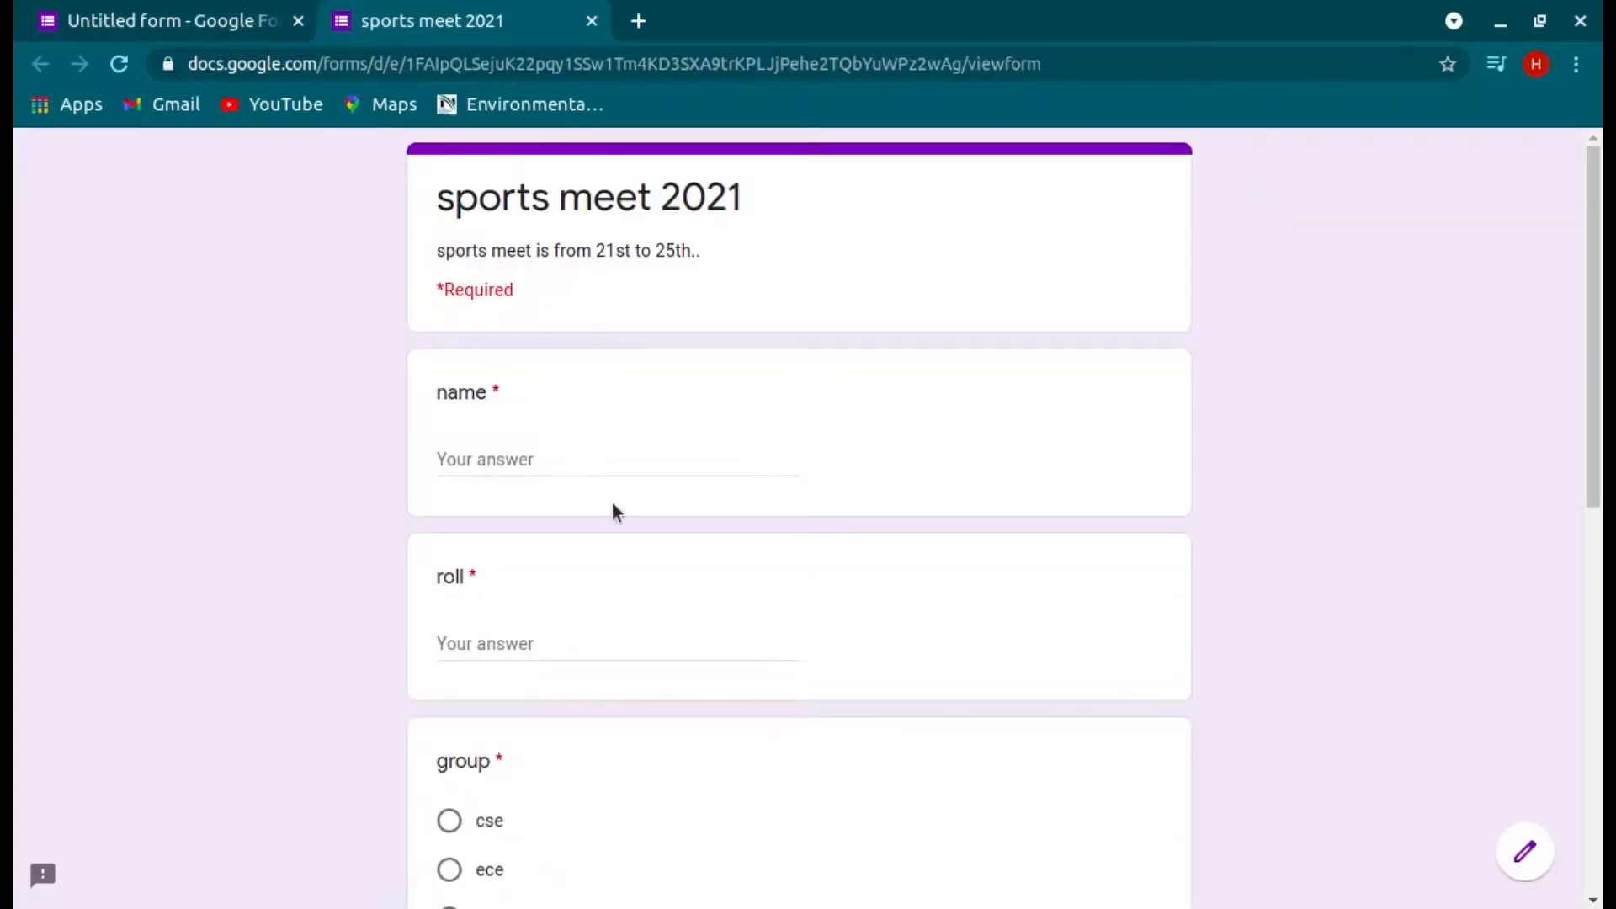
scroll(614, 505, "down", 2)
scroll(613, 505, "down", 5)
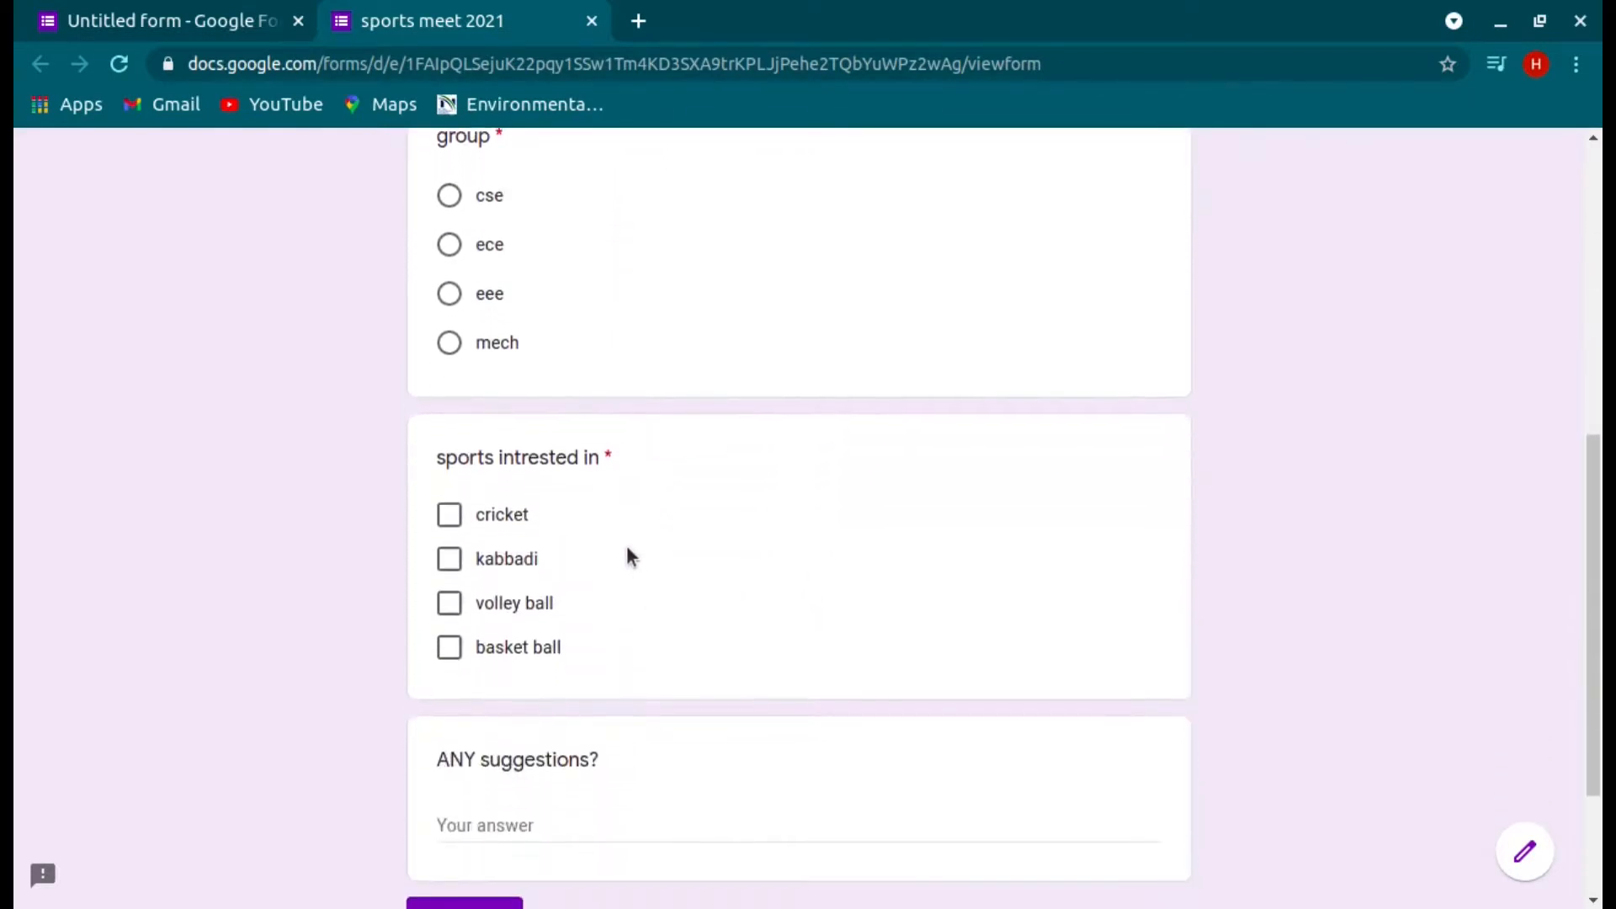
scroll(665, 729, "down", 1)
scroll(715, 691, "up", 8)
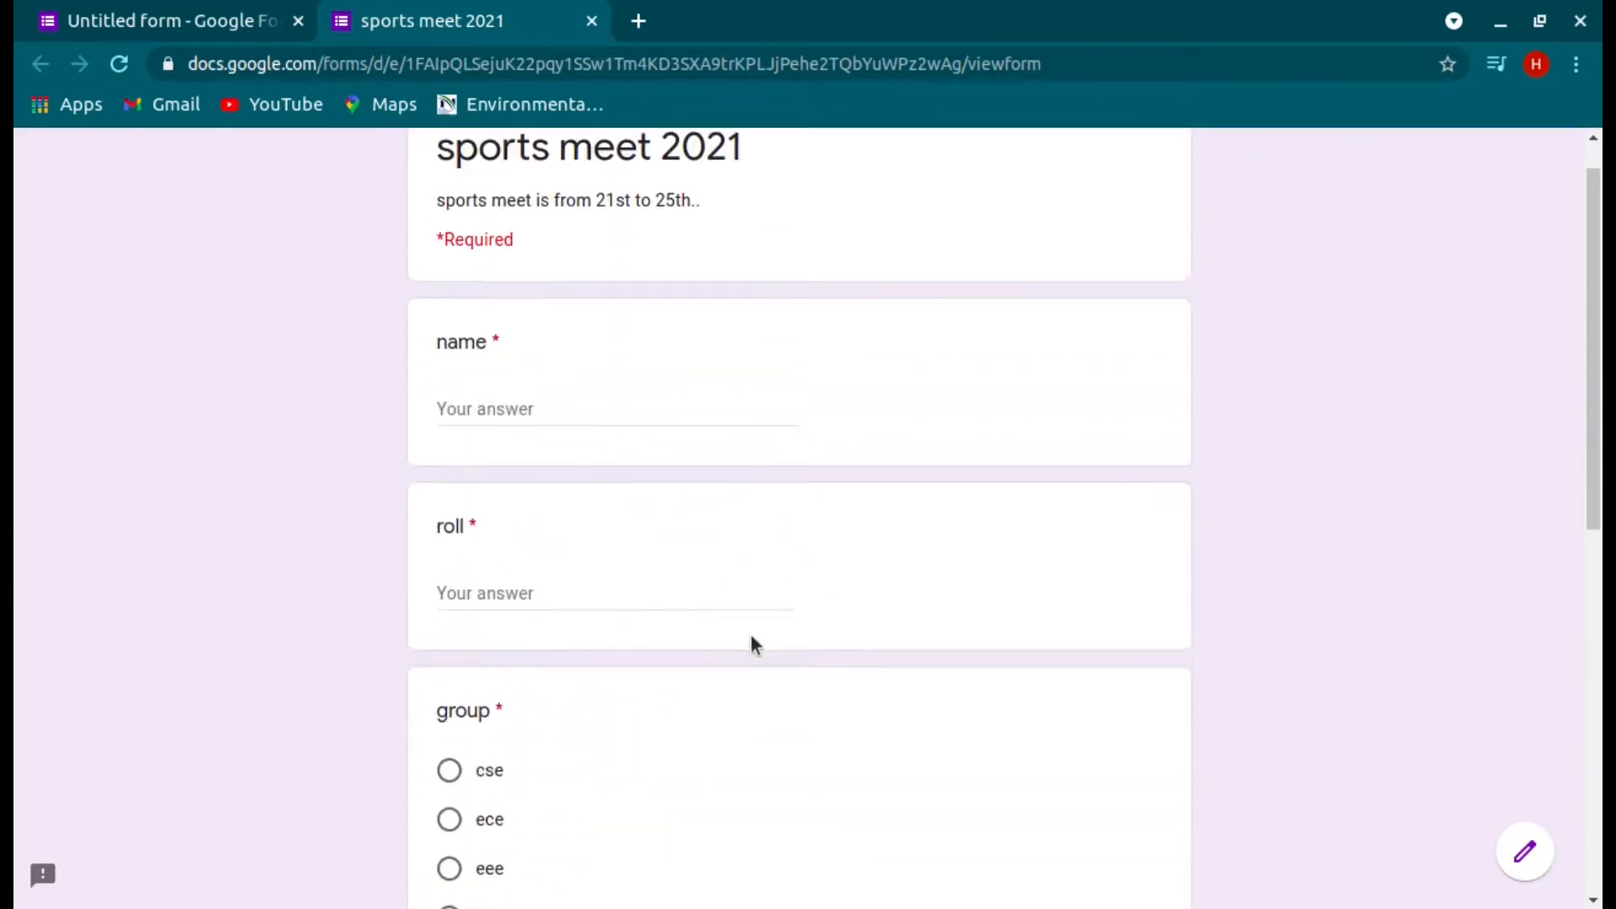
scroll(749, 637, "down", 4)
scroll(750, 637, "up", 4)
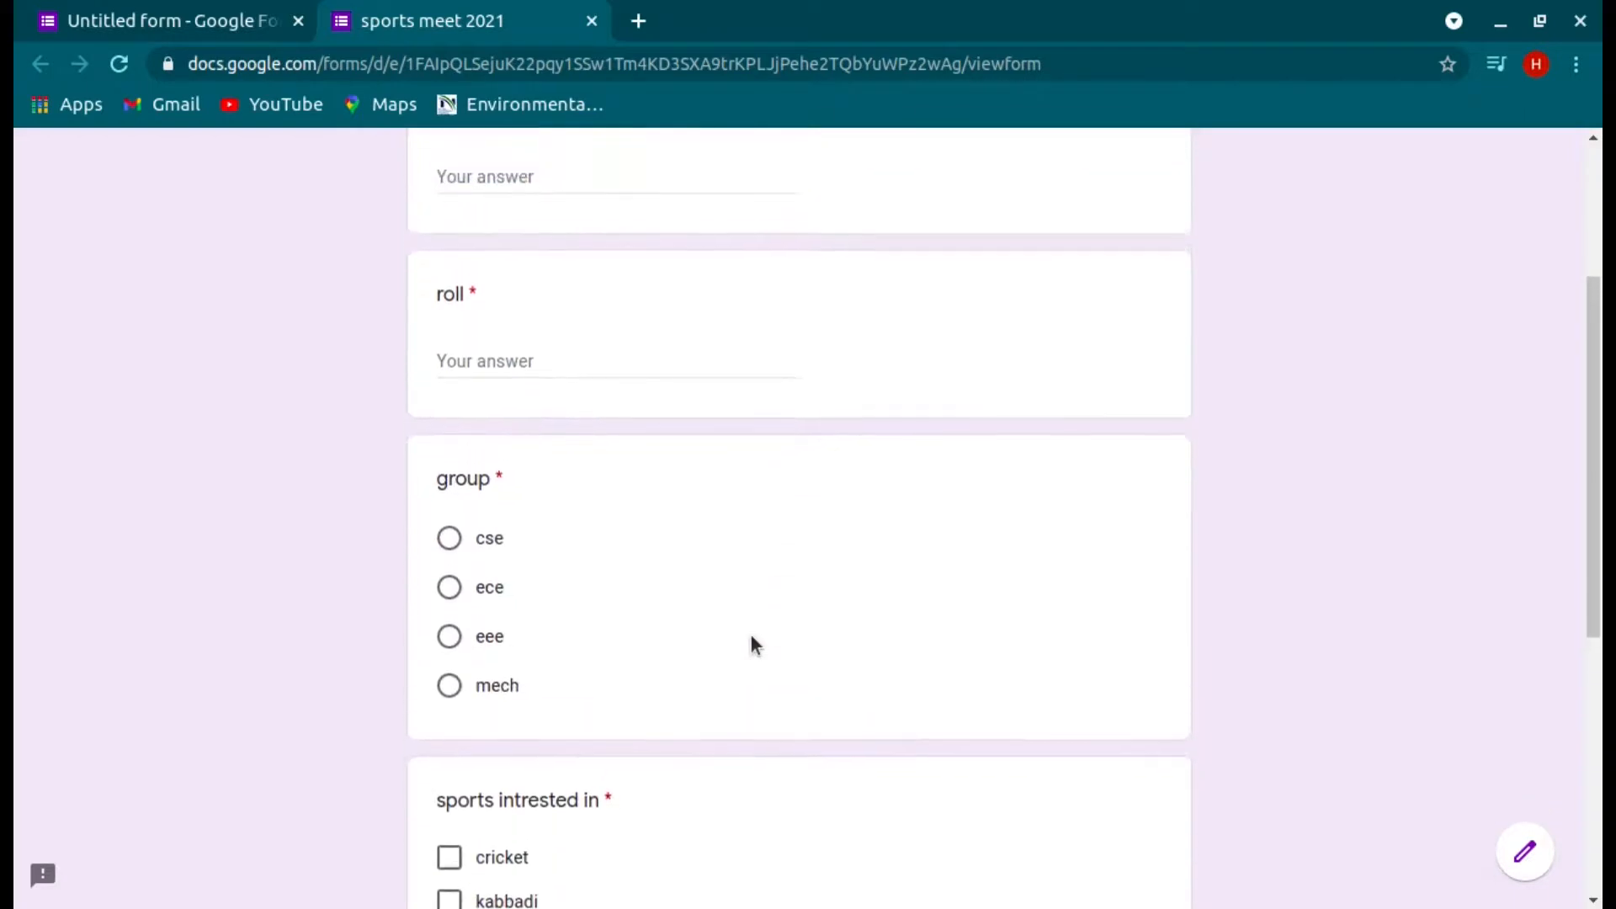
scroll(751, 634, "up", 1)
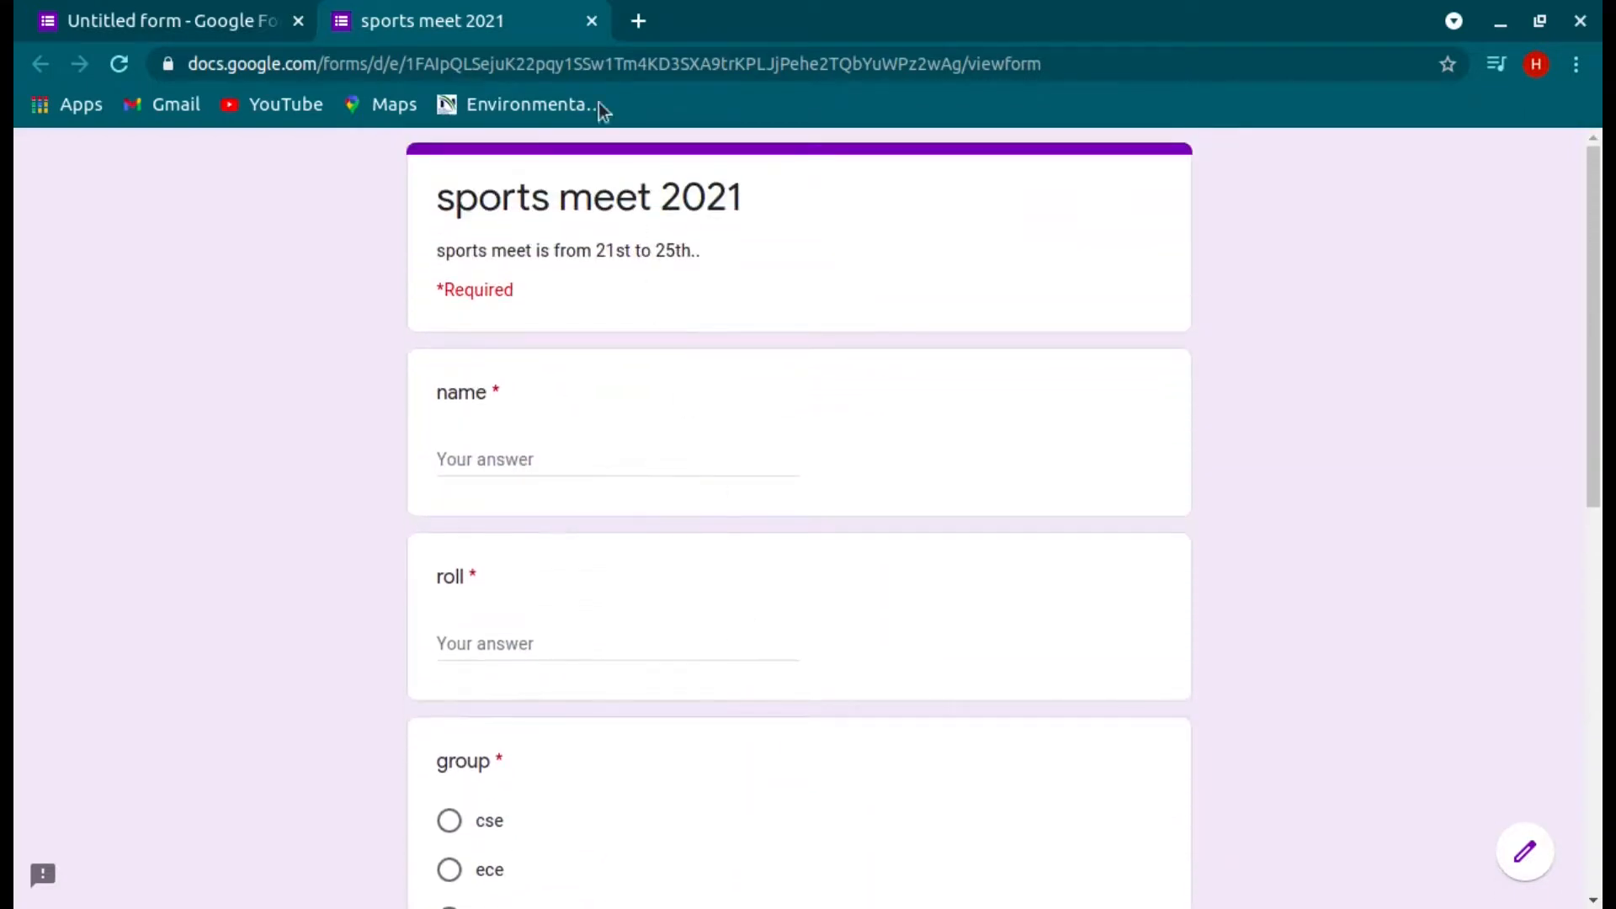
left_click(591, 21)
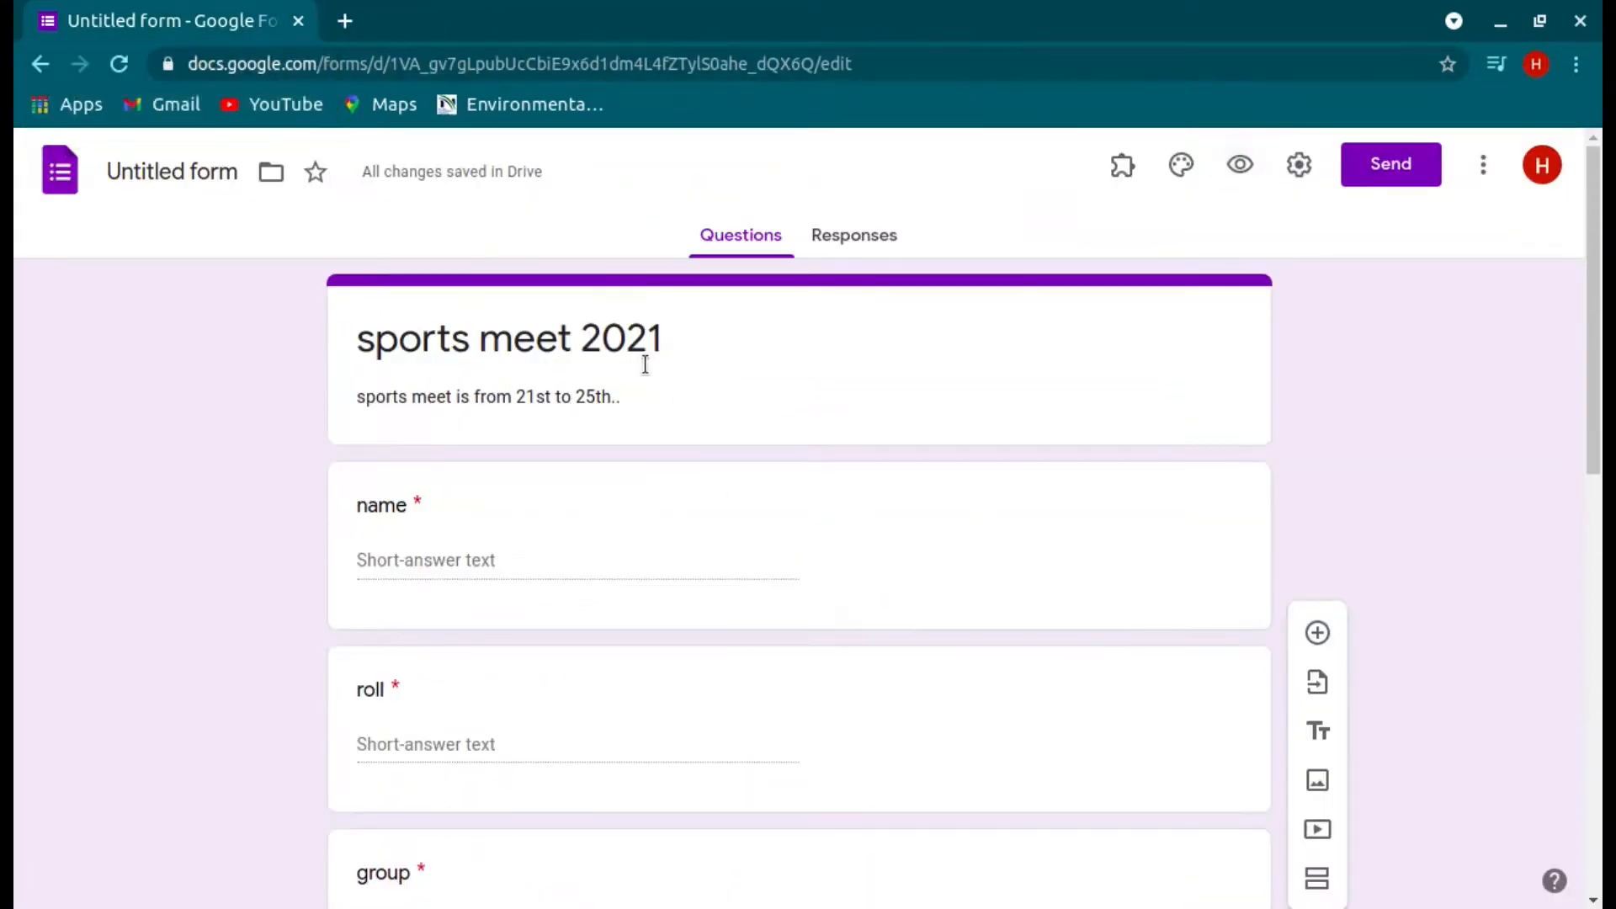
Step: Add a drop-down question titled "Gender" between the roll and group questions
scroll(744, 557, "down", 1)
scroll(744, 555, "down", 2)
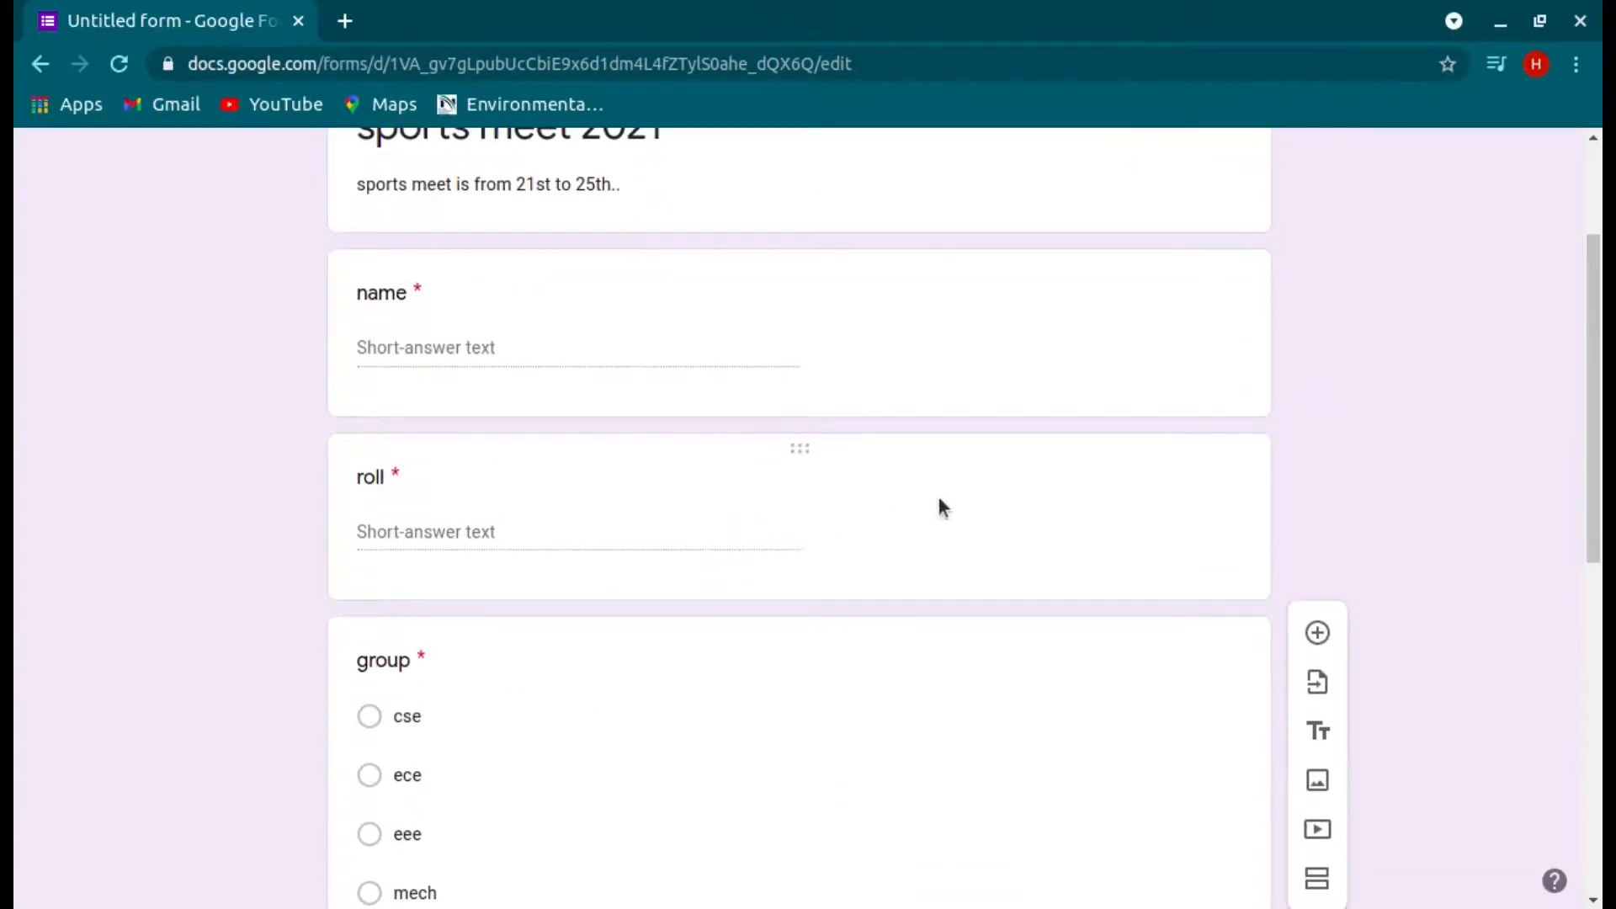
left_click(961, 505)
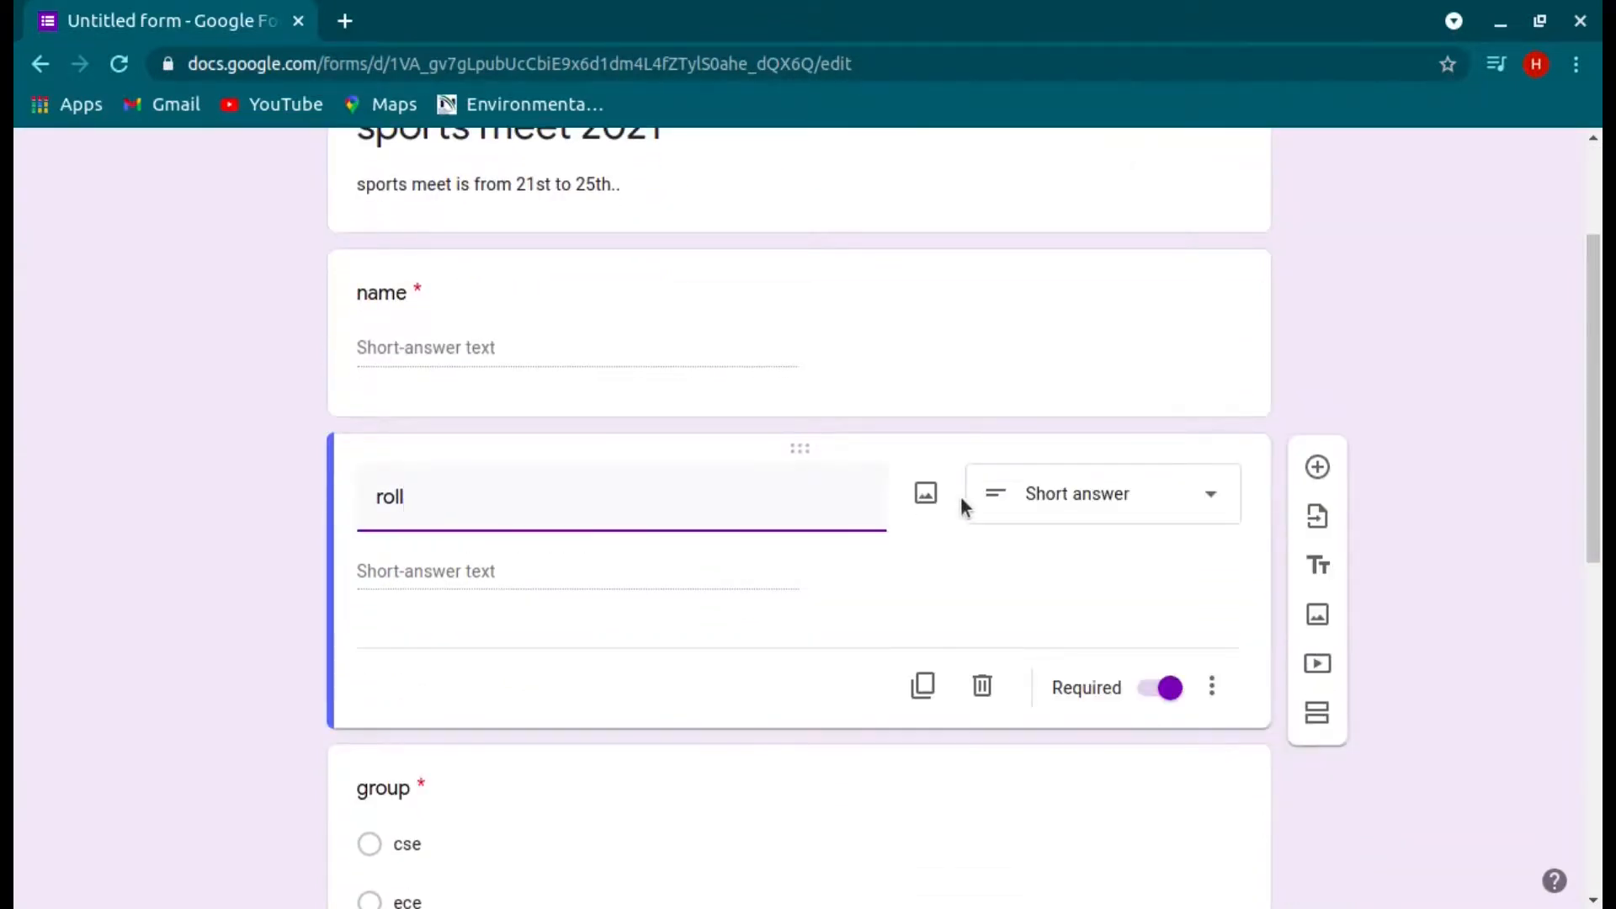
left_click(1317, 468)
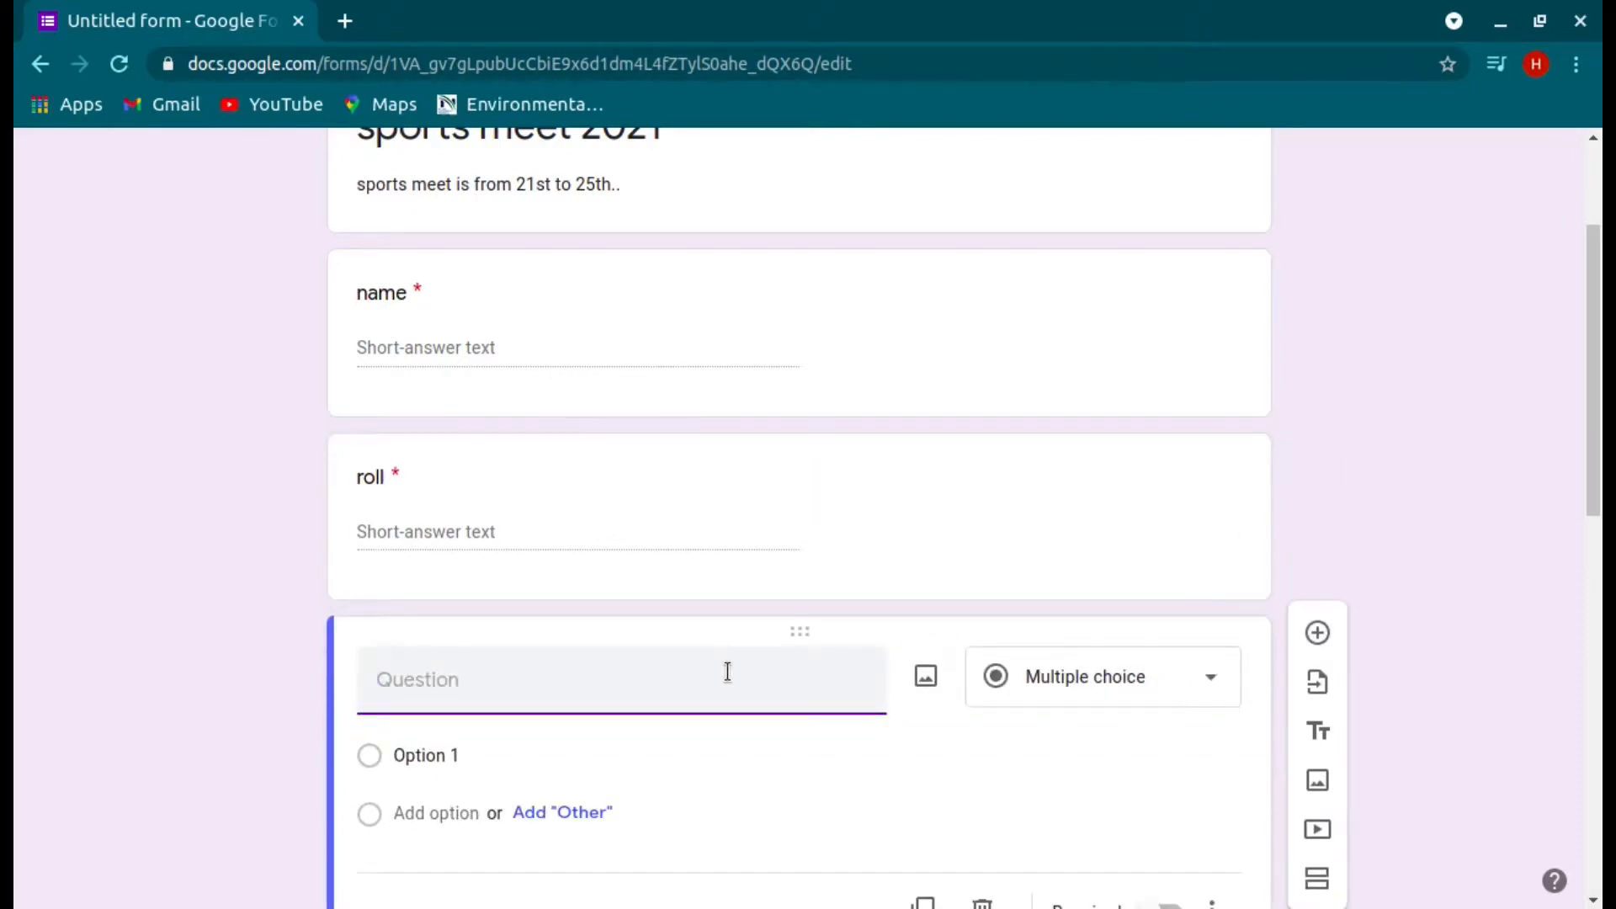
type("Gender")
left_click(1068, 707)
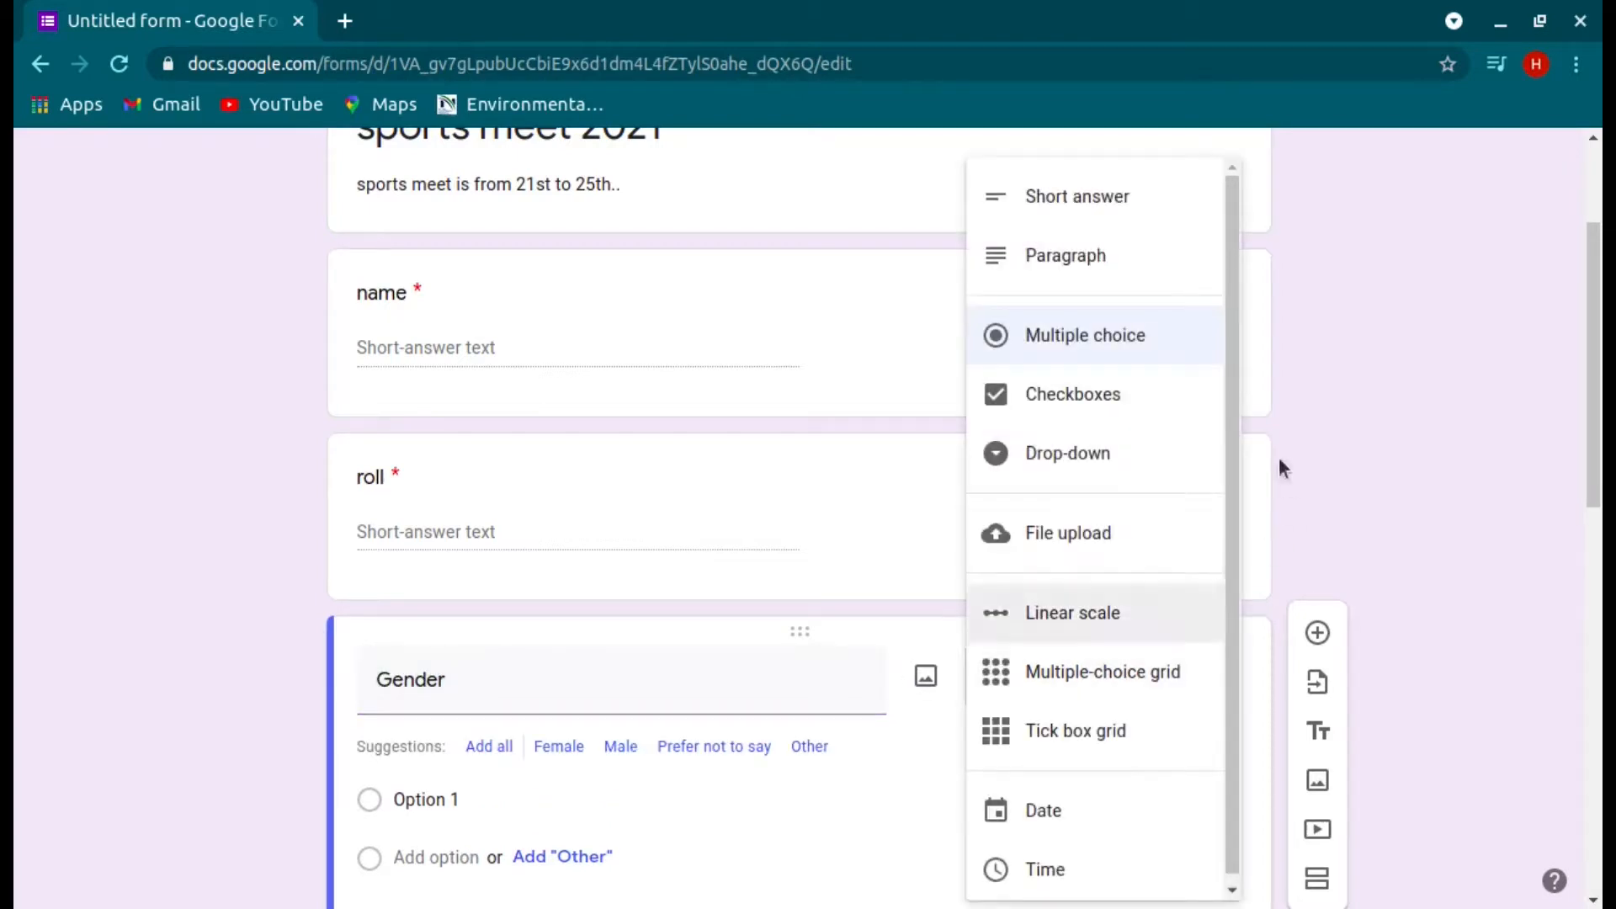
left_click(1123, 469)
Step: Enter male and female as the Gender question's options and make the question required
left_click(517, 748)
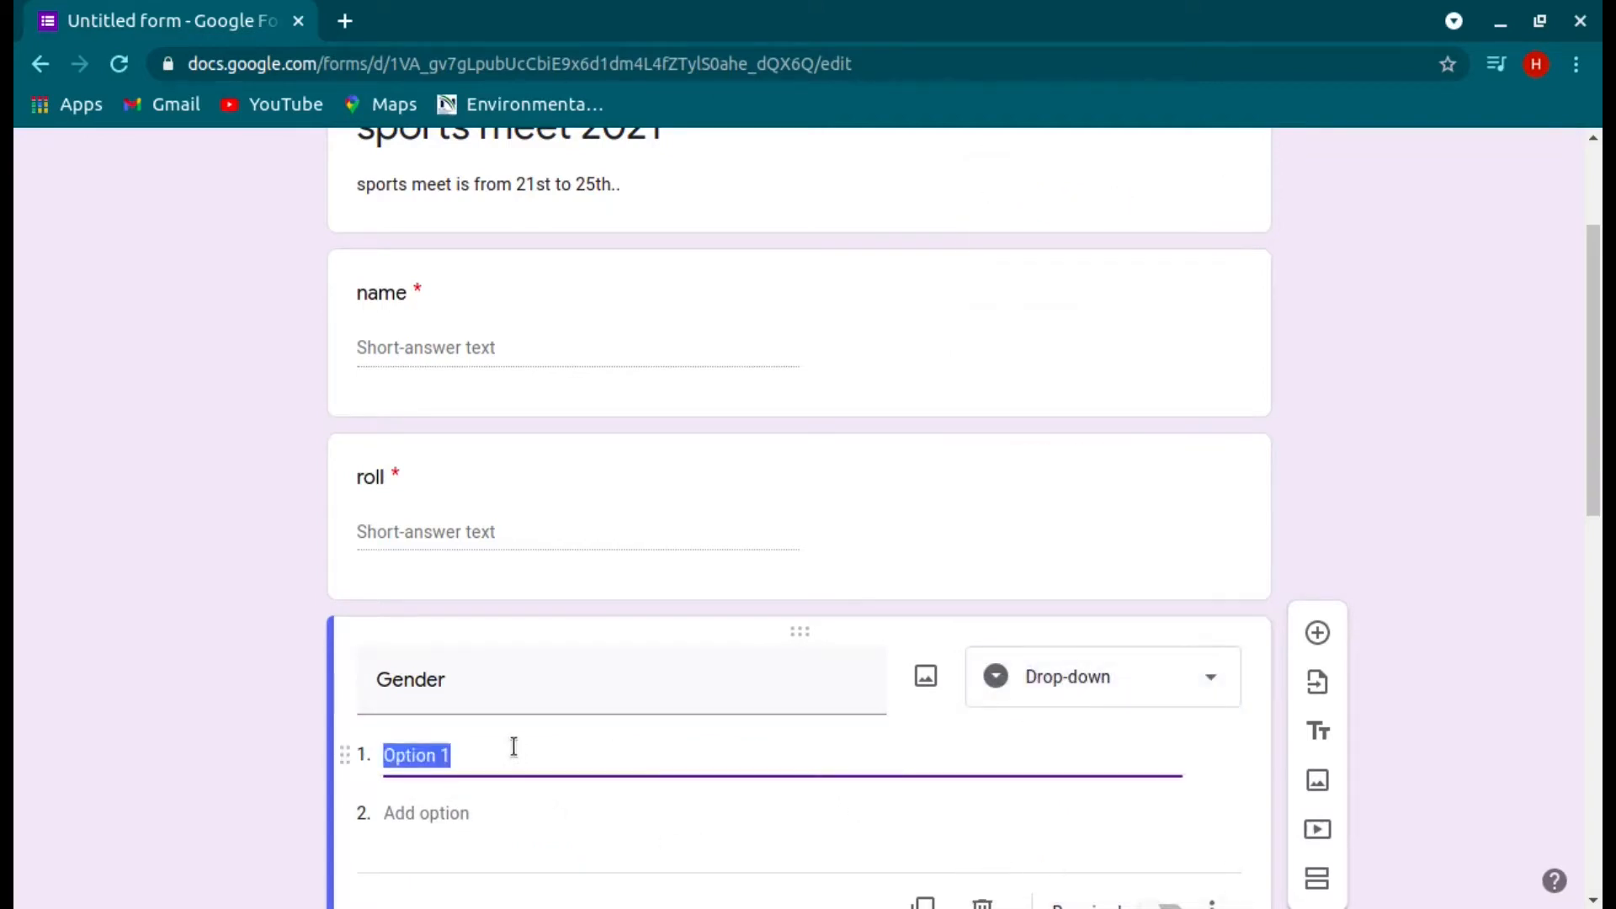
type("male")
key("Return")
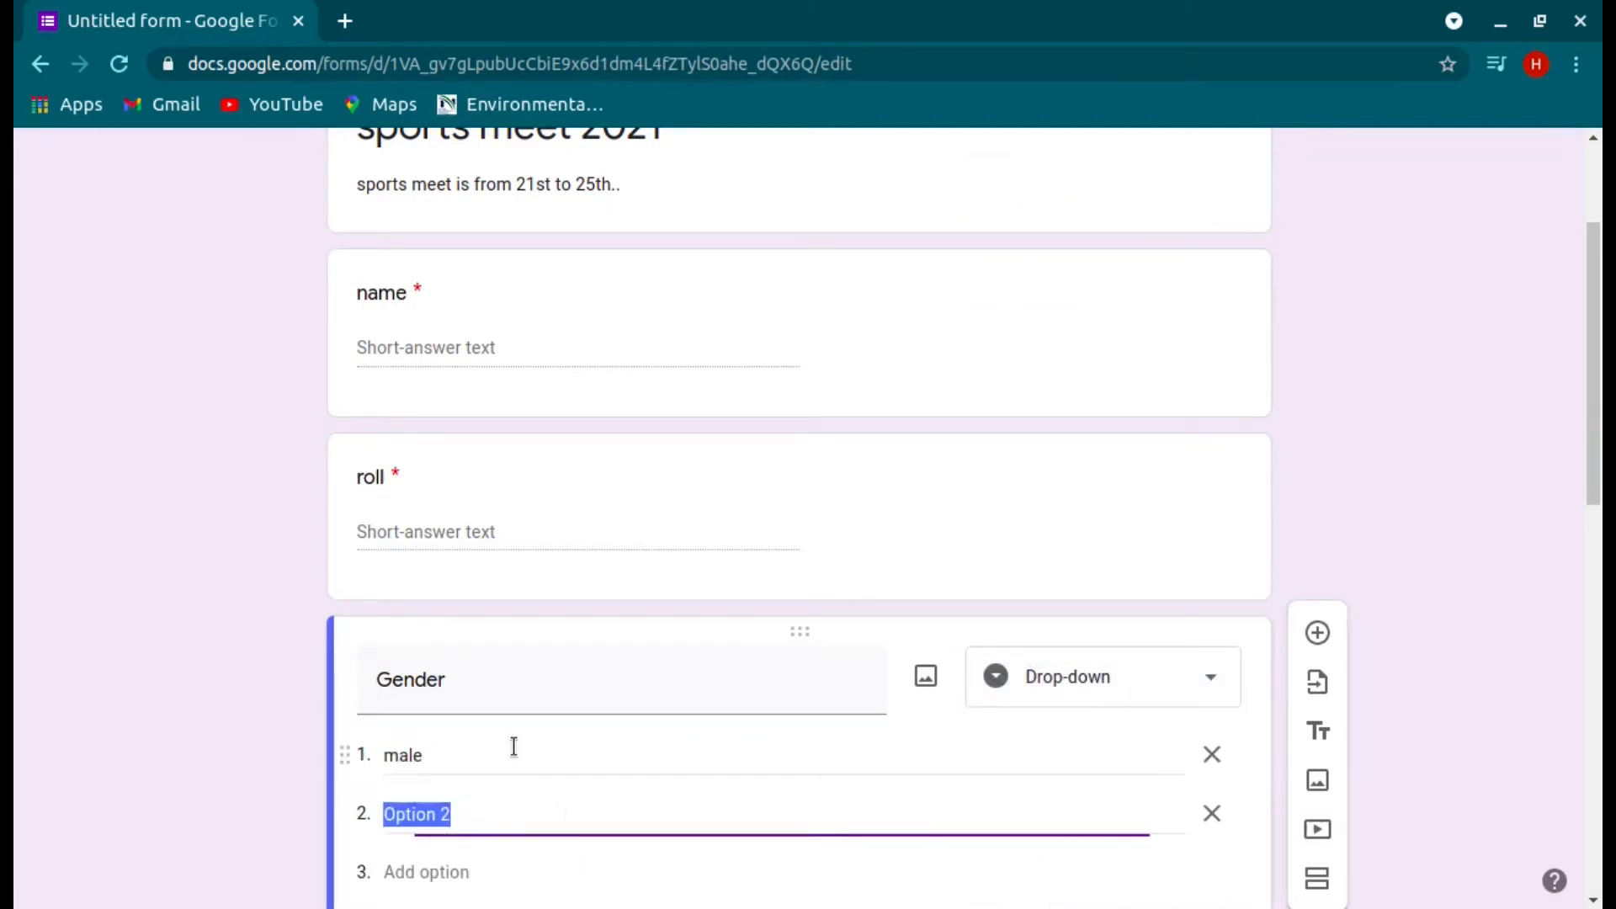
type("female")
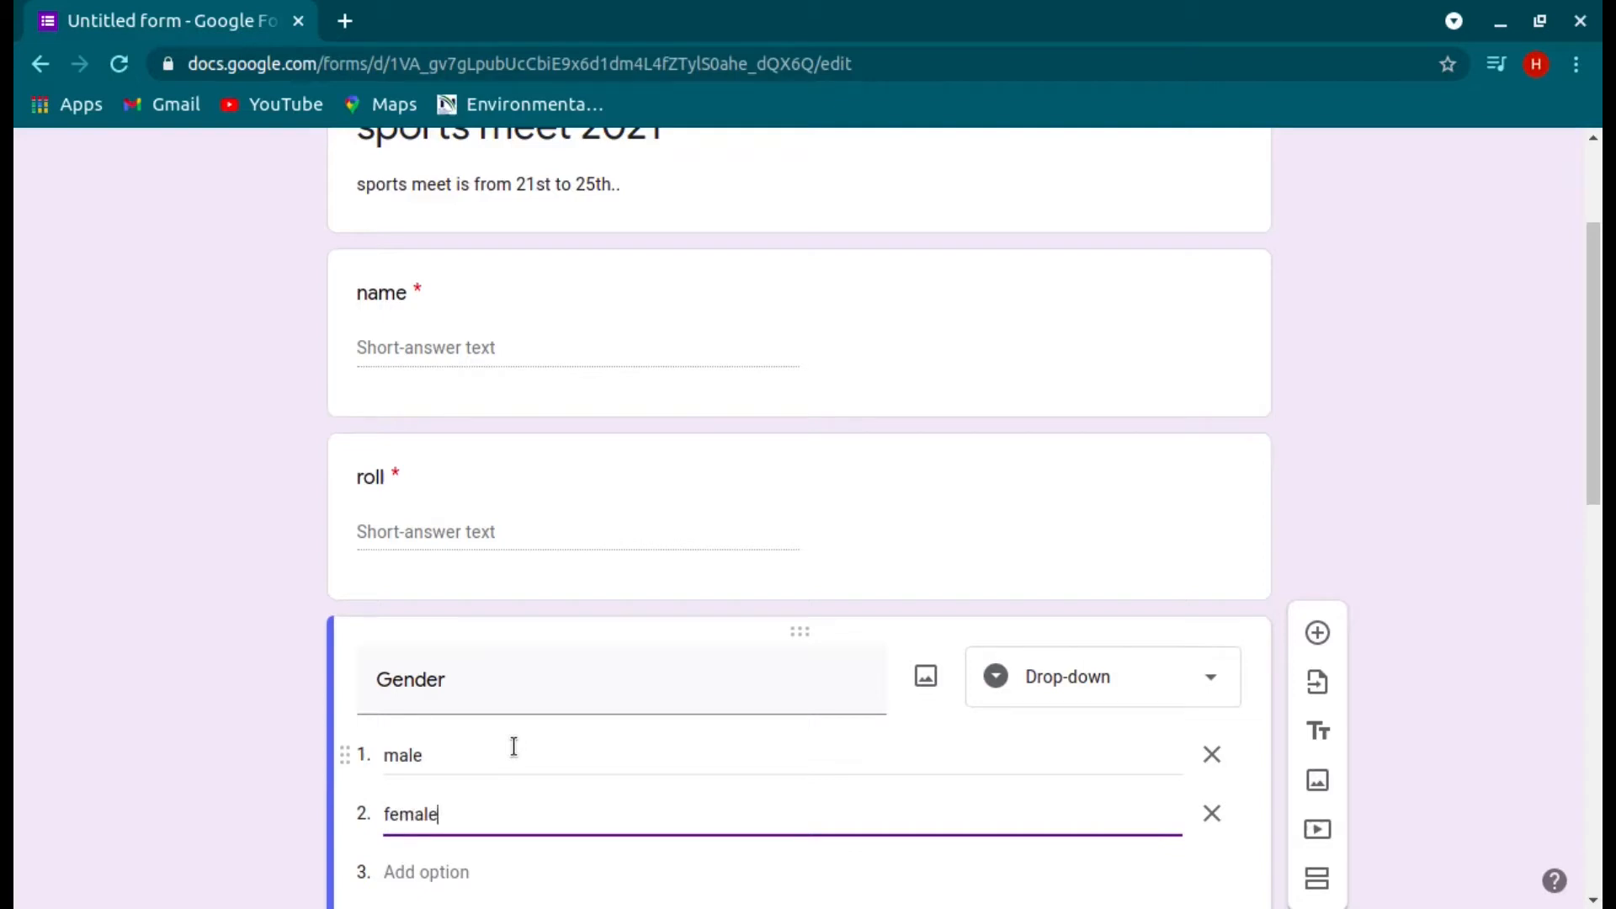
scroll(643, 822, "down", 4)
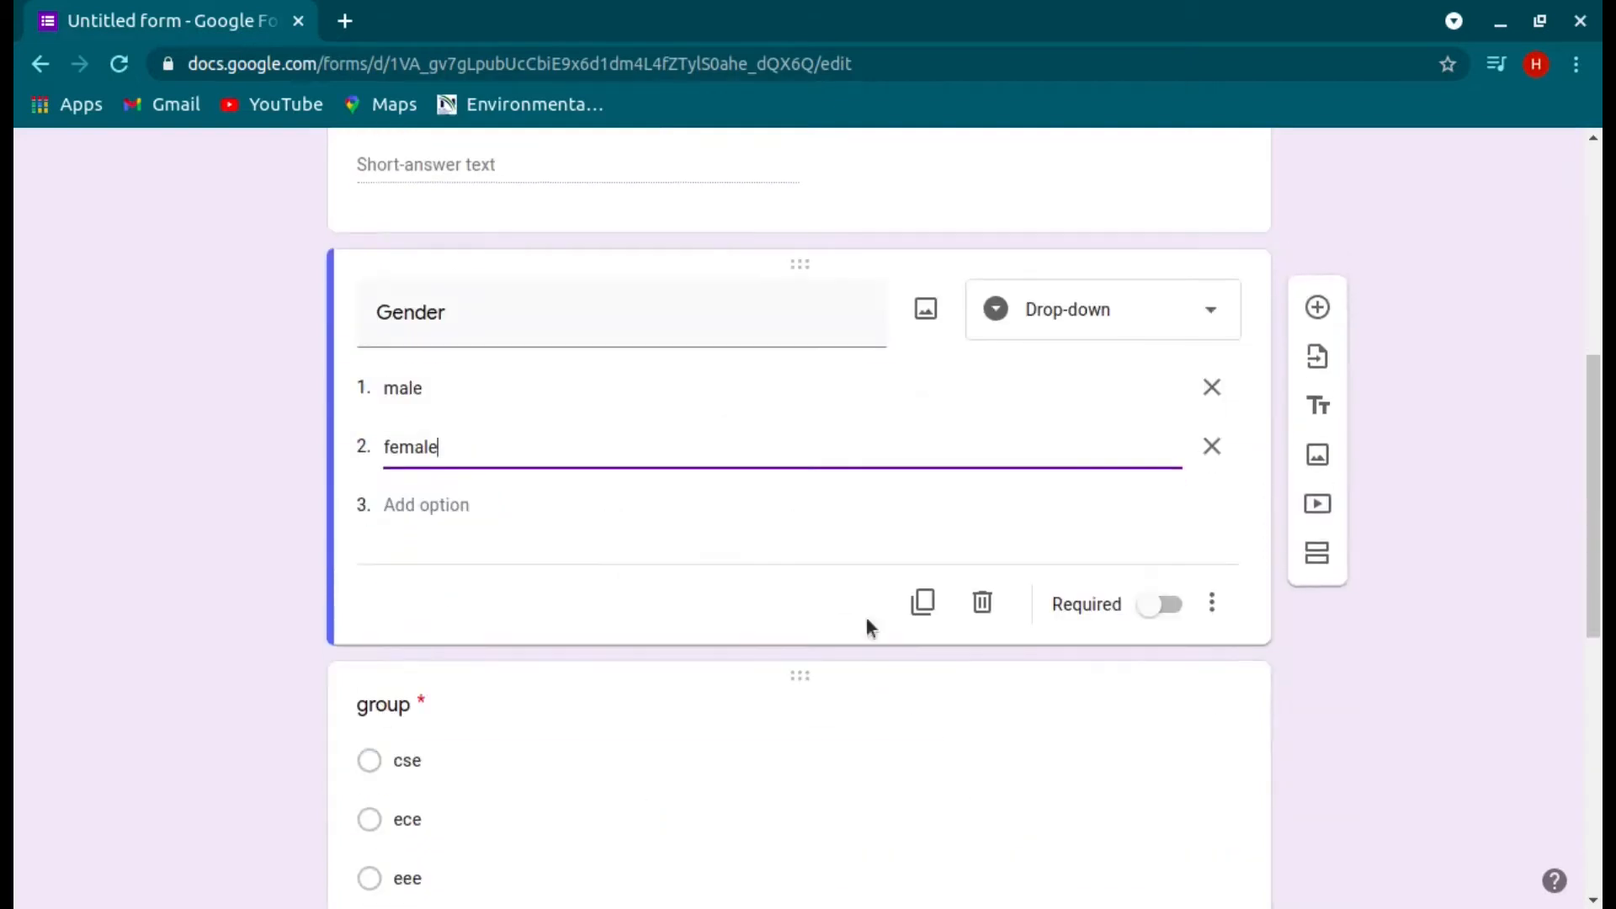
left_click(1180, 604)
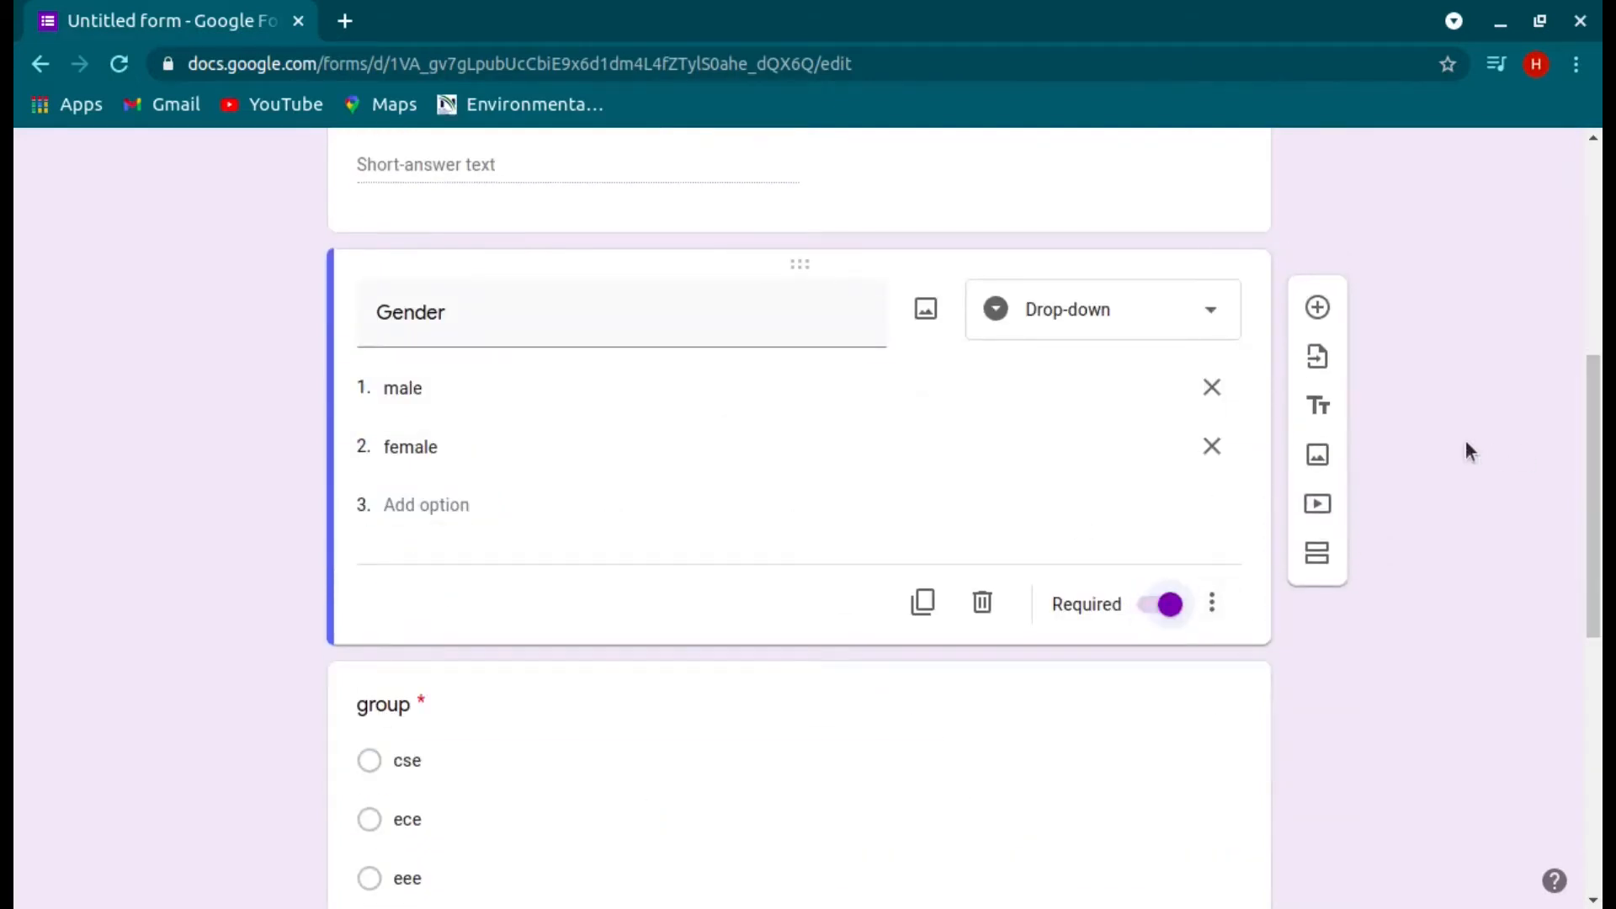
Step: Preview the form again, check the Gender choices and the remaining questions, and return to the form editor to review it
scroll(1466, 438, "up", 6)
left_click(1237, 164)
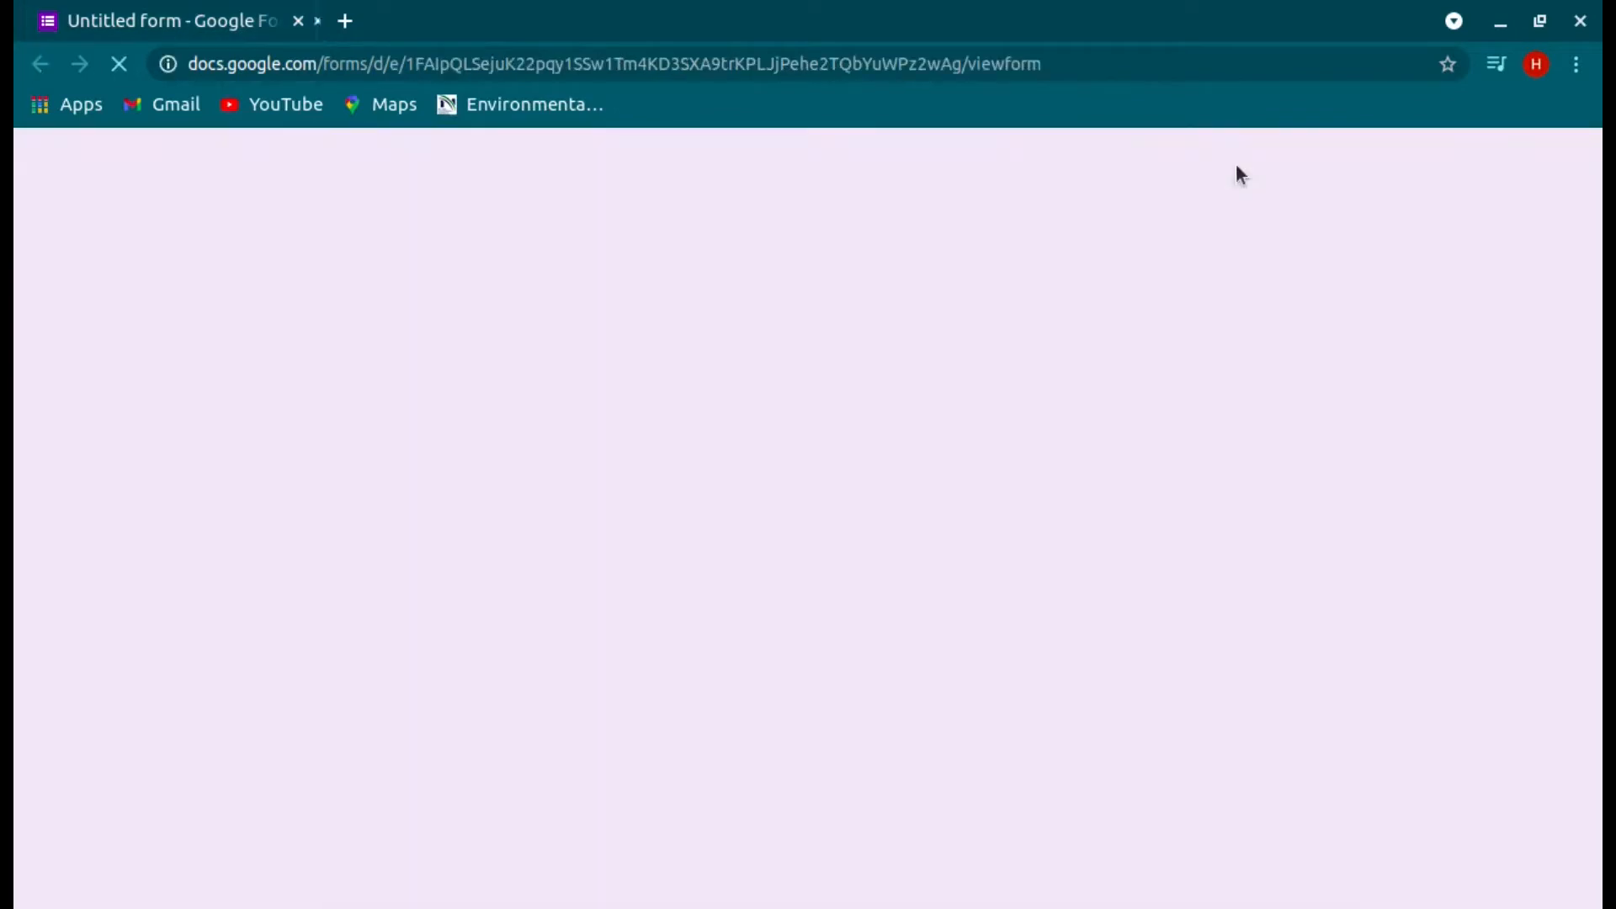
scroll(968, 608, "down", 2)
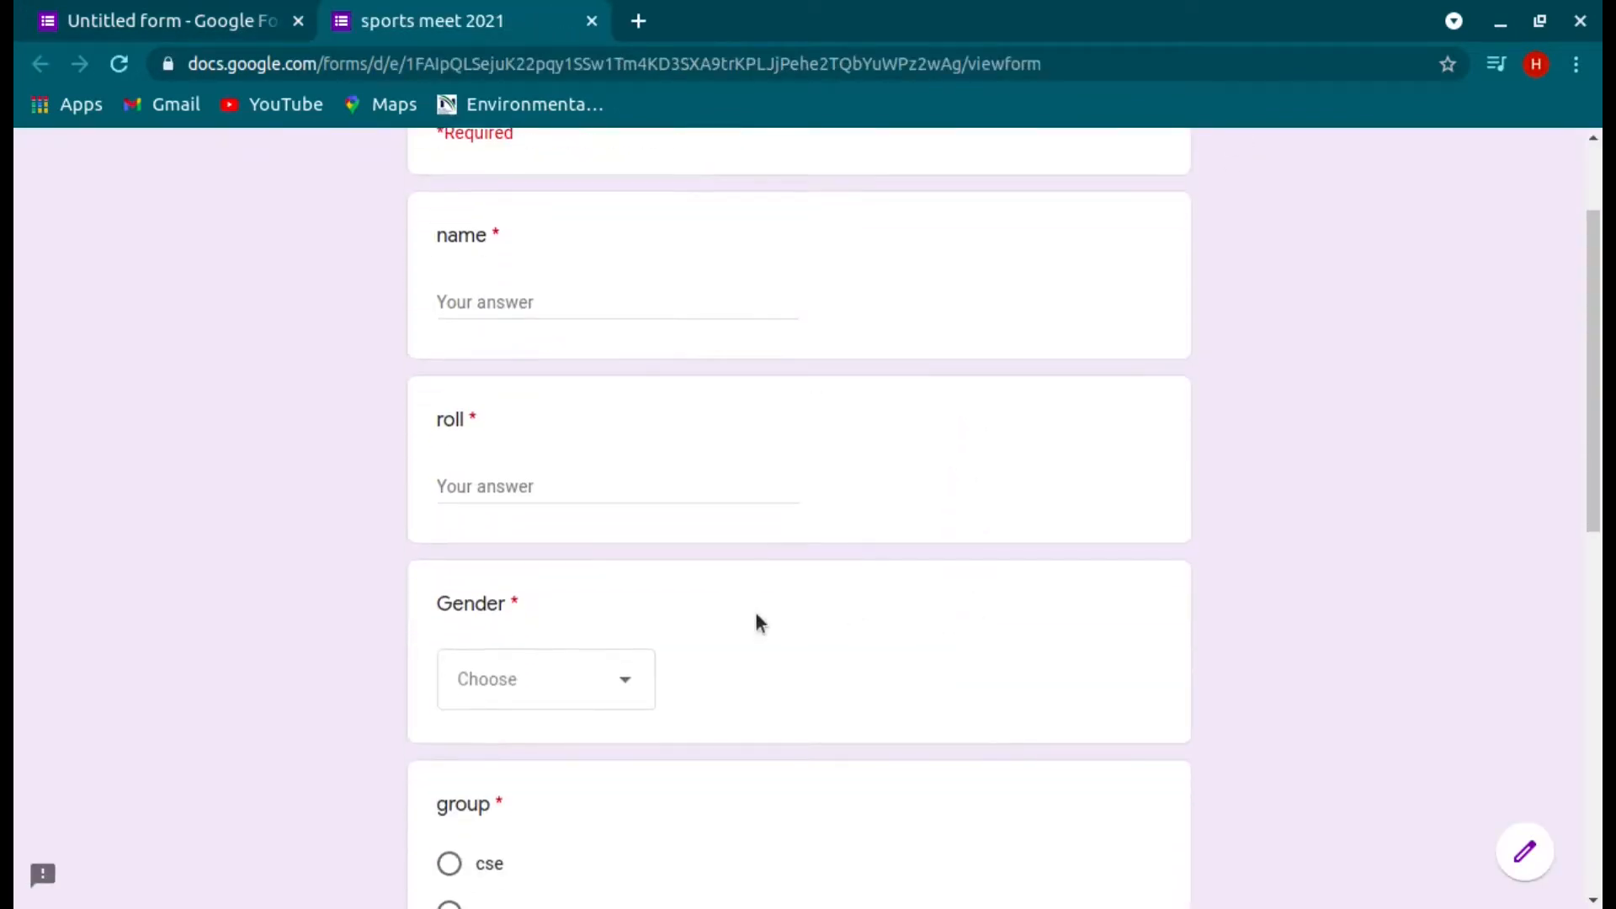
left_click(629, 678)
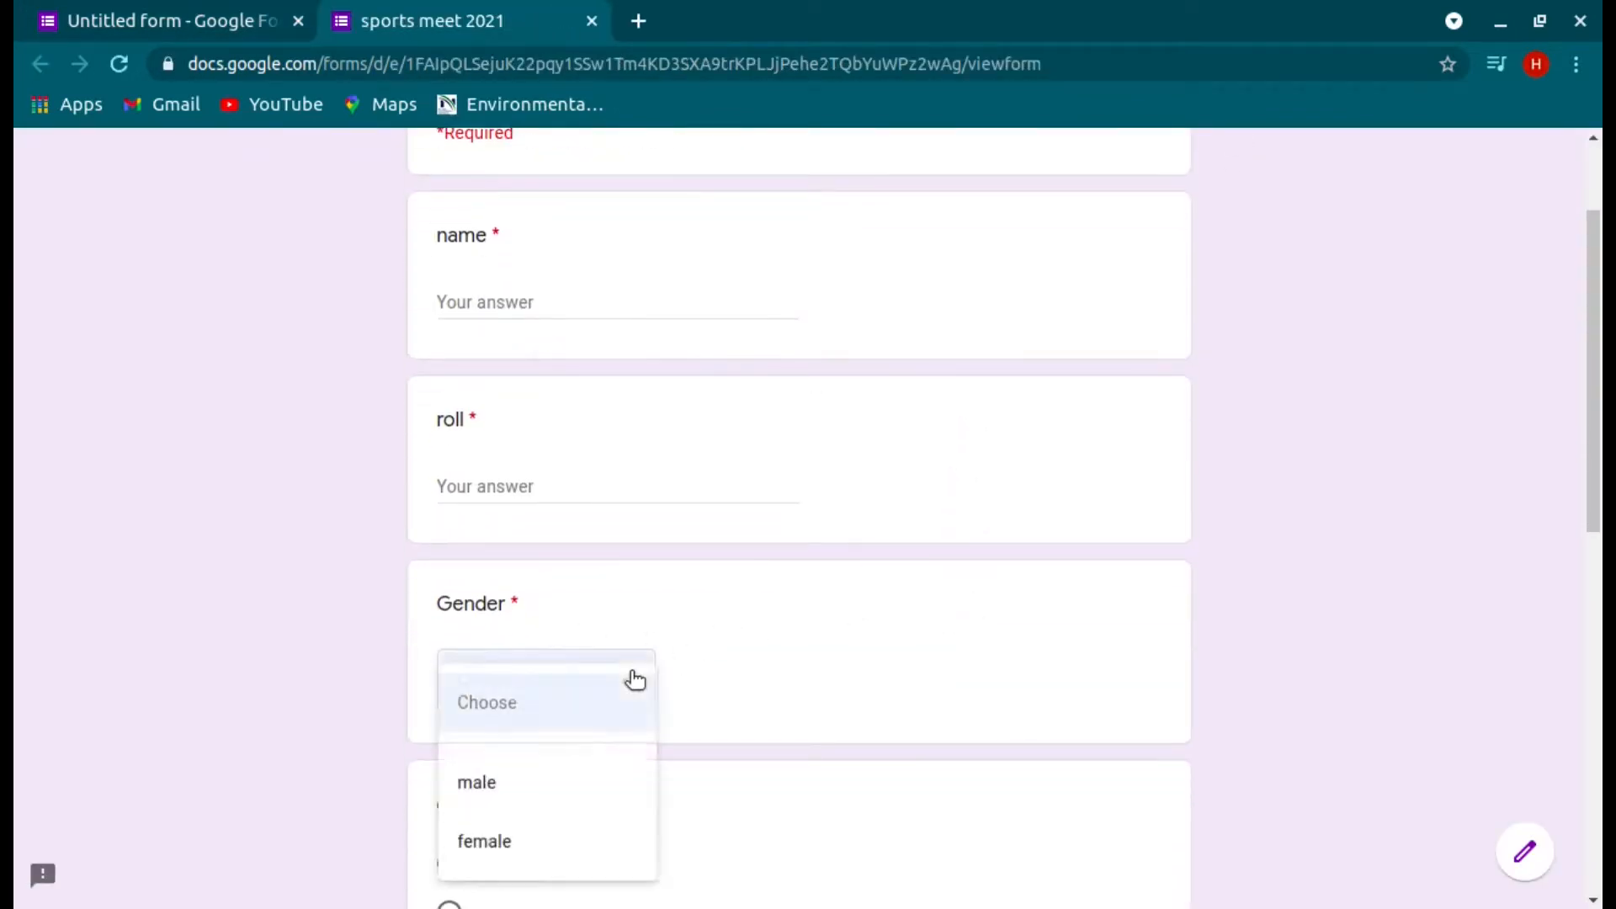
left_click(1205, 508)
scroll(1207, 511, "up", 2)
scroll(1207, 512, "down", 12)
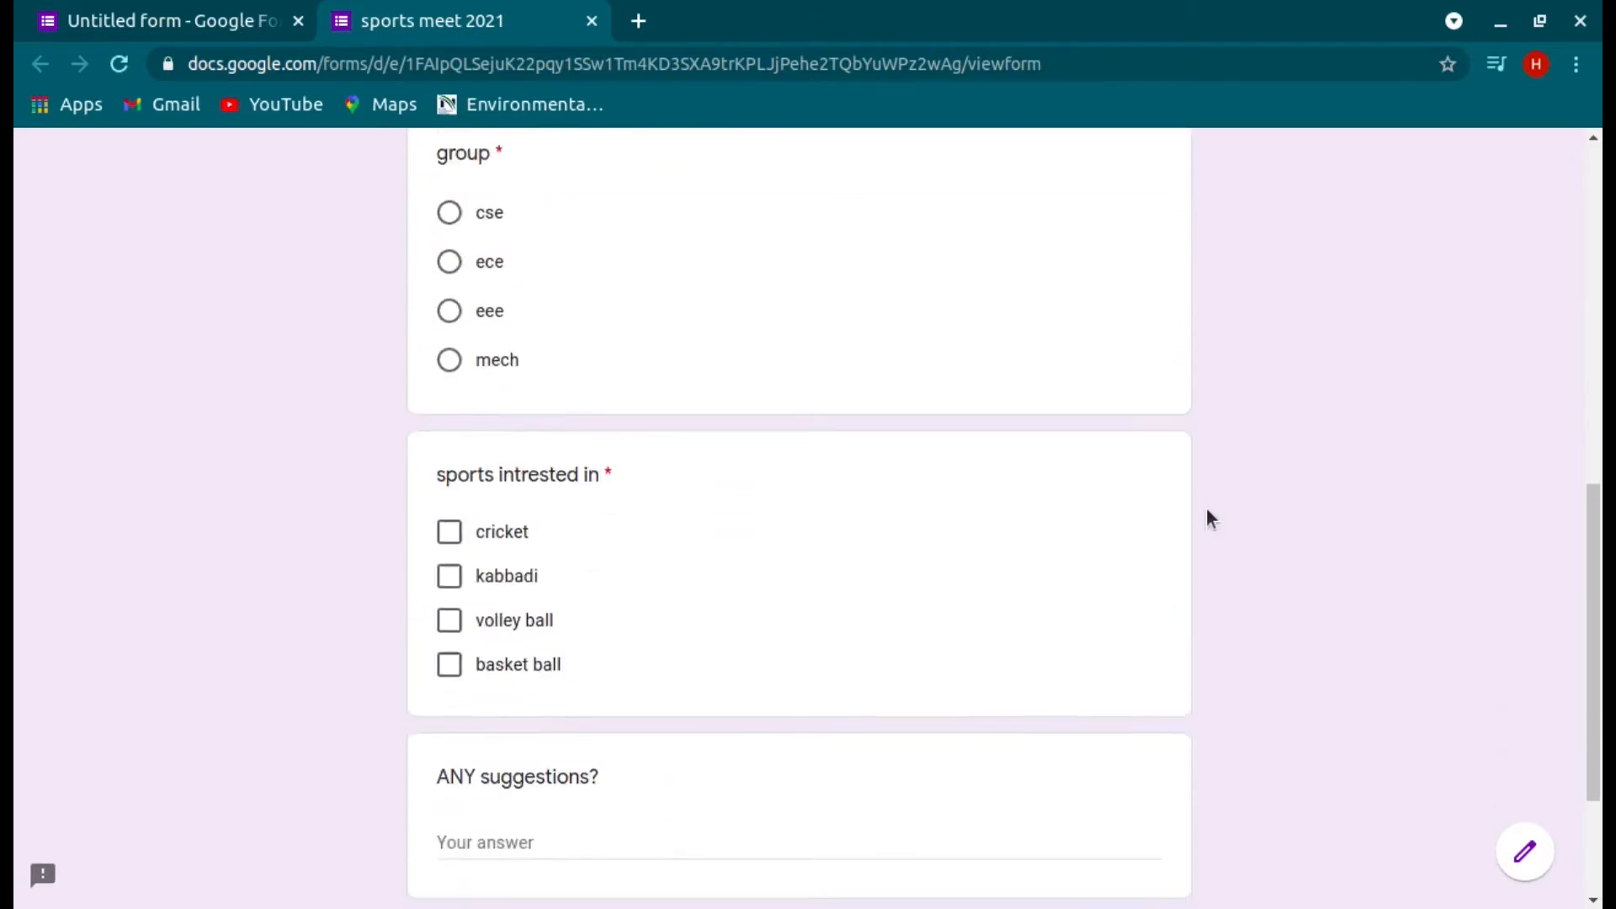
scroll(1210, 516, "up", 12)
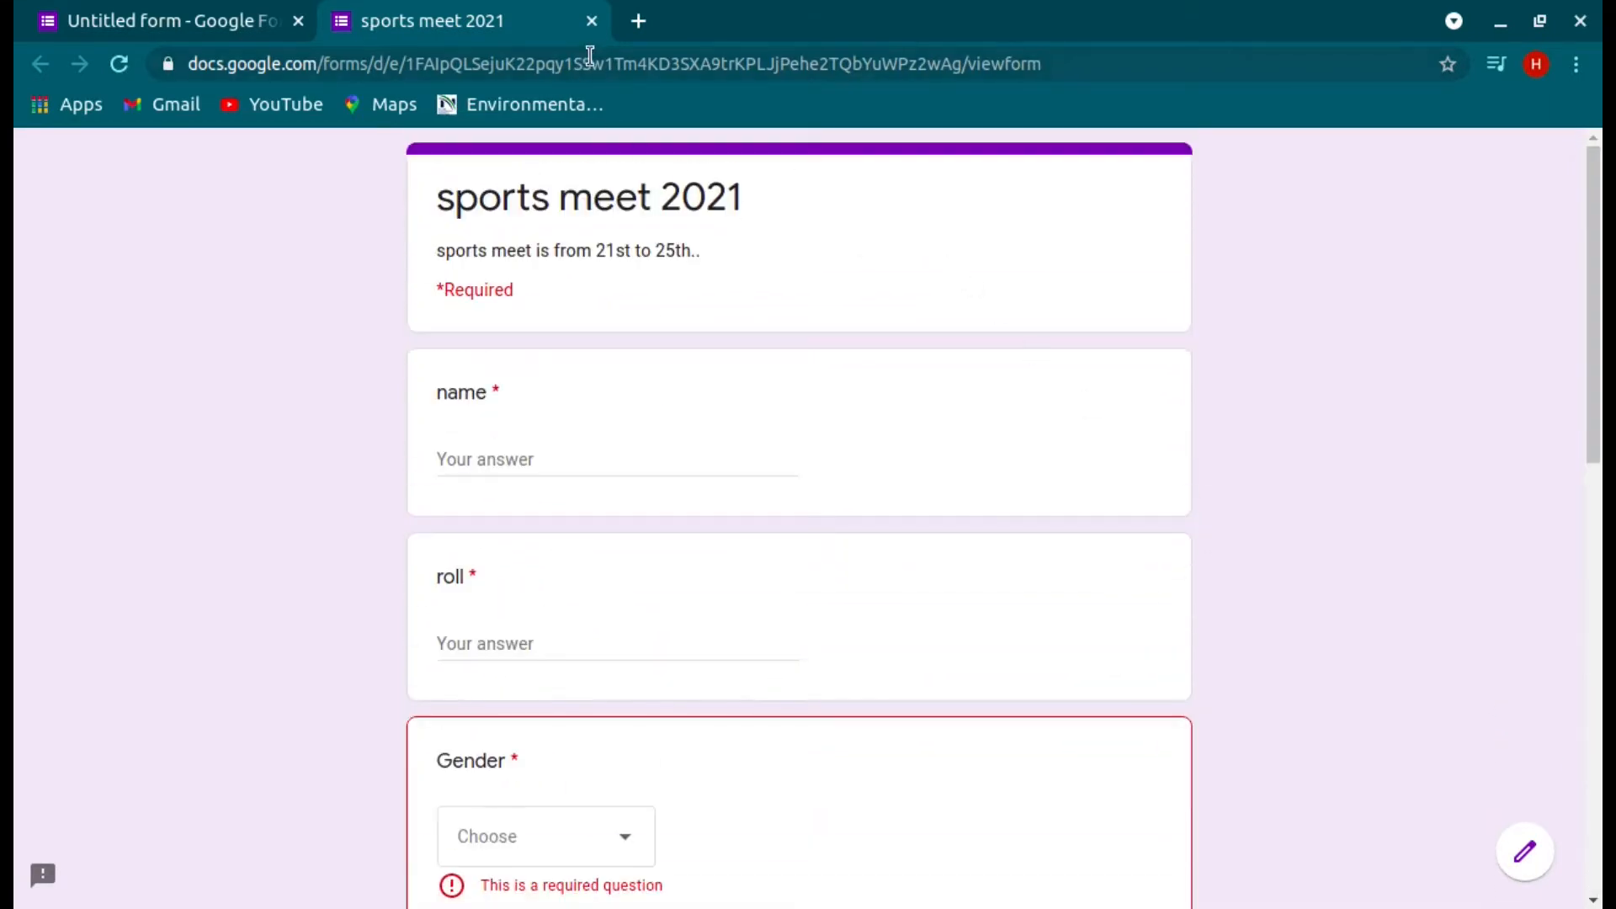
left_click(589, 19)
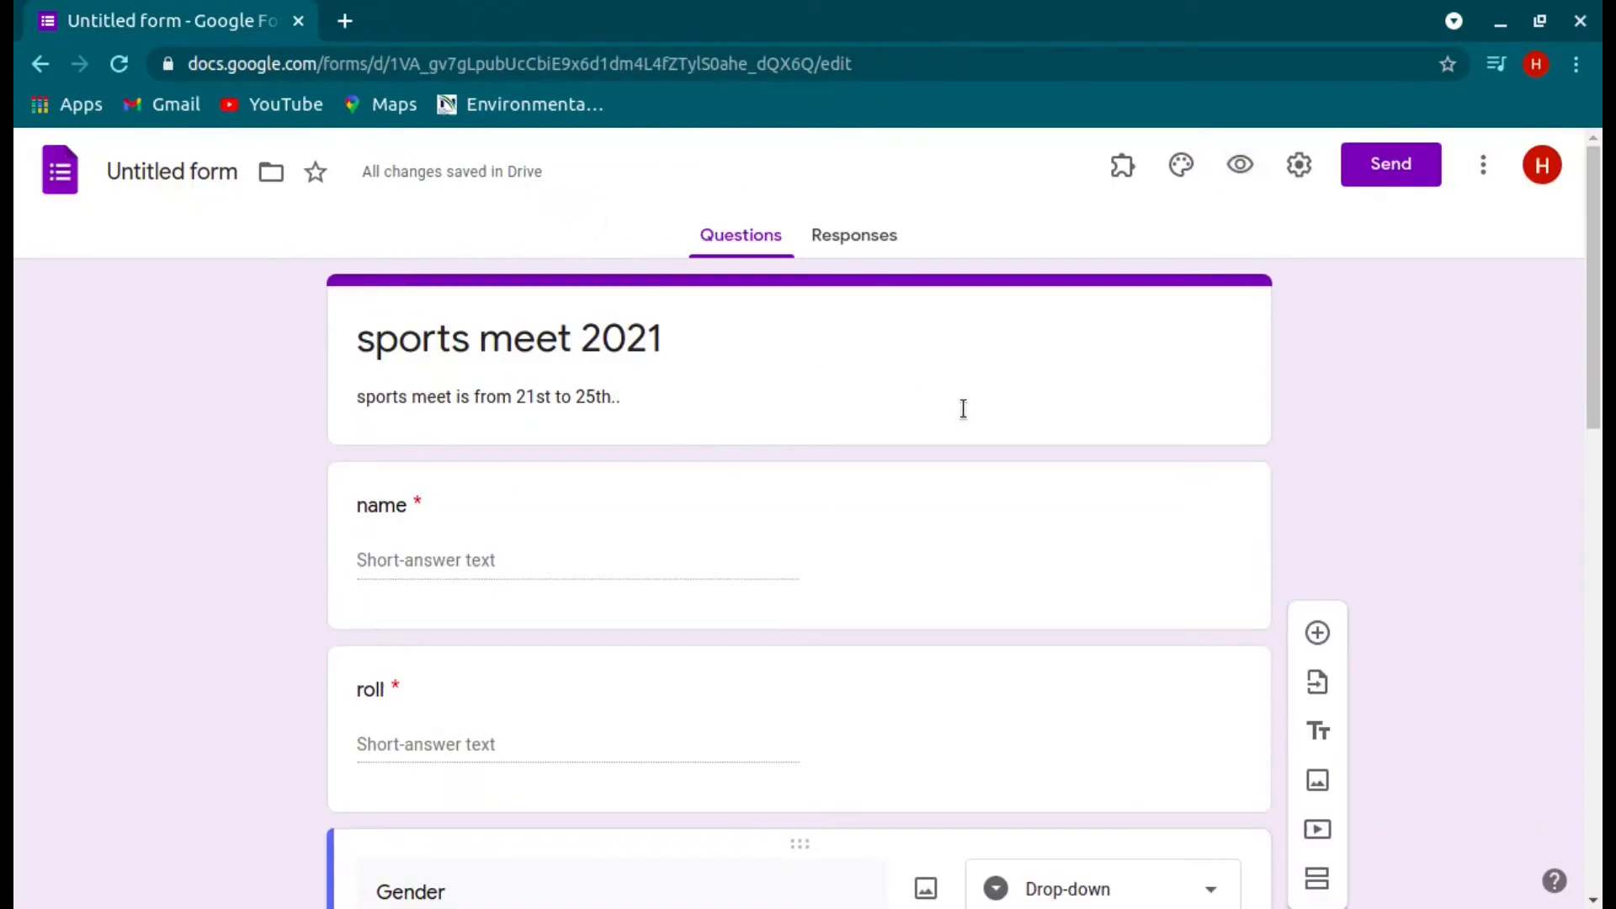
scroll(962, 408, "down", 9)
scroll(963, 408, "up", 9)
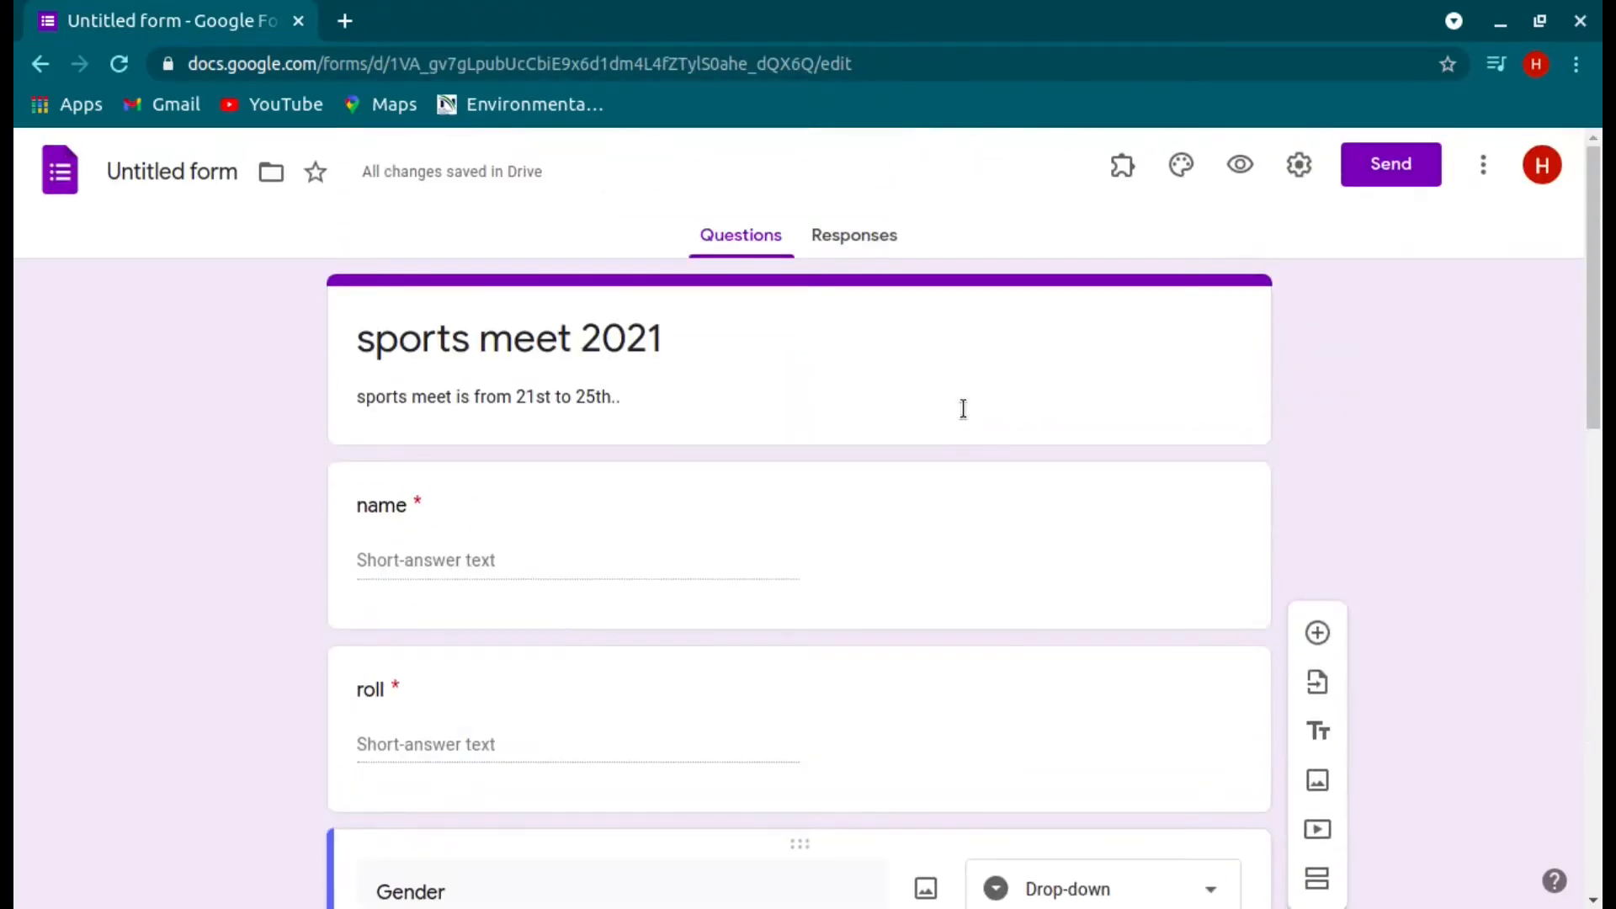